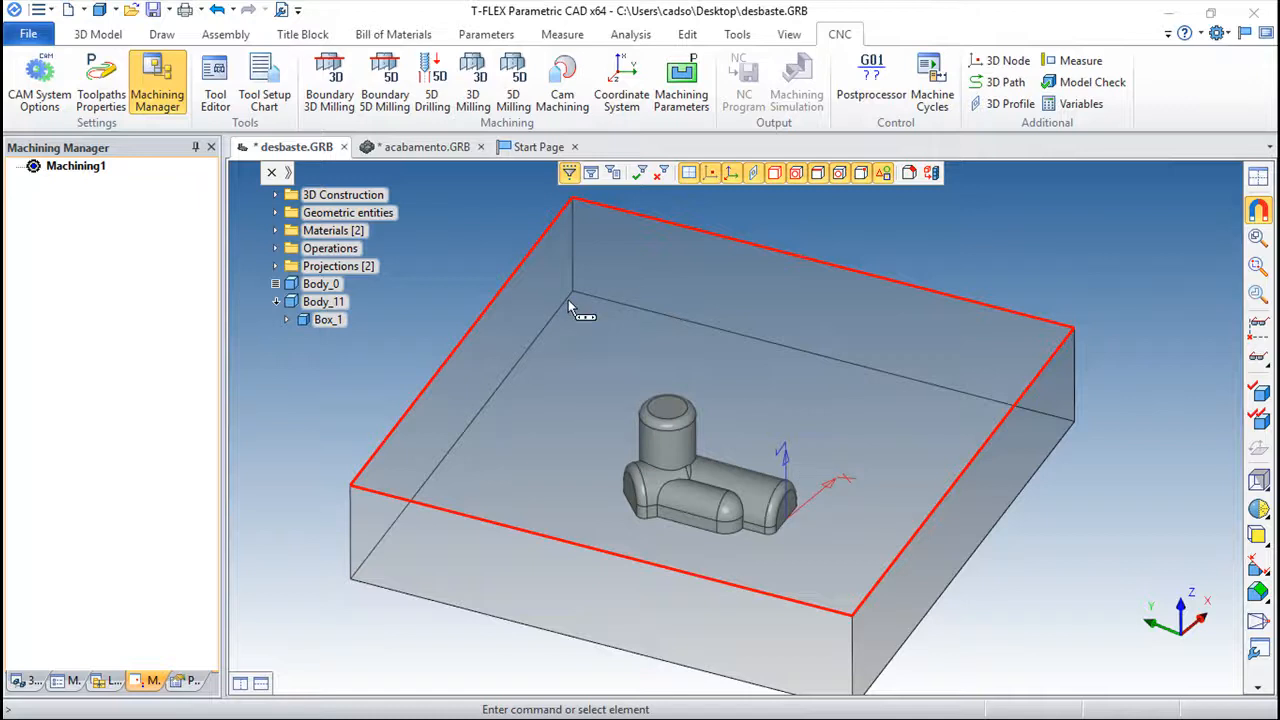
- Examine the stock block and the branched cylindrical part inside it from several angles in desbaste.GRB
scroll(700, 456, "up", 5)
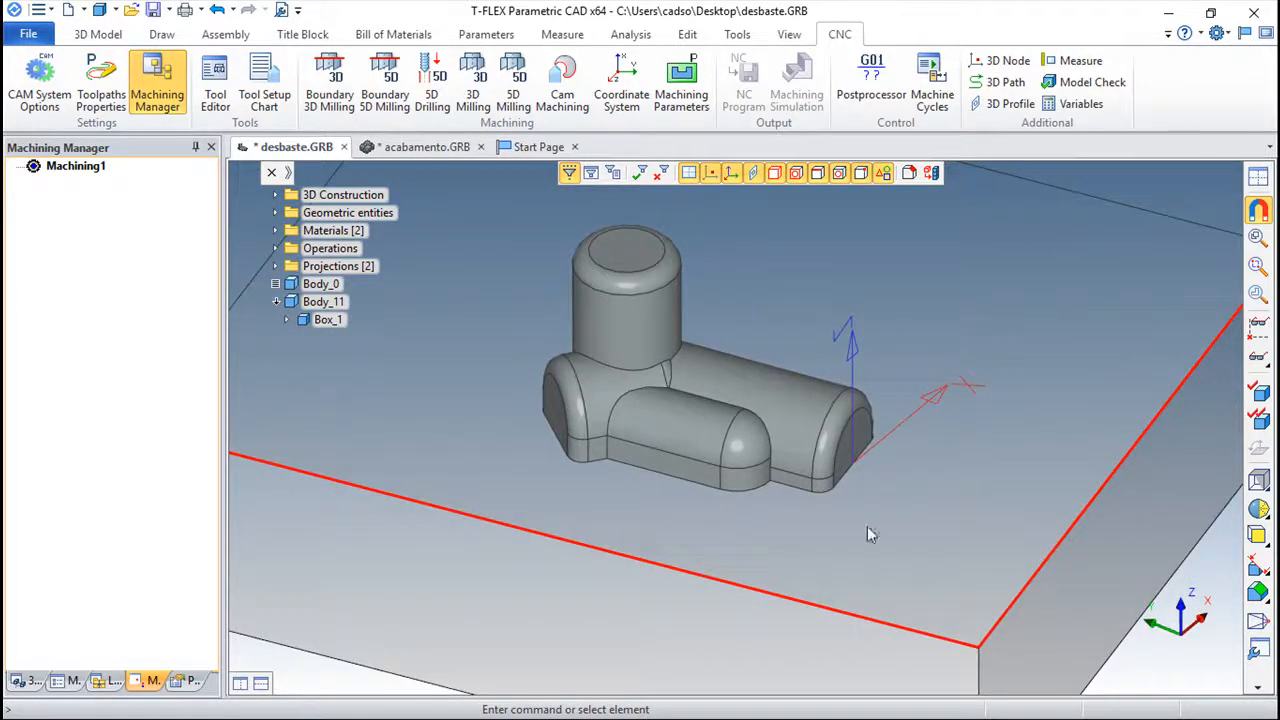
scroll(905, 340, "down", 3)
middle_click_drag(870, 350, 719, 351)
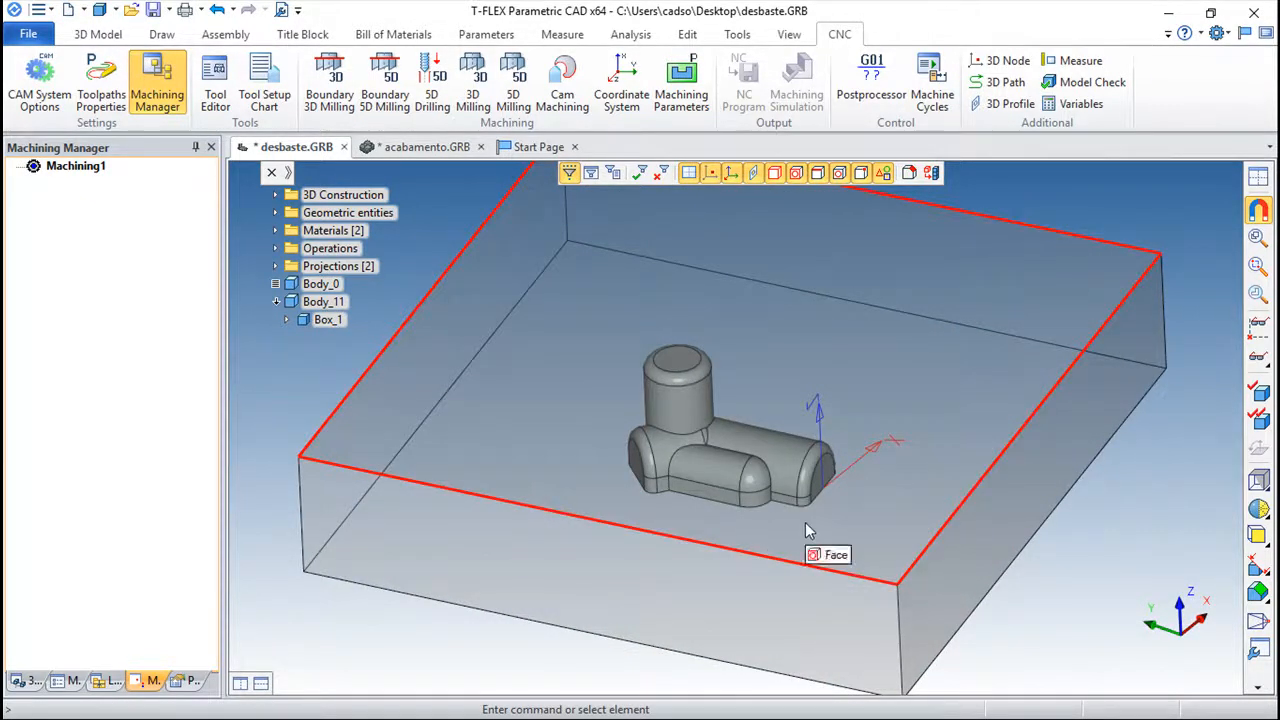
middle_click_drag(784, 512, 720, 484)
scroll(872, 476, "down", 2)
middle_click_drag(821, 431, 738, 424)
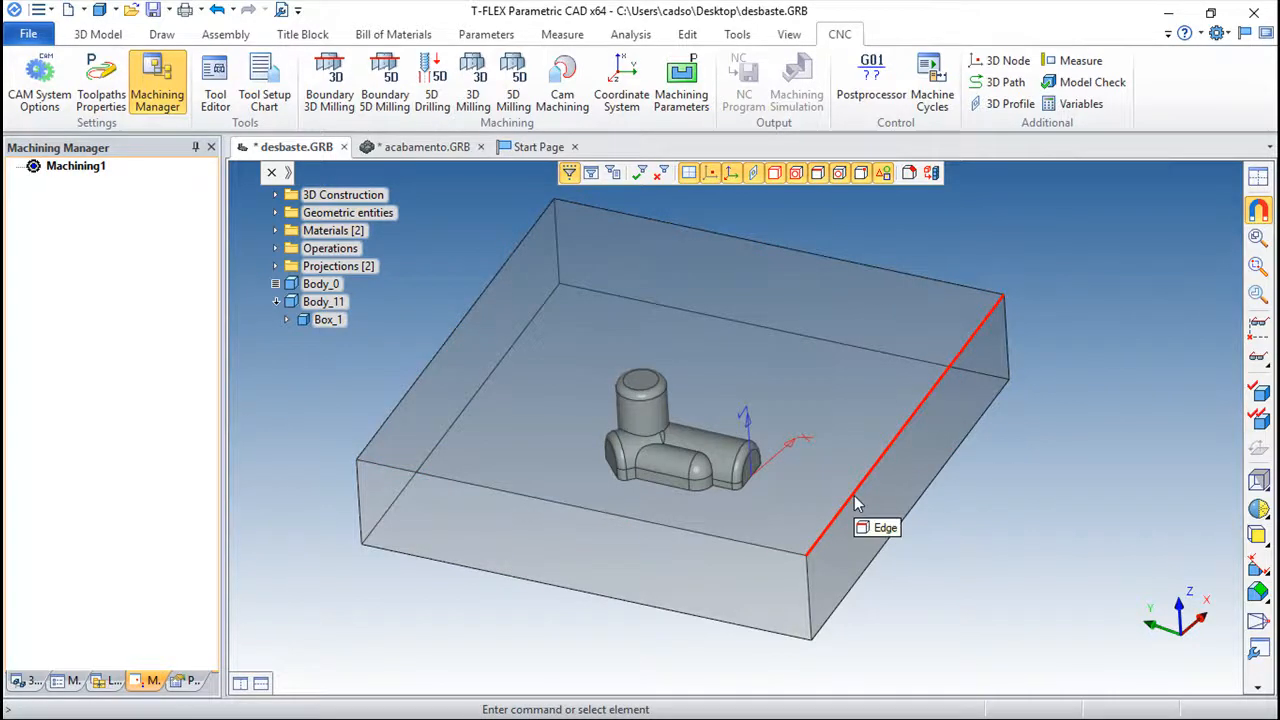
middle_click_drag(672, 509, 731, 494)
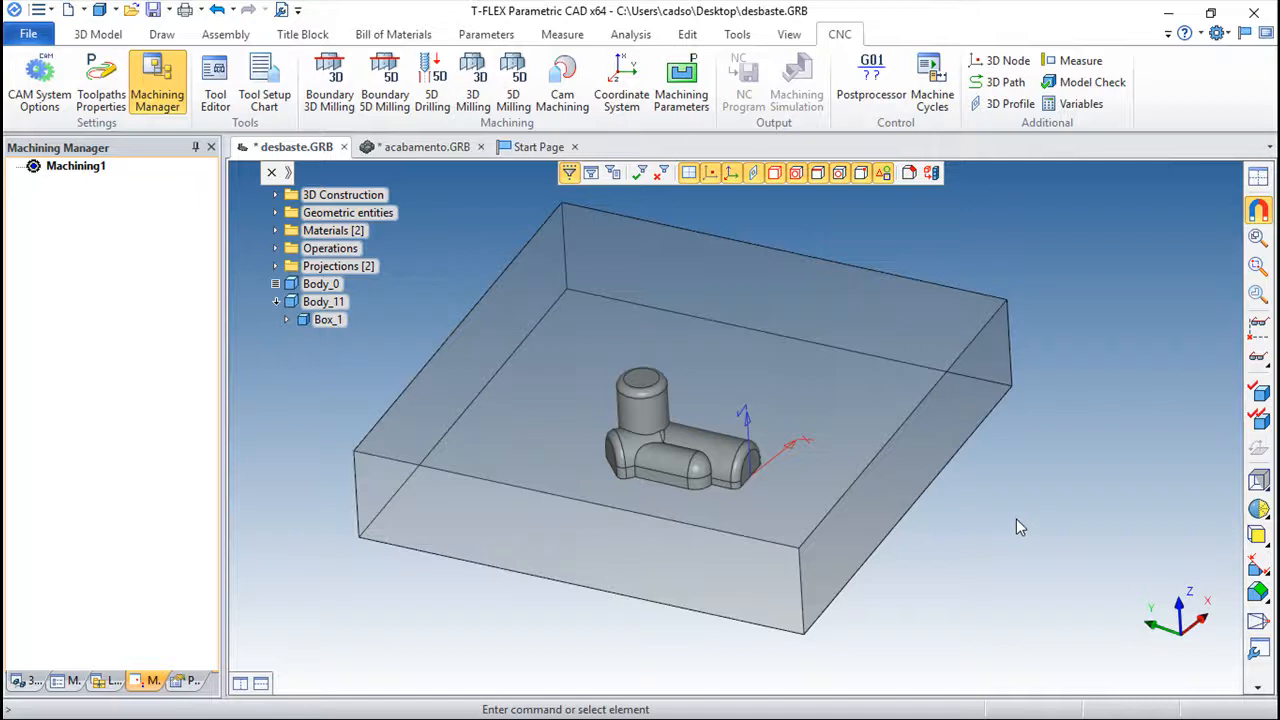
right_click_drag(920, 446, 750, 428)
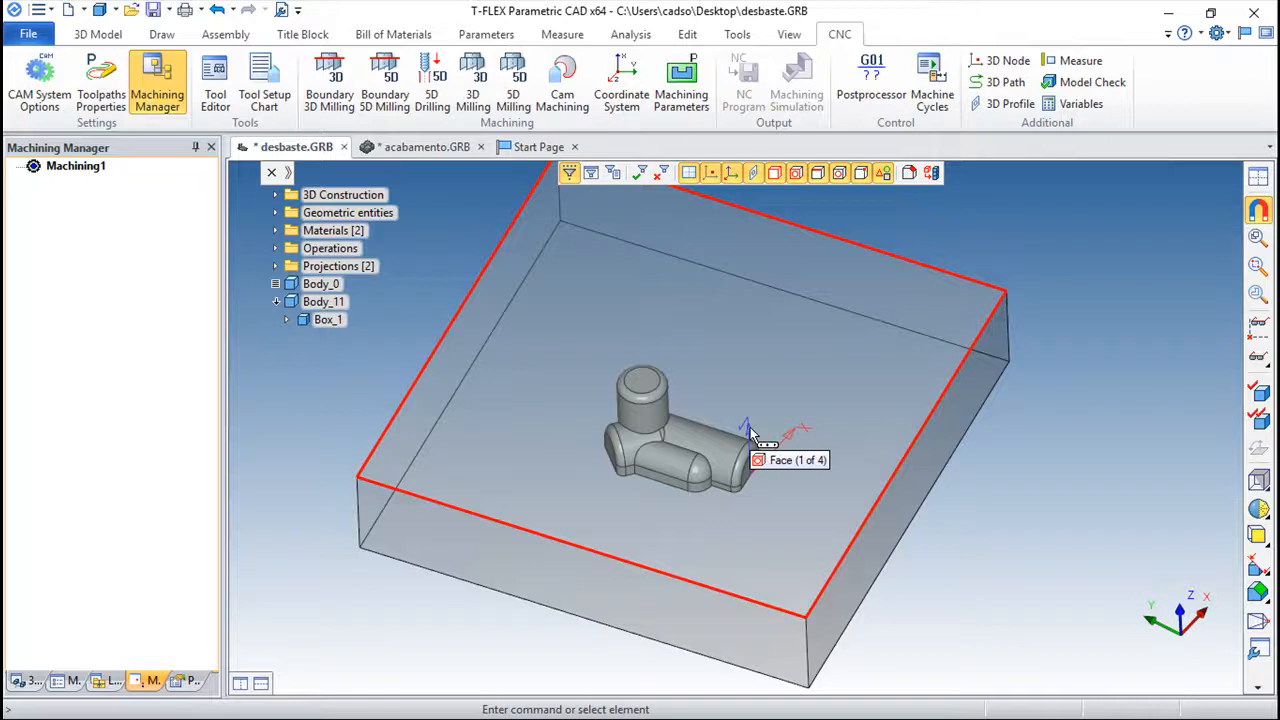
- Switch to acabamento.GRB and examine the block's cavity with its round pocket and side channels
left_click(414, 147)
left_click_drag(842, 475, 882, 497)
scroll(845, 489, "down", 3)
middle_click_drag(798, 431, 766, 405)
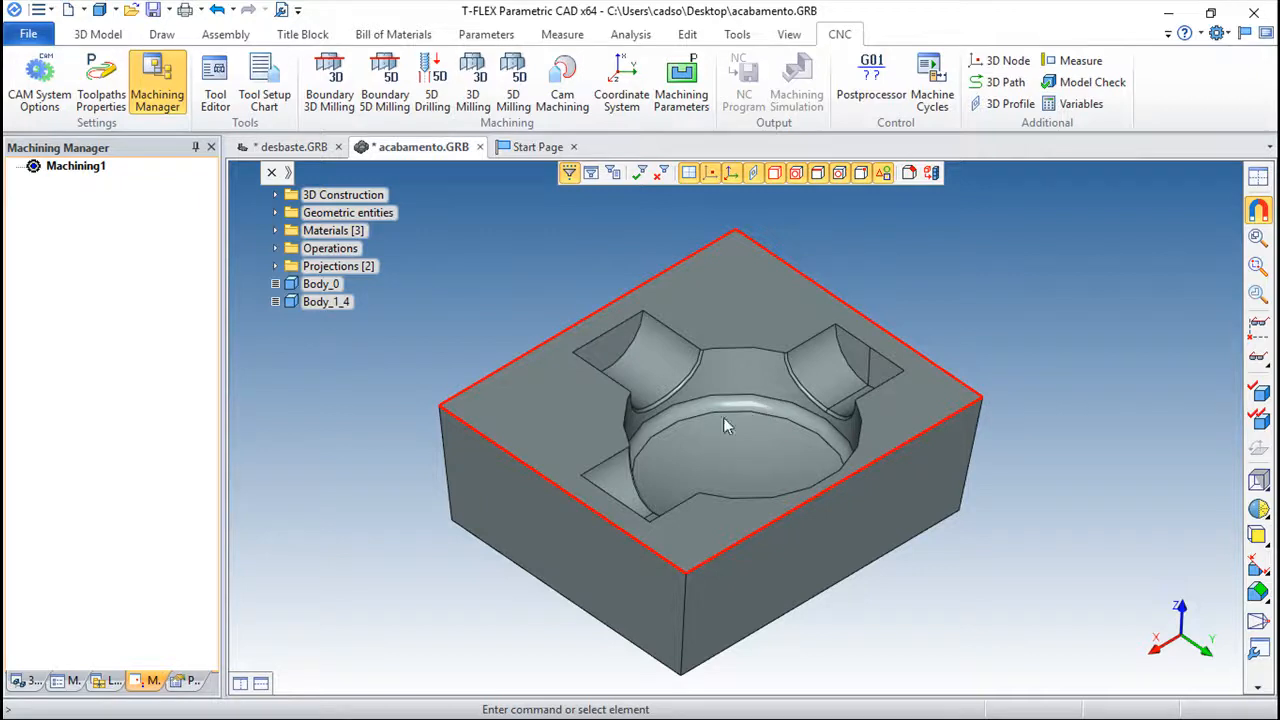
left_click_drag(750, 492, 757, 546)
left_click_drag(986, 413, 1024, 378)
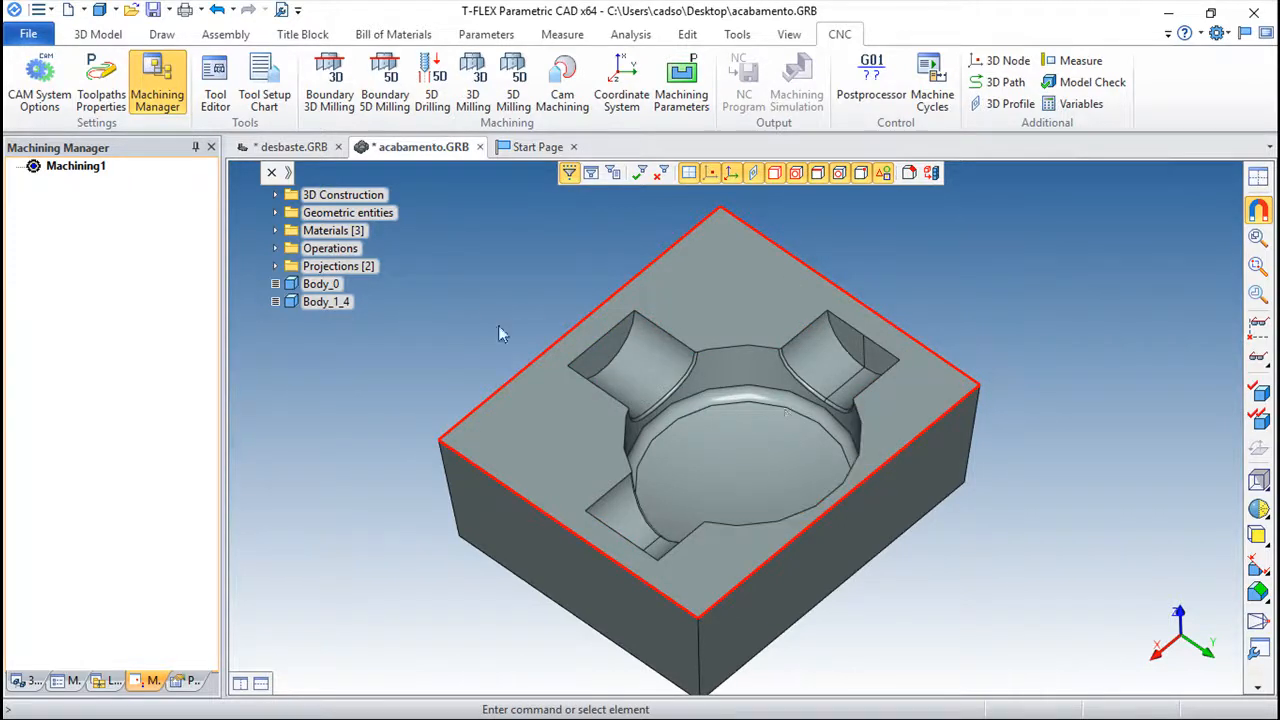
- Return to desbaste.GRB and start a 3D Milling toolpath using the Rough Milling operation
left_click(276, 147)
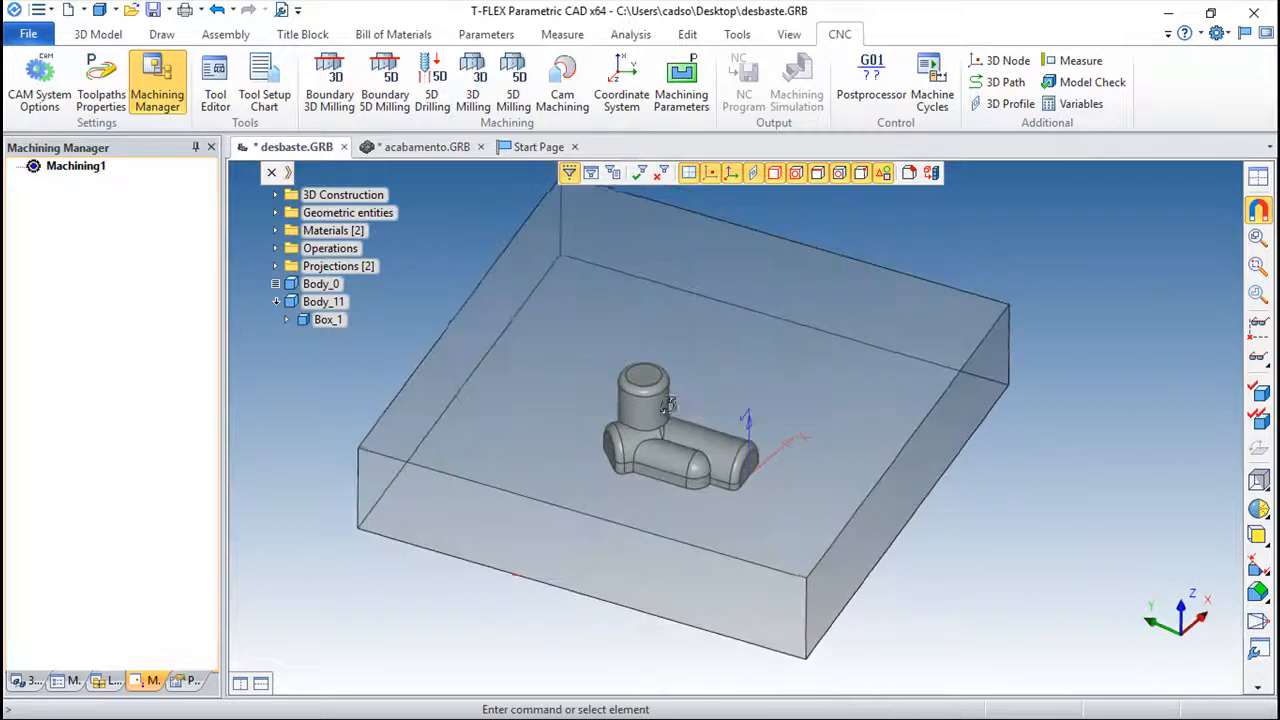
left_click_drag(744, 474, 747, 399)
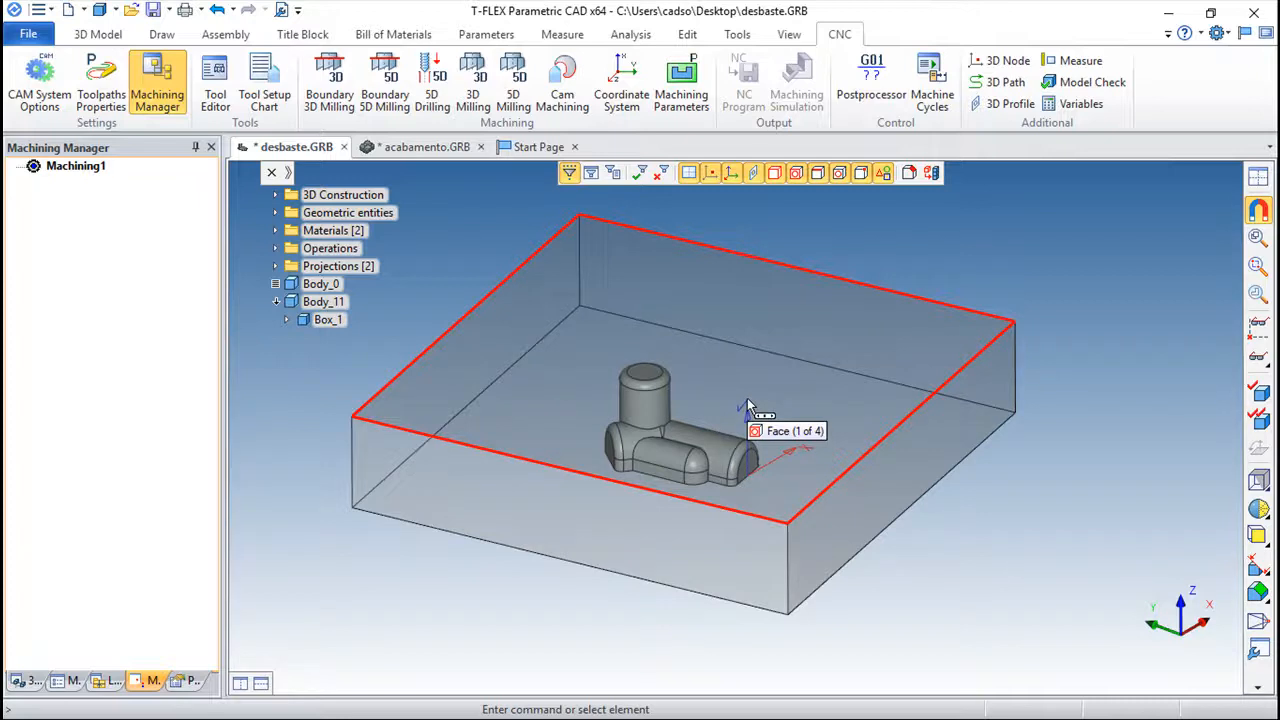
left_click_drag(535, 575, 806, 489)
scroll(770, 459, "up", 3)
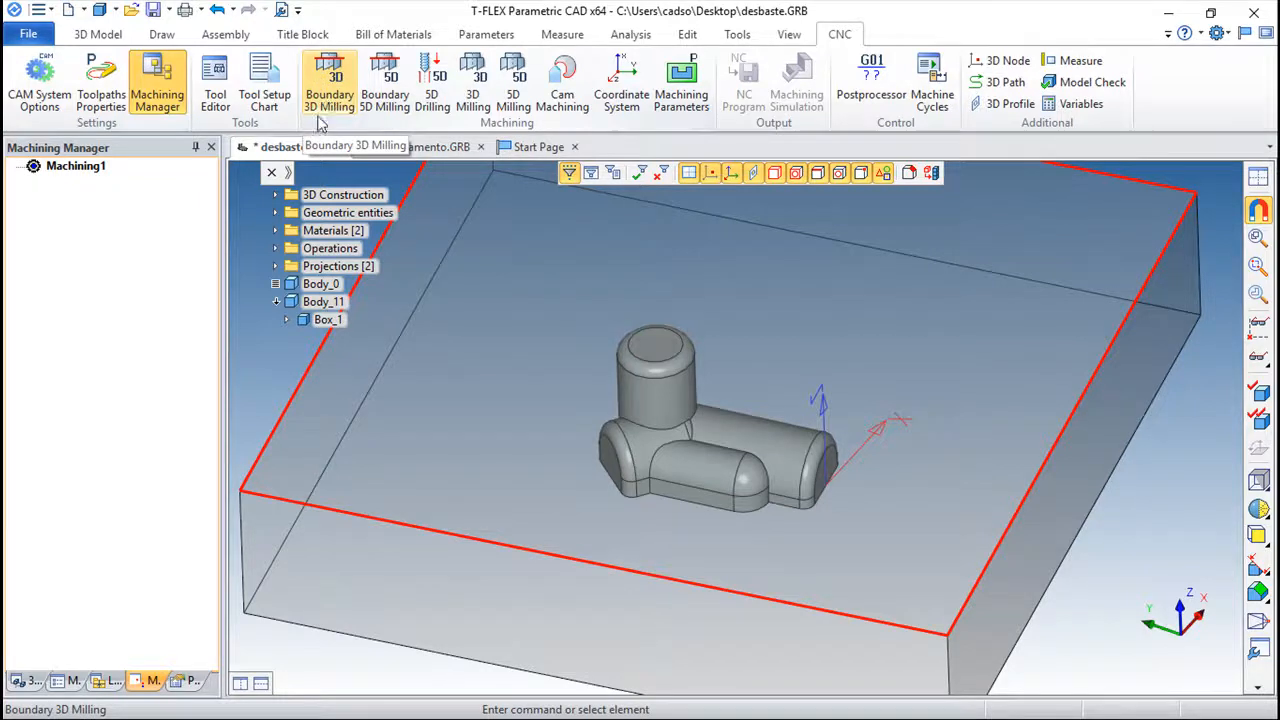
left_click(332, 86)
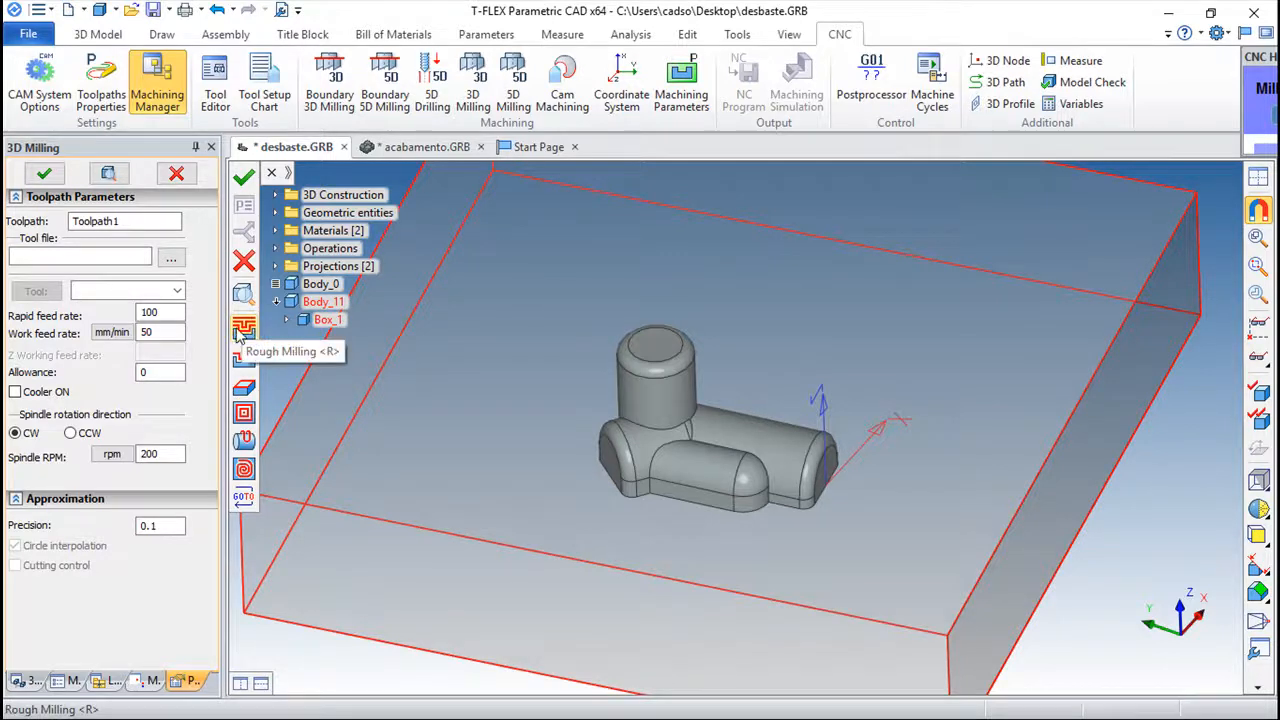
left_click(243, 333)
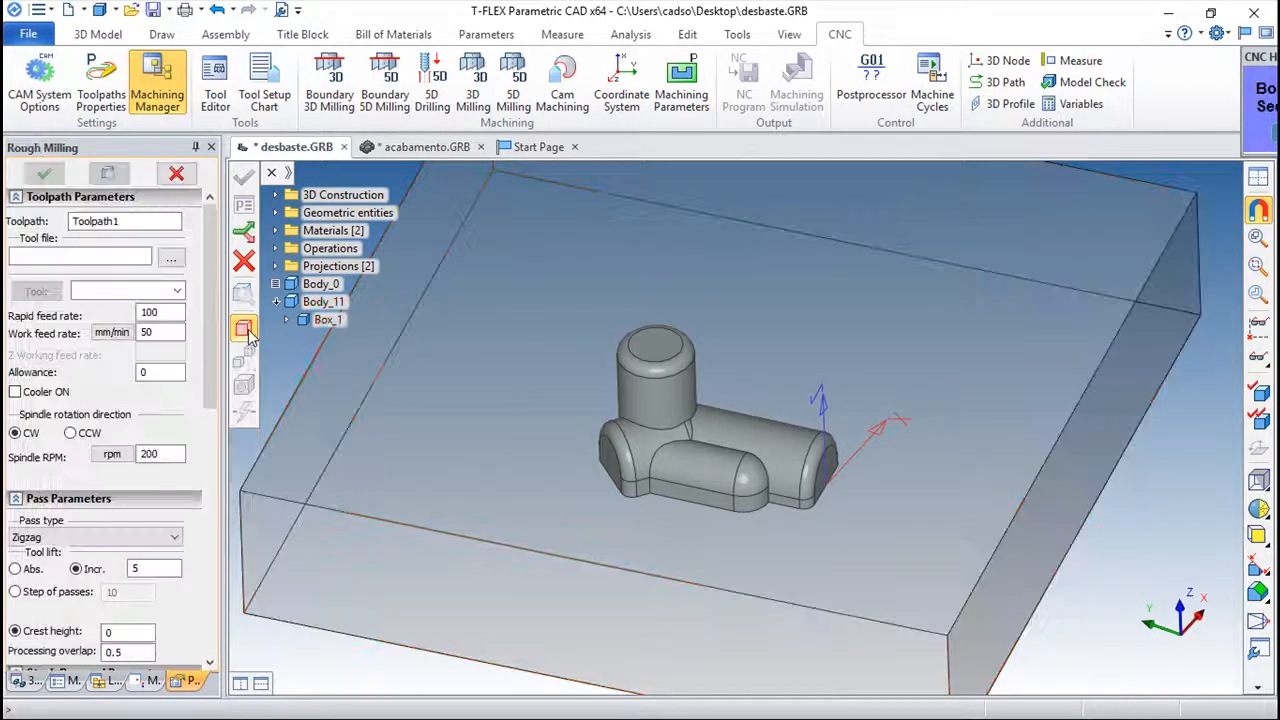
- Select Body_0 as the part to machine and the surrounding box, Body_11, as the stock body for the rough milling
left_click(588, 438)
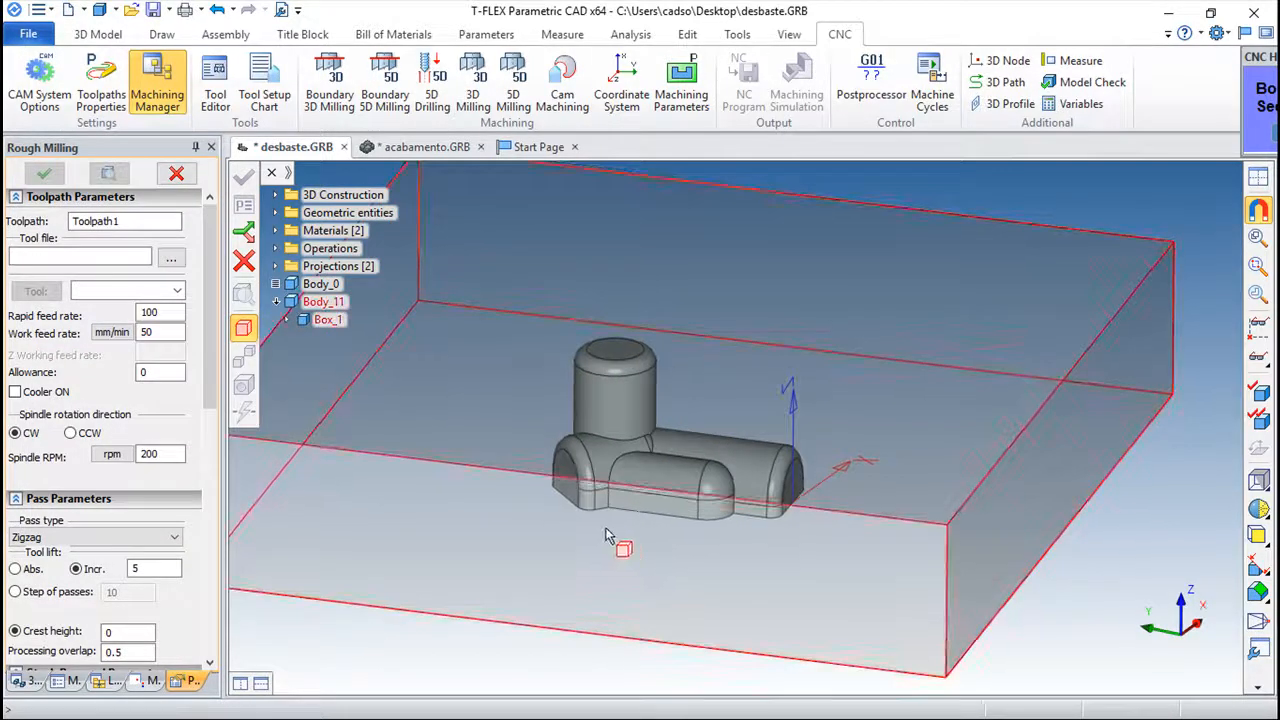
left_click(317, 288)
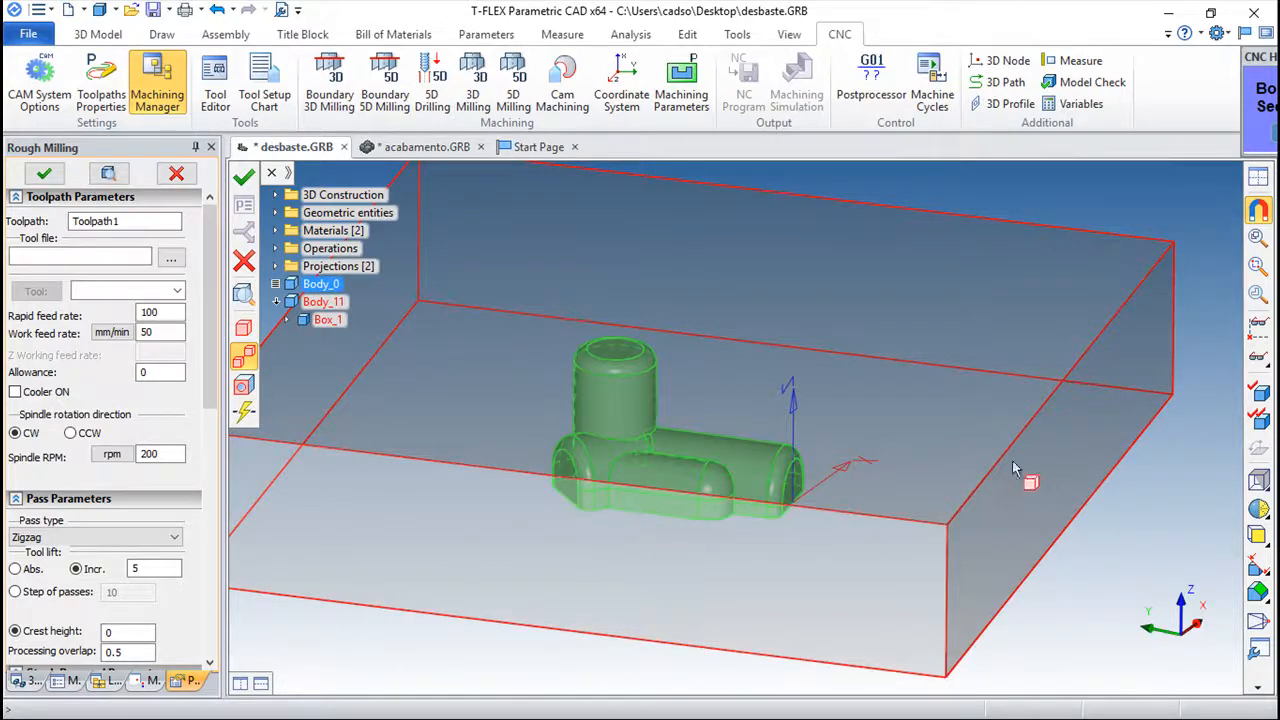
scroll(1040, 458, "down", 5)
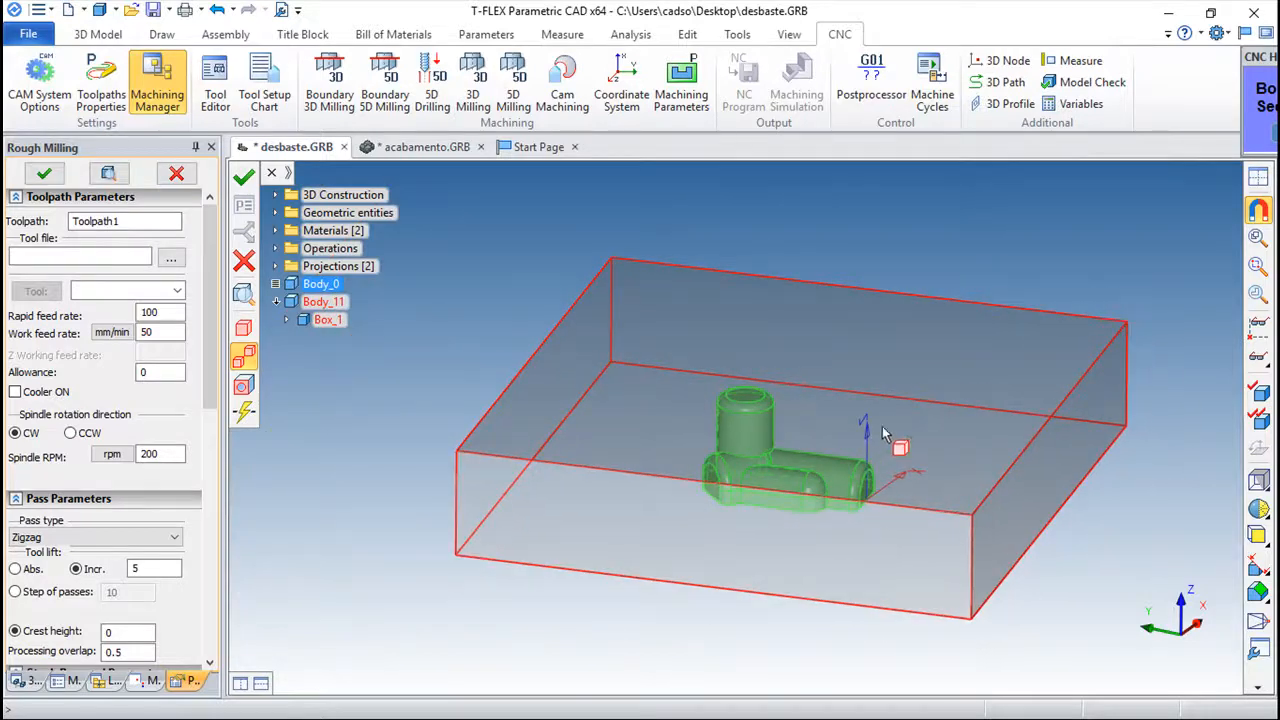
left_click_drag(841, 390, 806, 408)
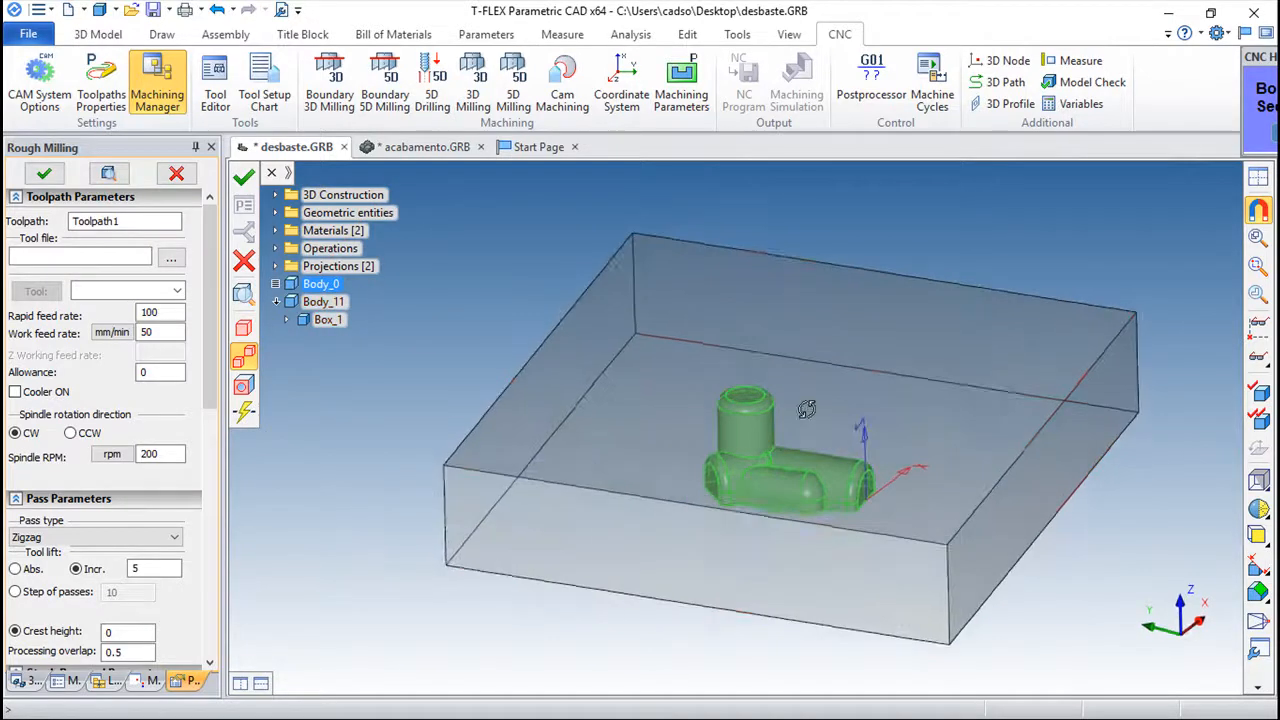
left_click(1025, 490)
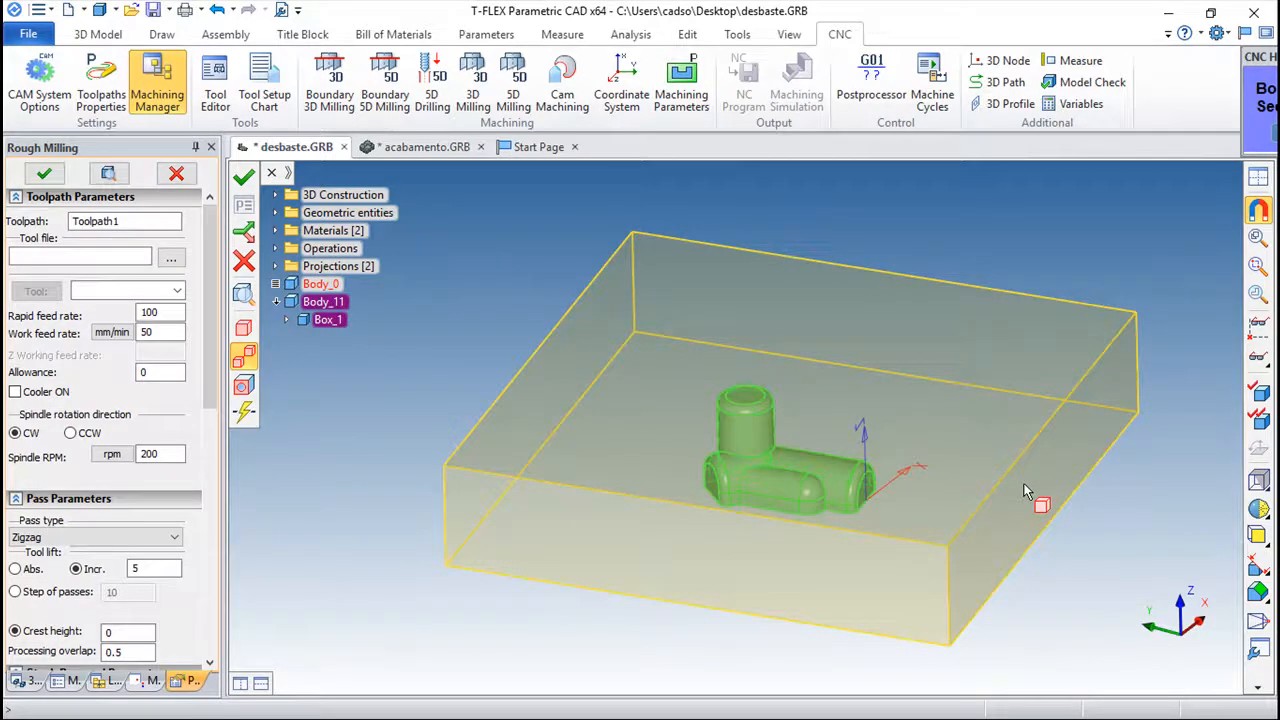
scroll(915, 475, "up", 2)
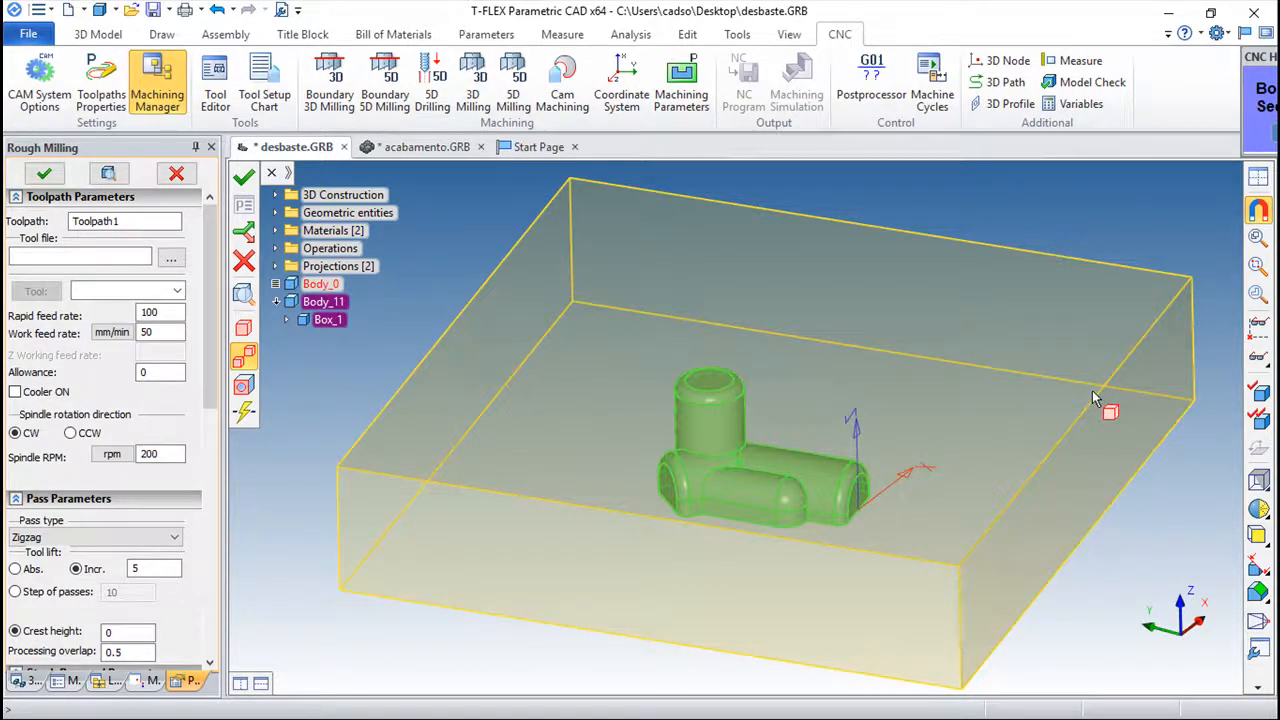
- Load the tool file 3d_milling.too from the desktop, assign tool 1 to the toolpath, and check its dimensions in the Tool Editor
left_click(168, 260)
left_click(170, 259)
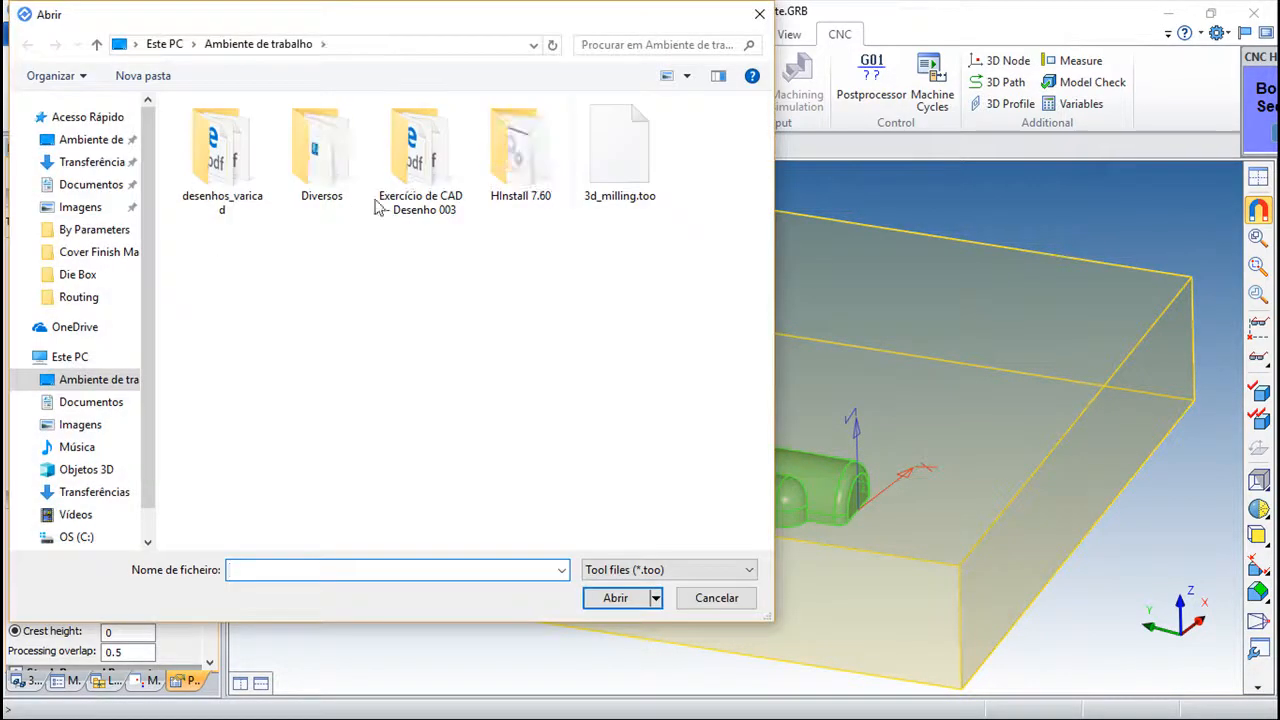
left_click(628, 162)
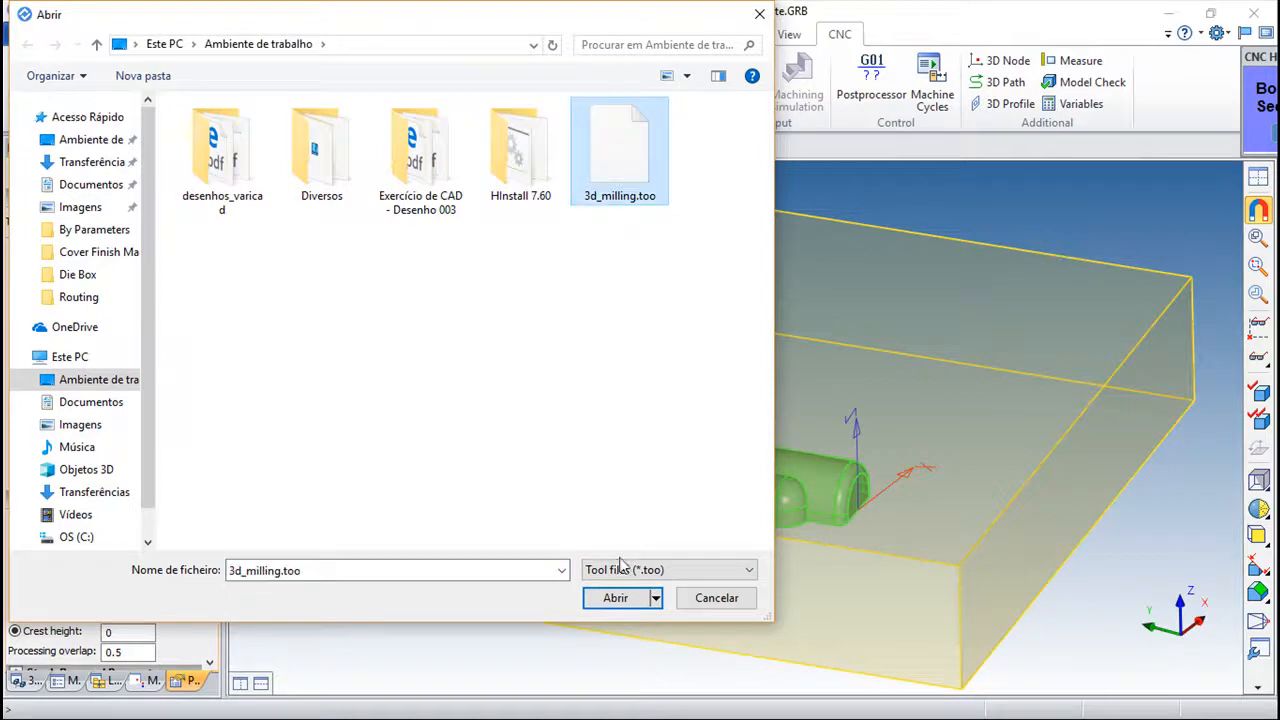
left_click(620, 603)
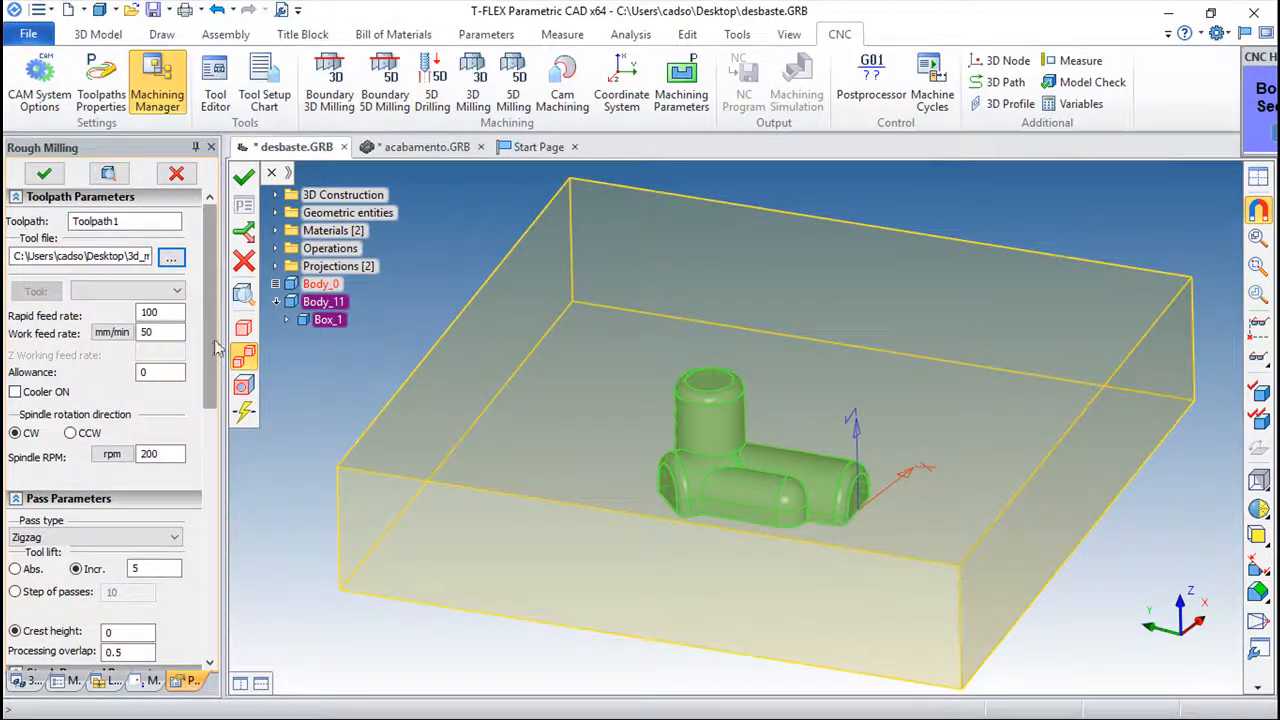
left_click(176, 291)
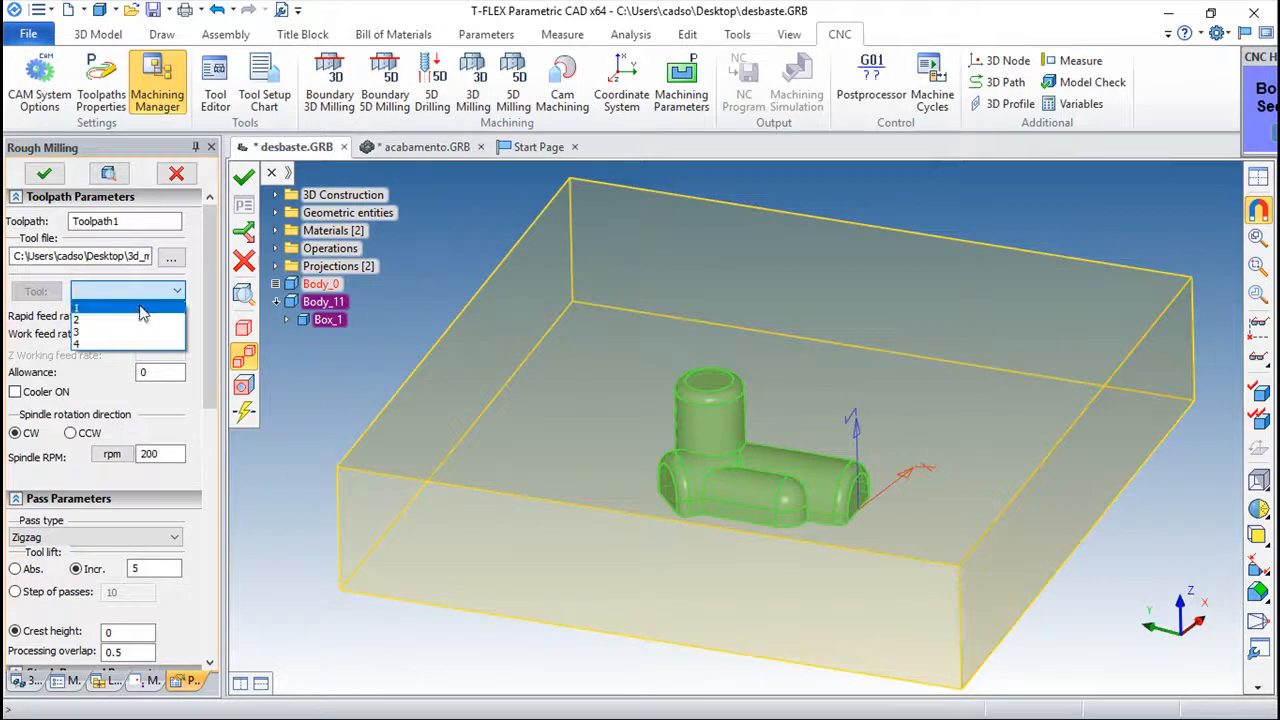
left_click(142, 308)
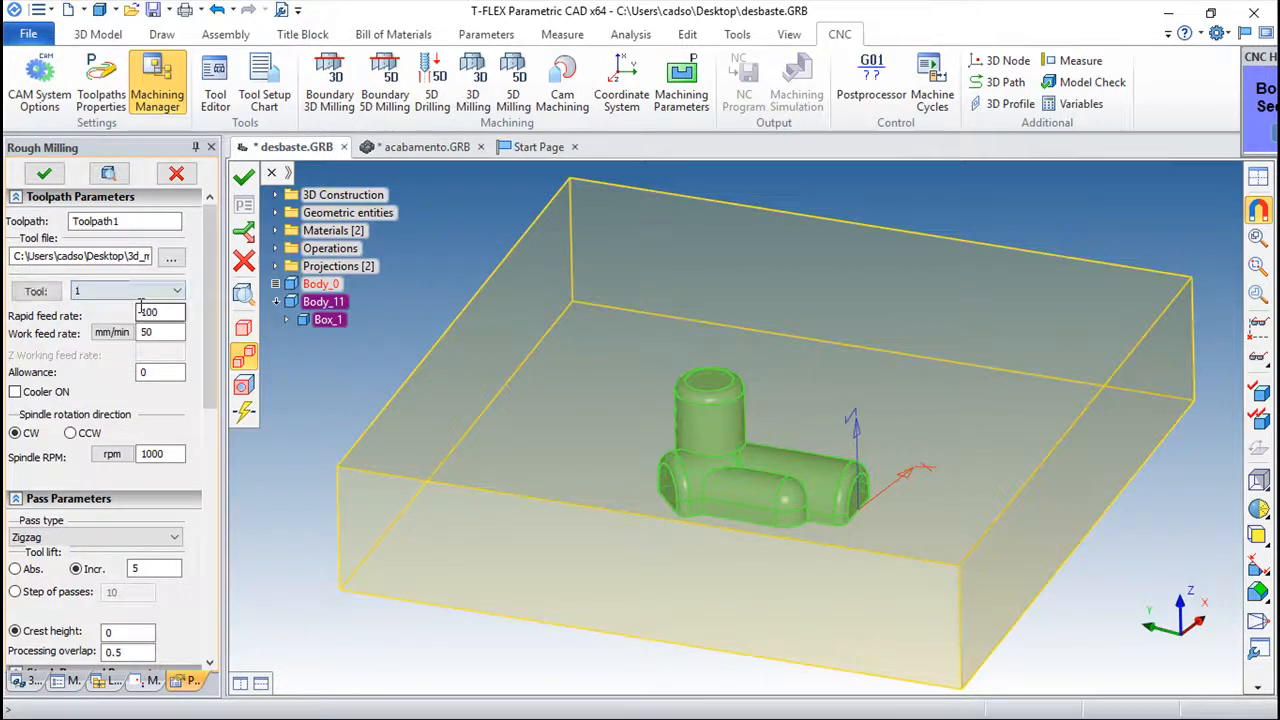
left_click(36, 291)
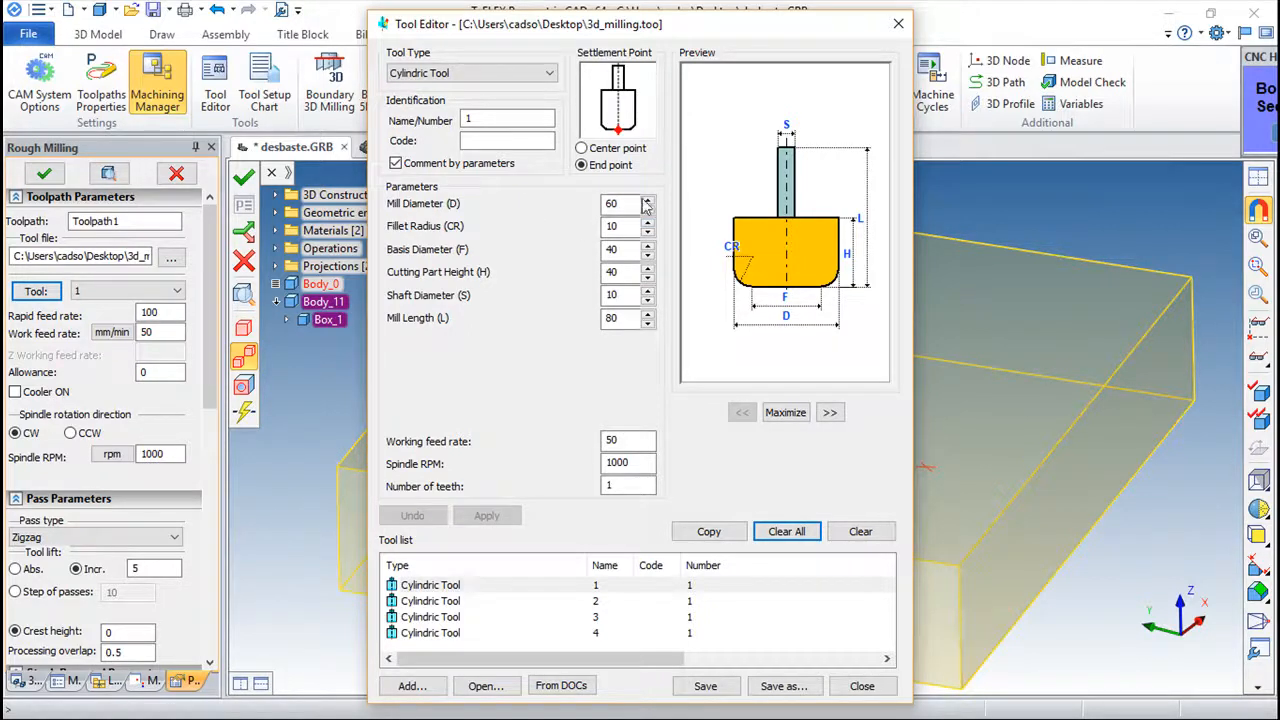
left_click(862, 686)
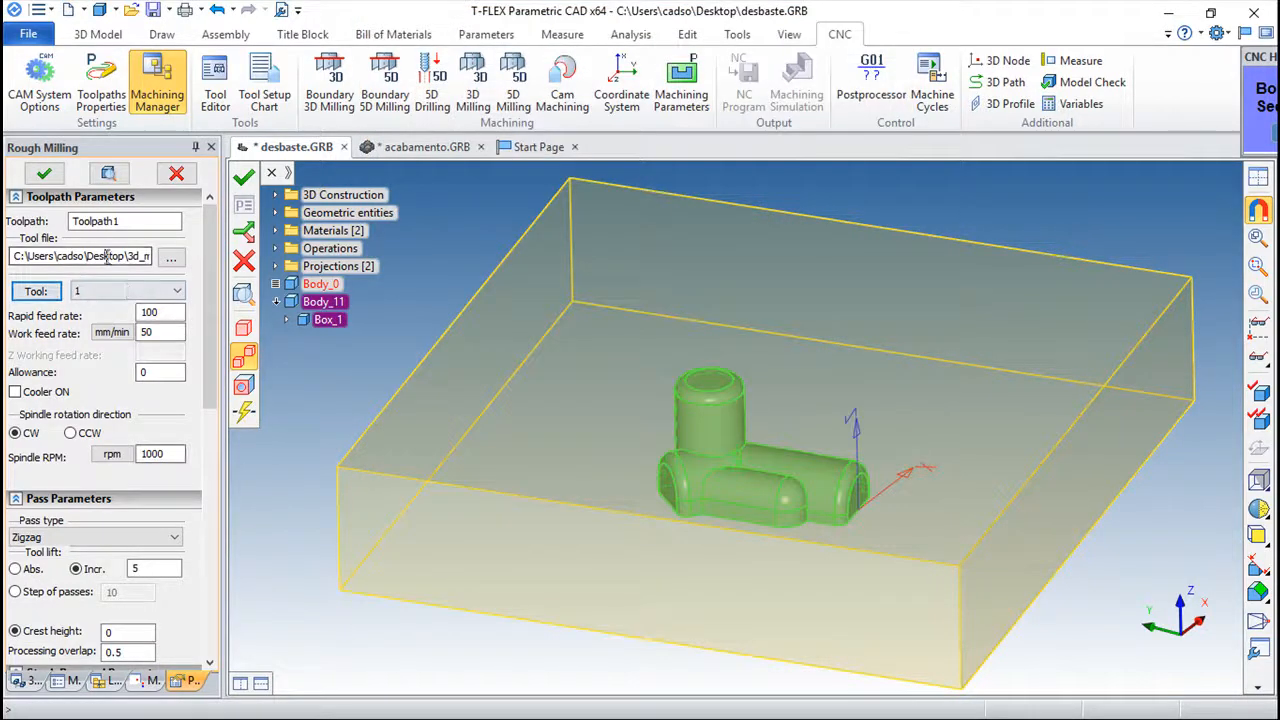
- Set the rough milling allowance to 5 and the pass type to Spiral contoured
left_click(158, 372)
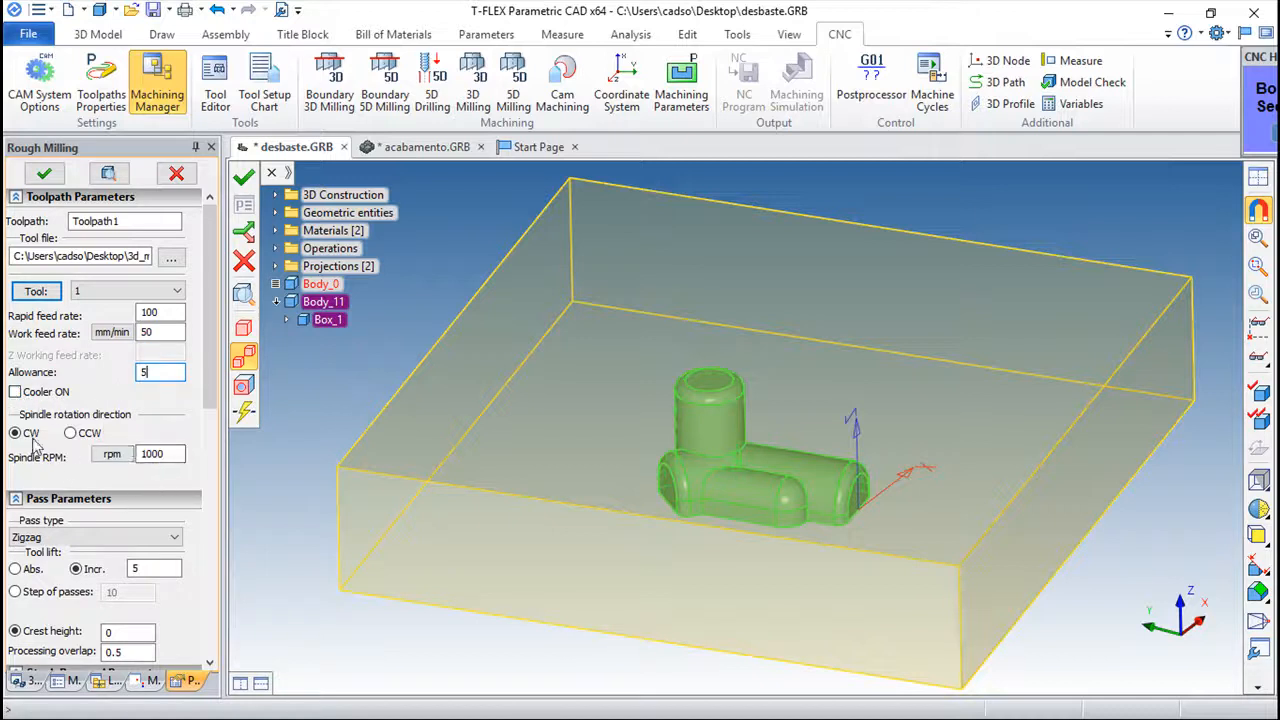
left_click_drag(216, 400, 247, 477)
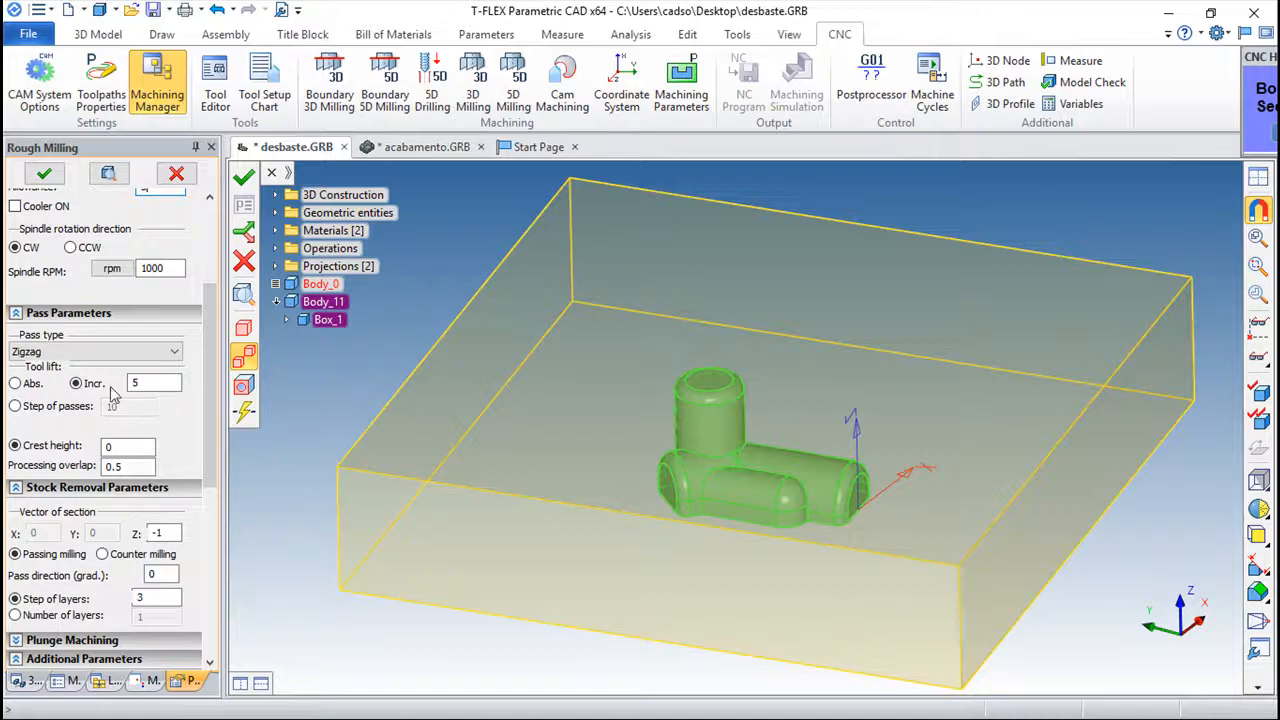
scroll(207, 368, "down", 1)
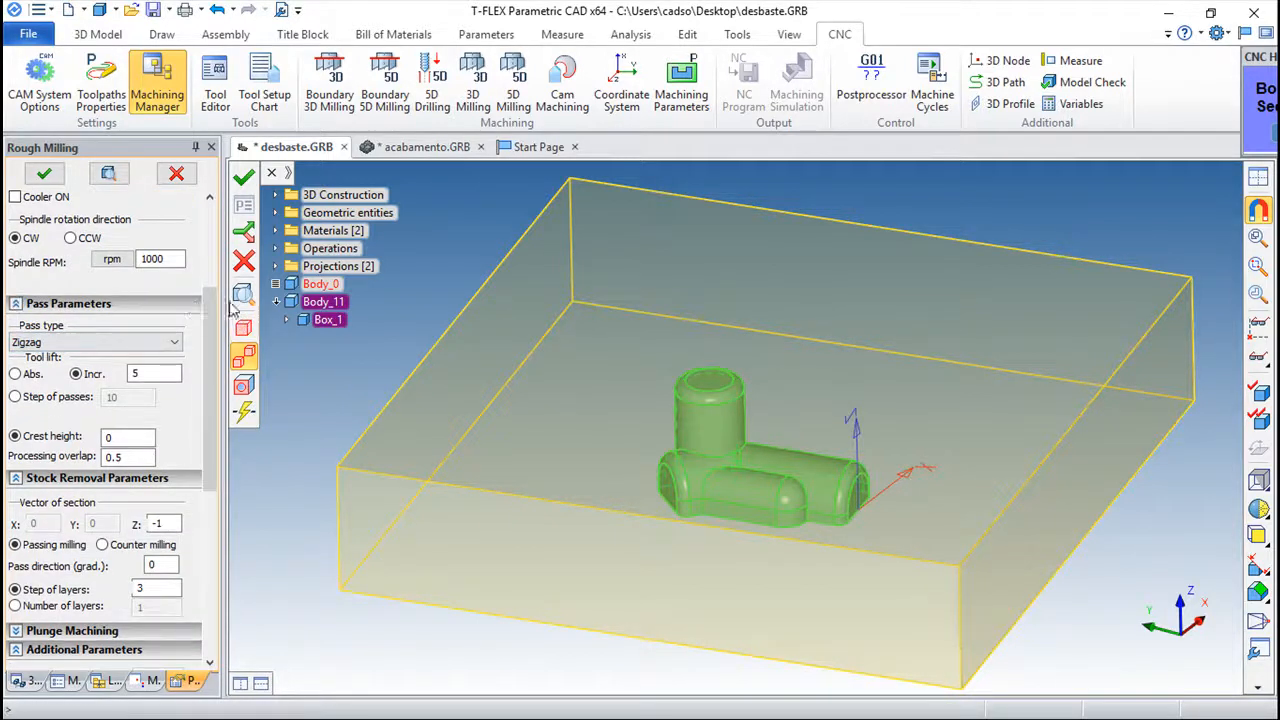
left_click(175, 343)
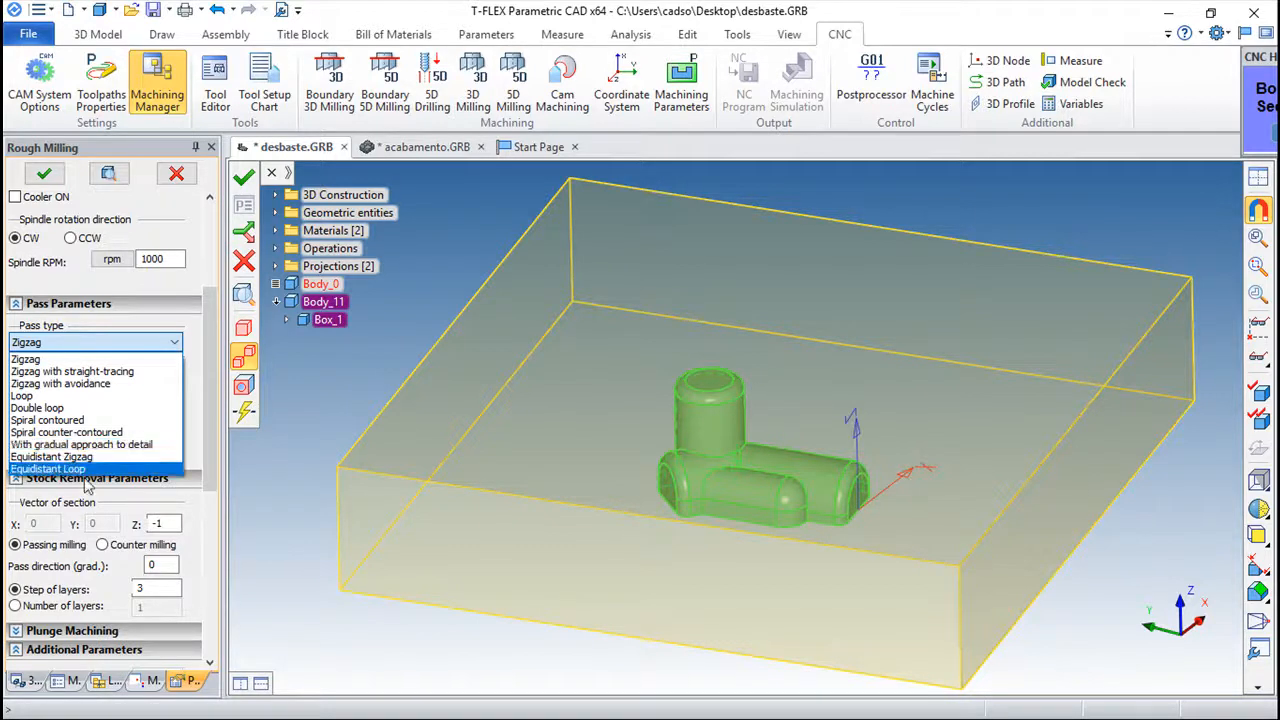
left_click(47, 421)
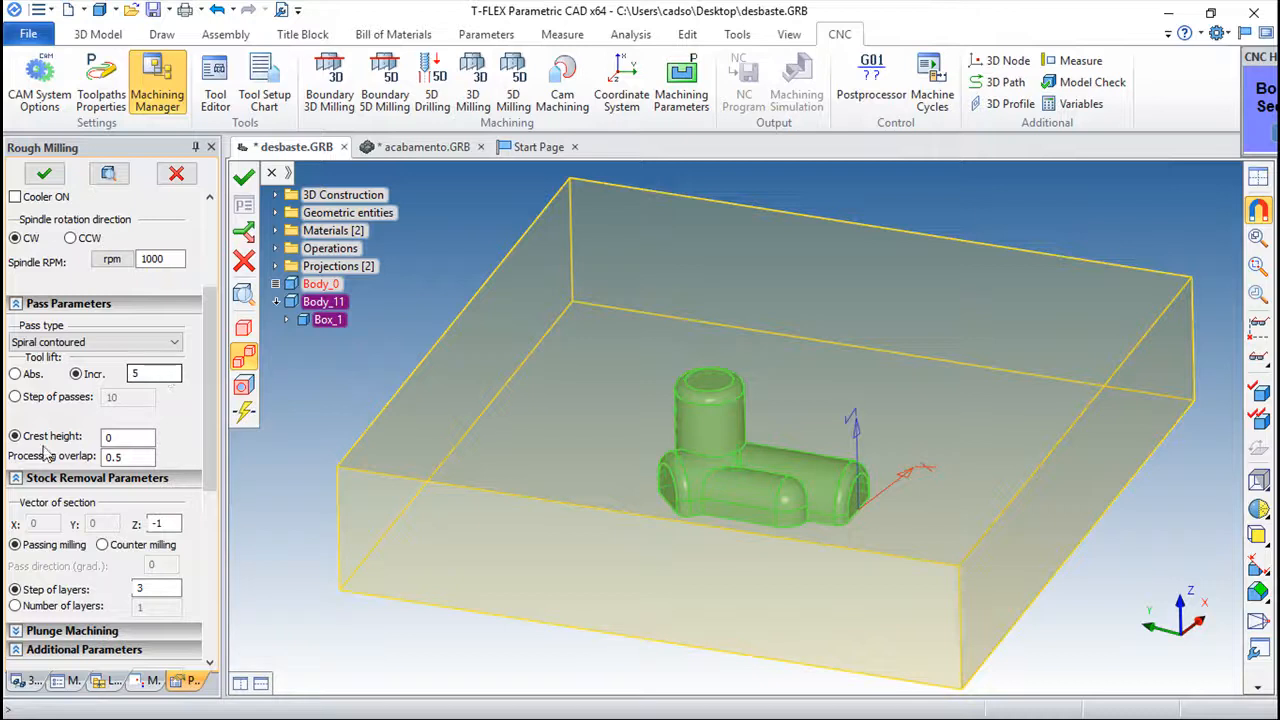
- Define the passes by a step of passes of 30 and set the step of layers to 5
left_click(15, 397)
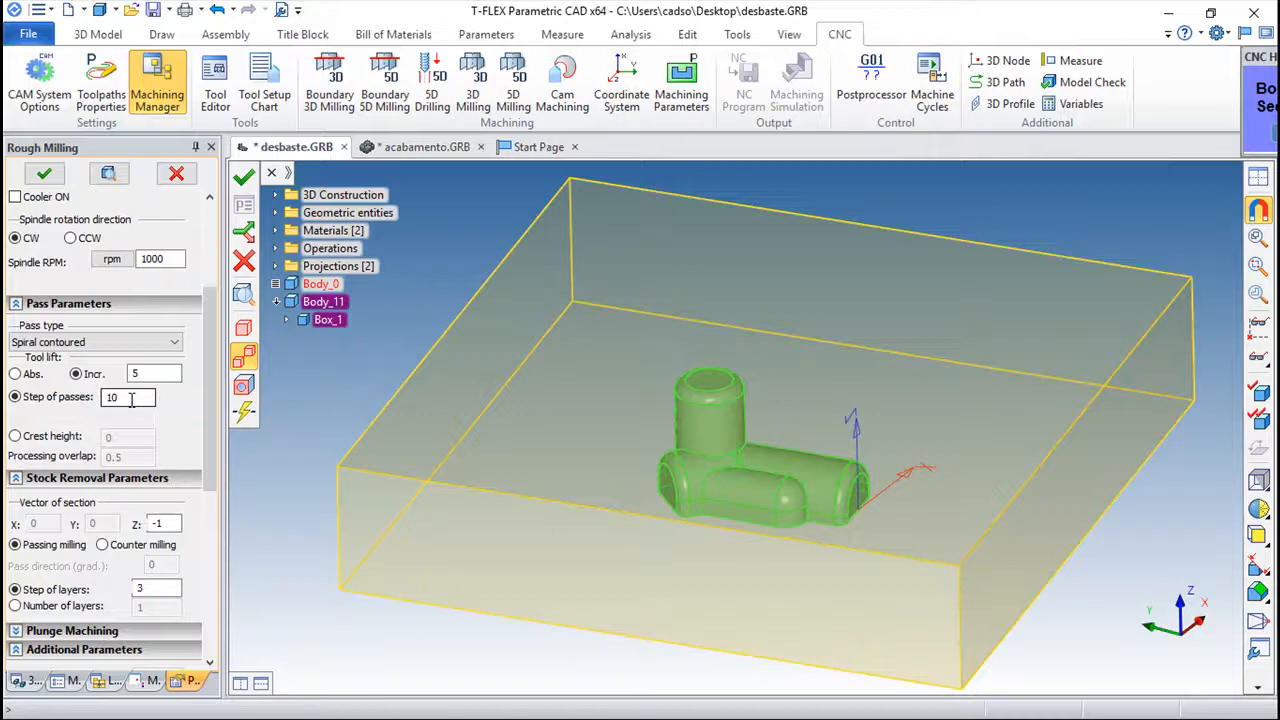
double_click(130, 398)
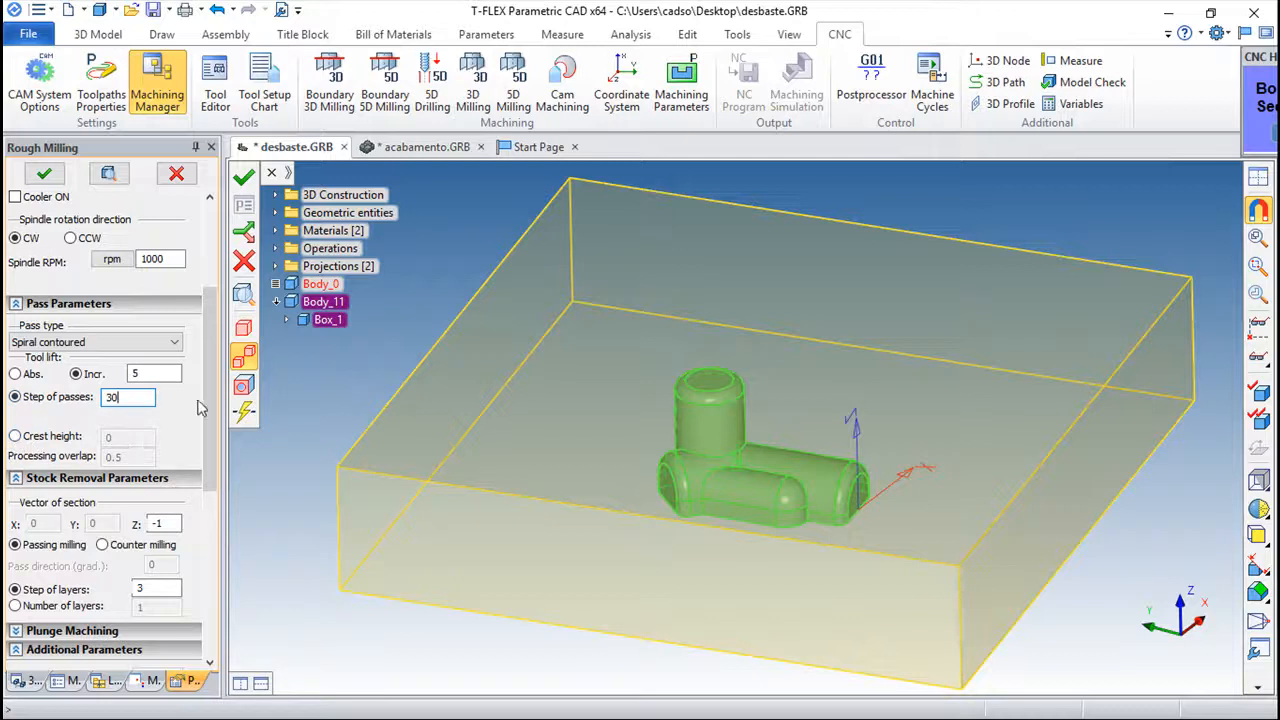
left_click_drag(212, 415, 242, 521)
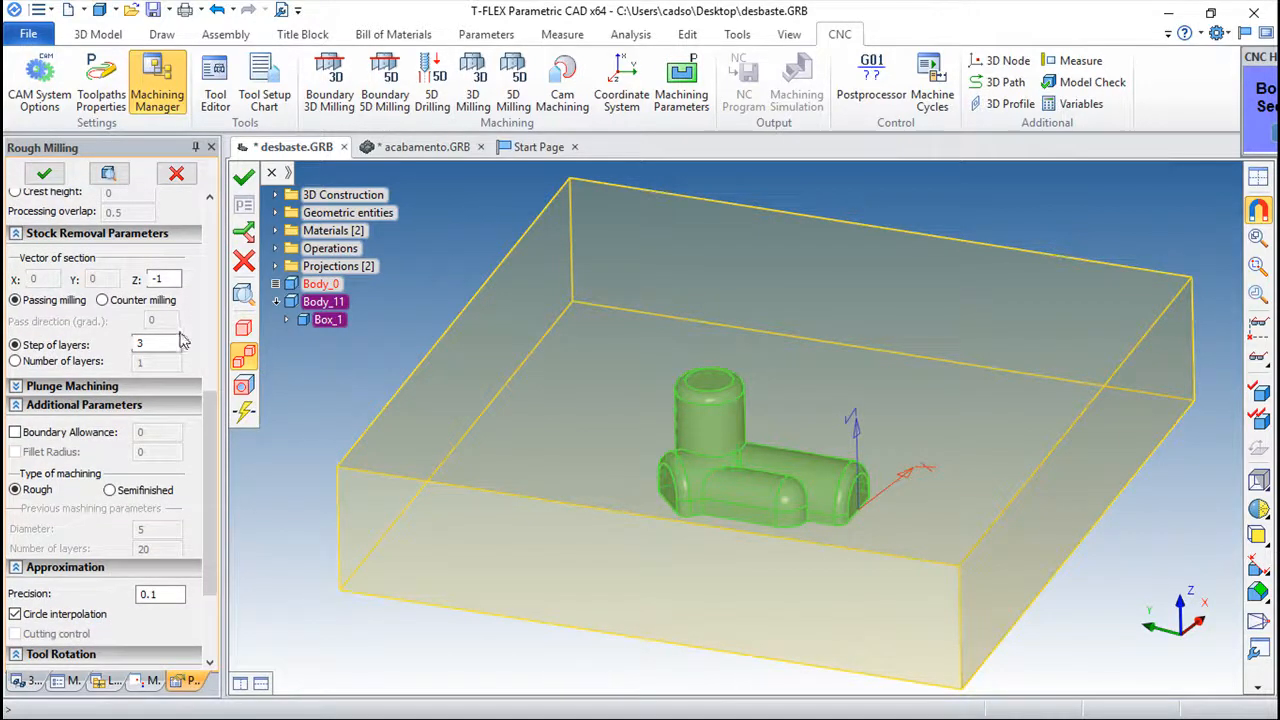
double_click(155, 343)
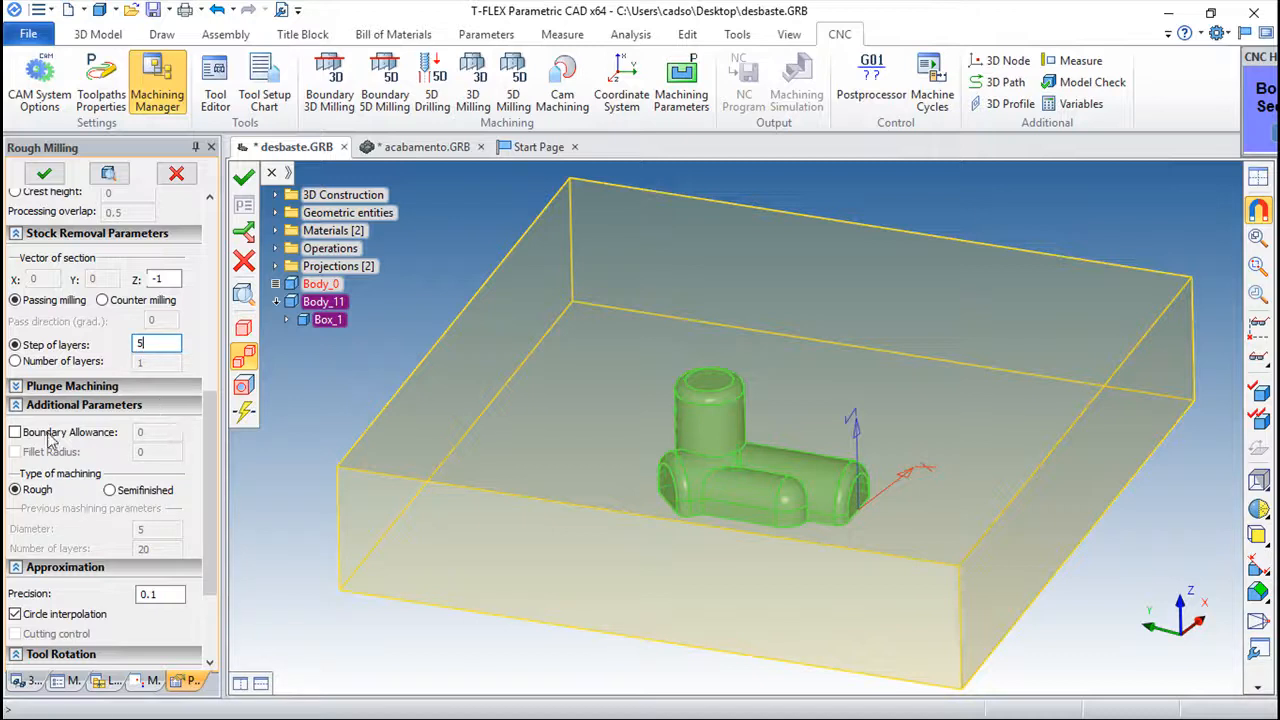
left_click_drag(206, 425, 207, 502)
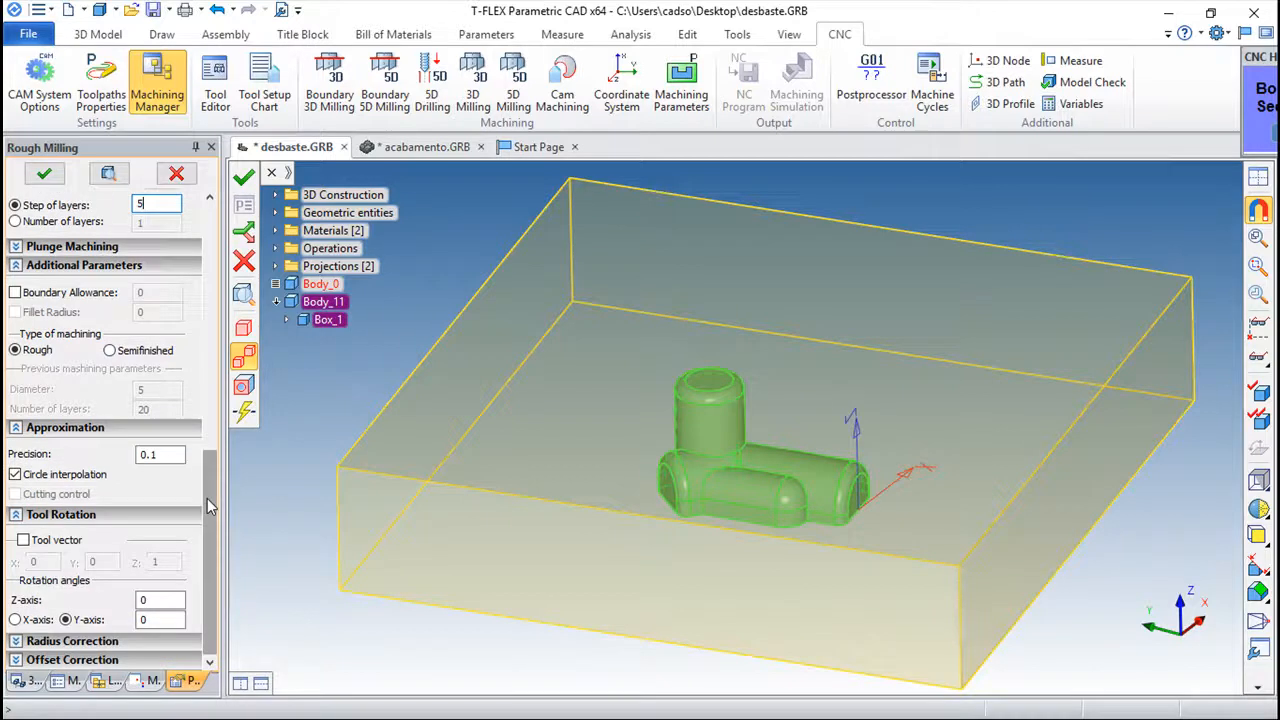
- Keep circle interpolation on and the precision at 0.1, and finish creating the rough milling toolpath
left_click(15, 474)
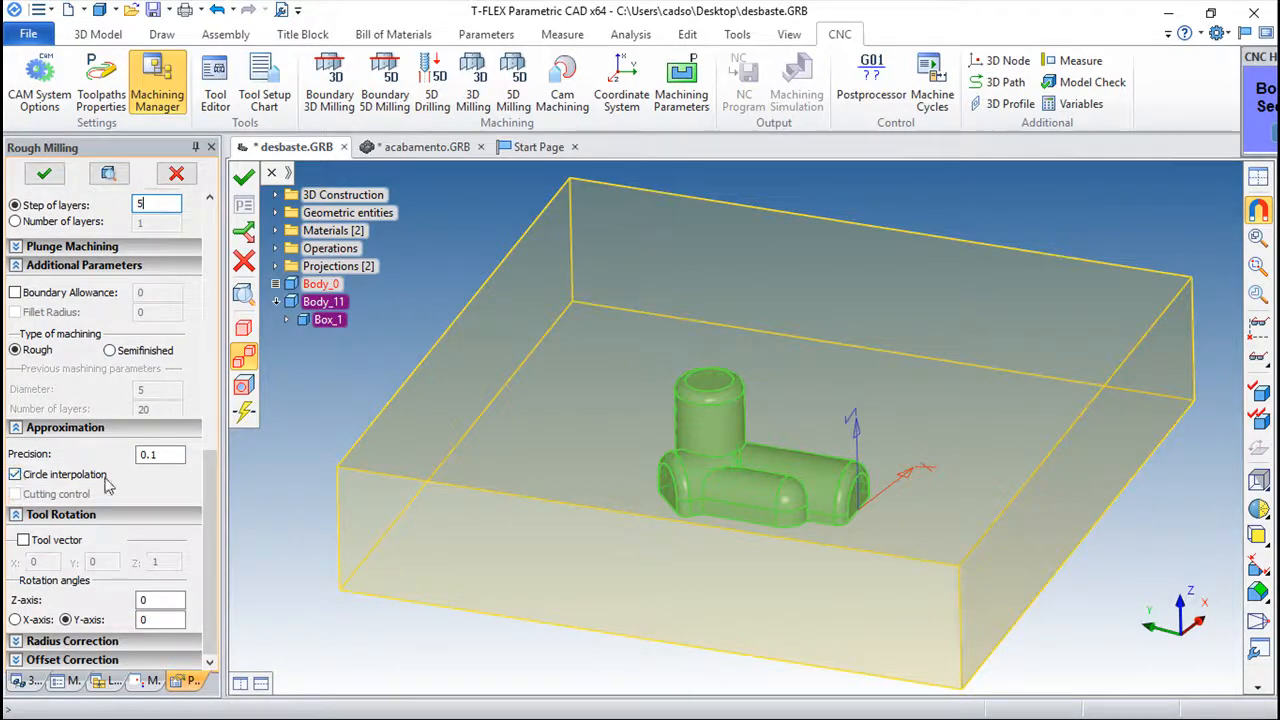
double_click(176, 455)
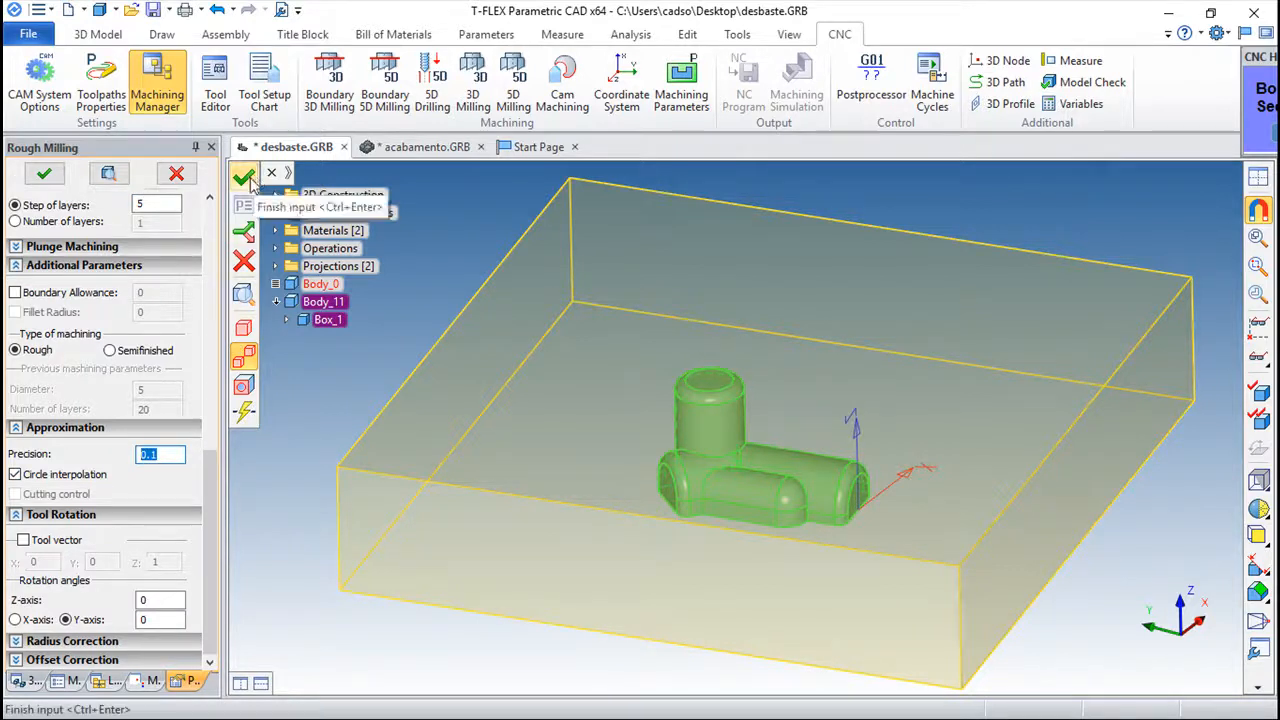
left_click(250, 176)
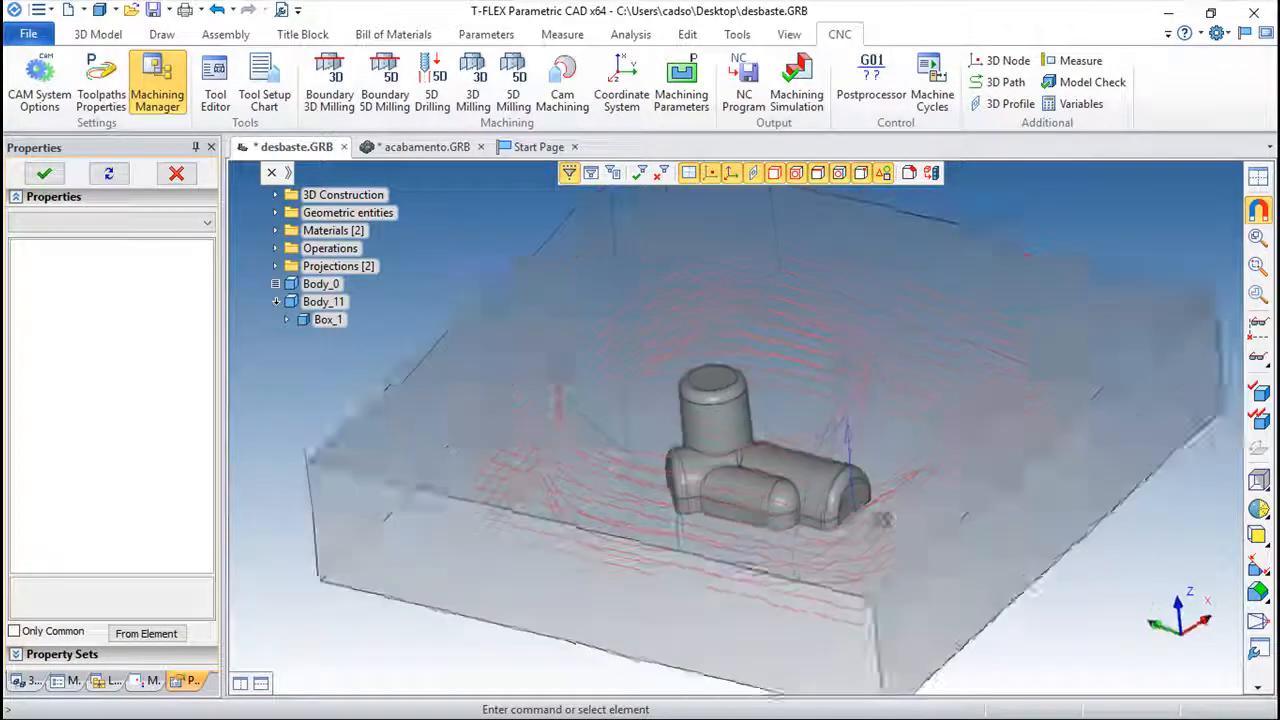
- Run the machining simulation of the rough milling toolpath to watch the tool motion, and exit the simulator
middle_click_drag(884, 520, 835, 495)
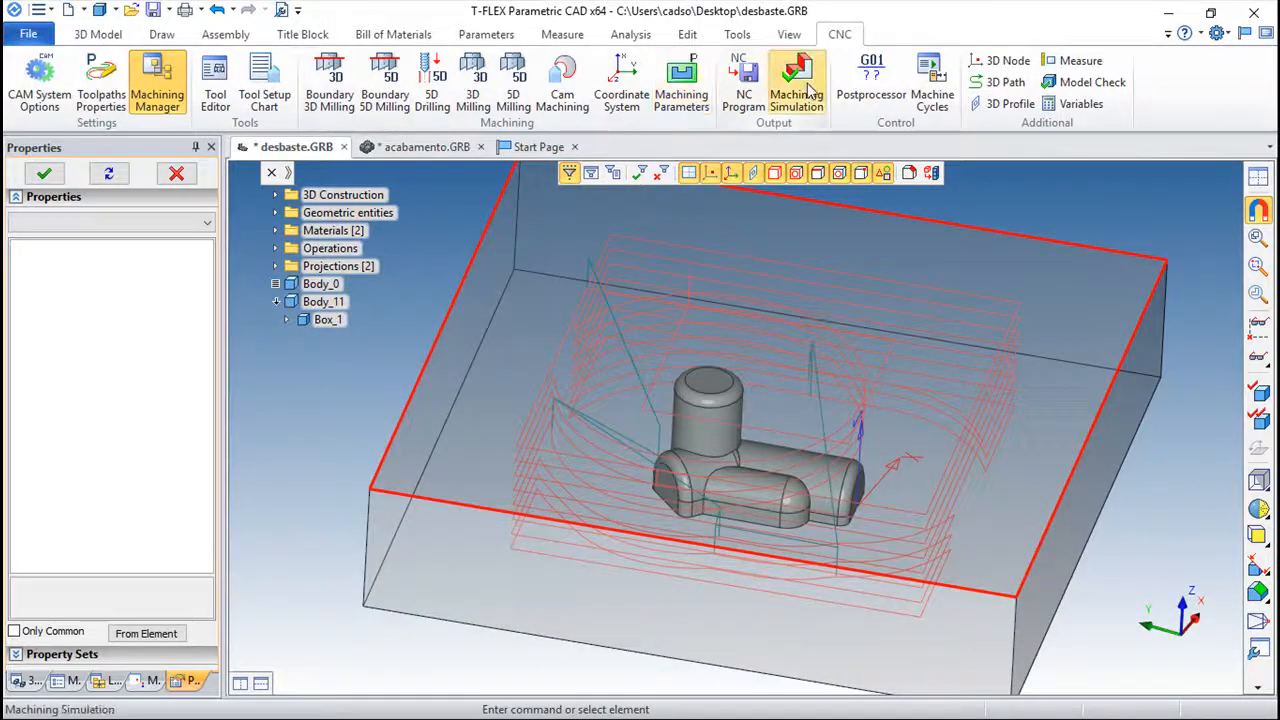
left_click(808, 90)
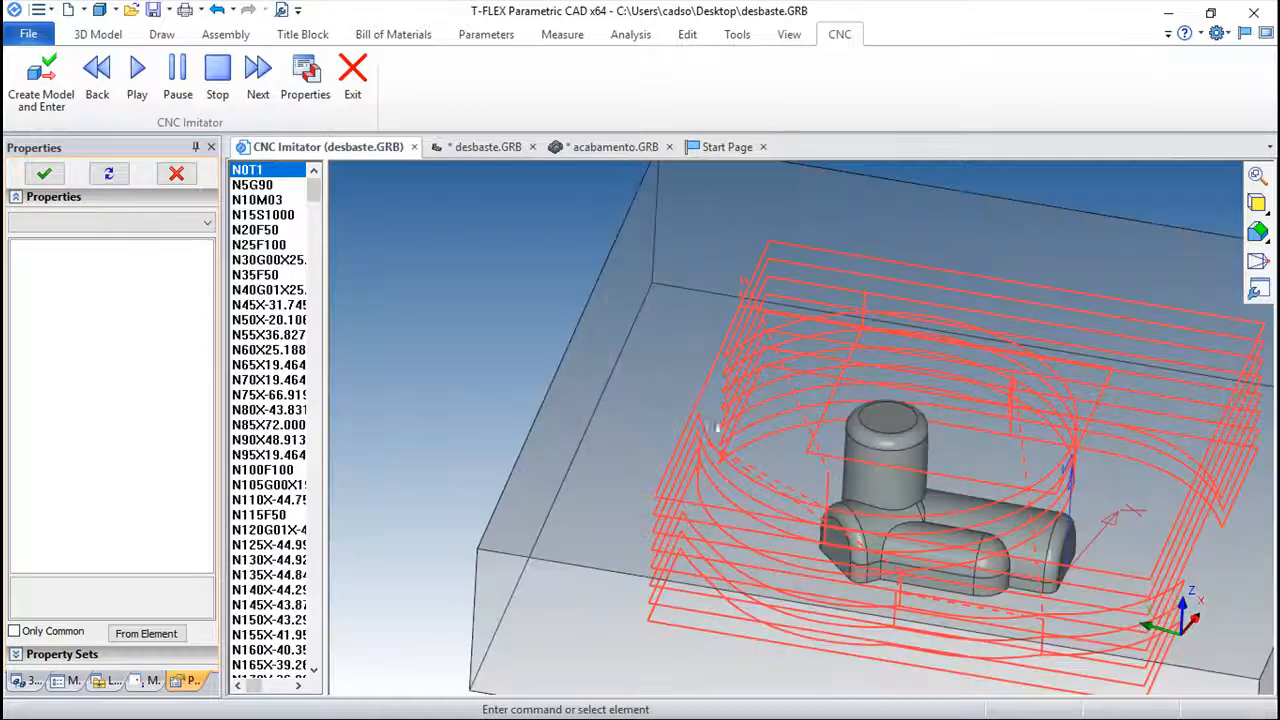
left_click(137, 78)
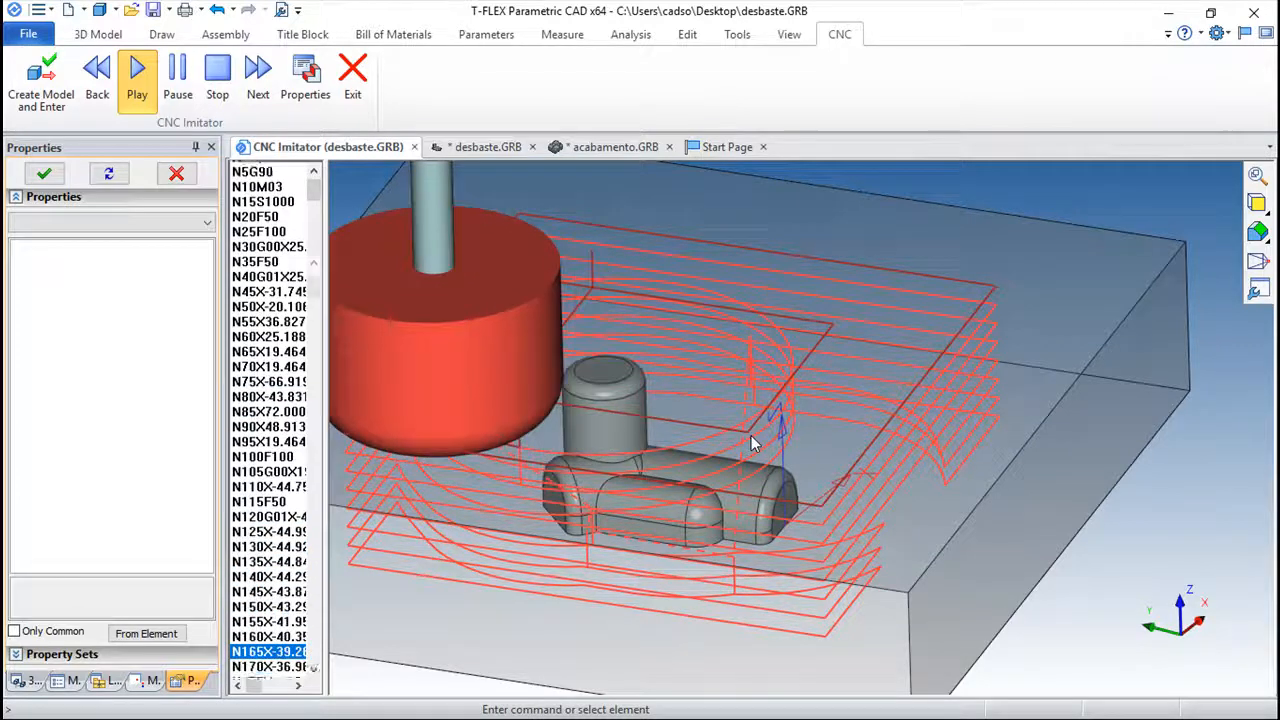
left_click(358, 105)
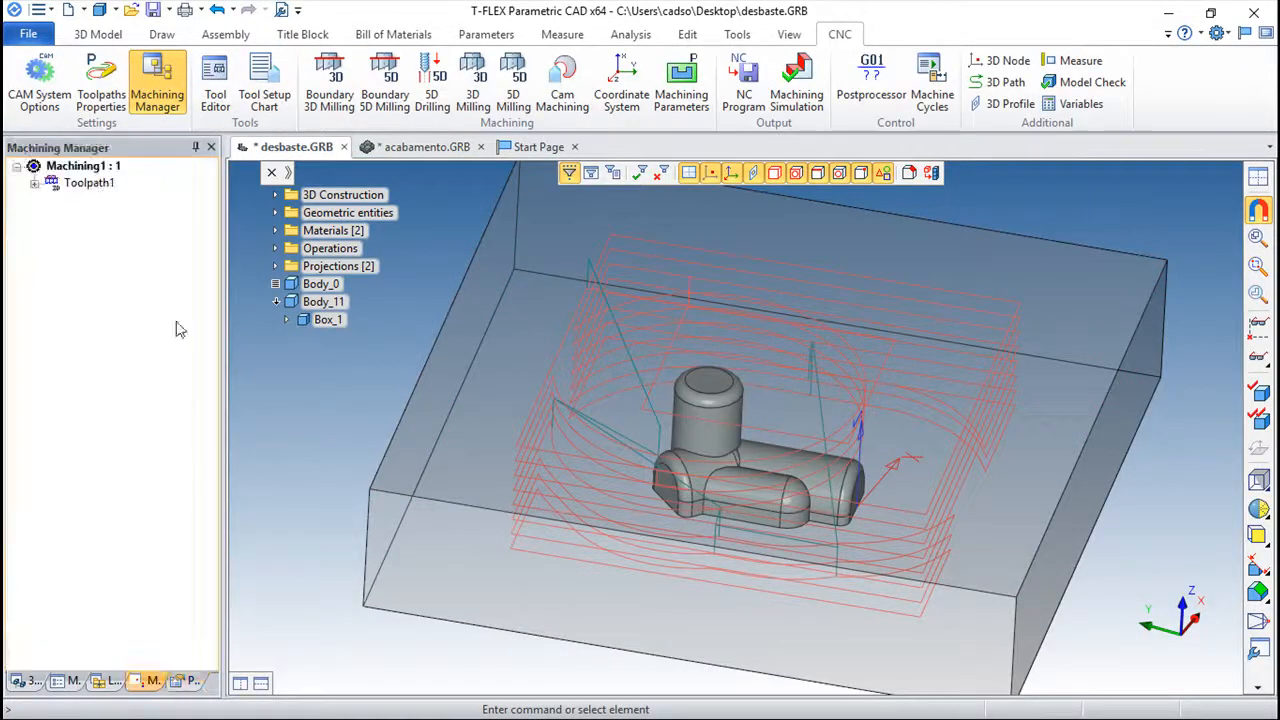
- Change the active colour of Toolpath1 to Light Blue in its toolpath properties
right_click(72, 192)
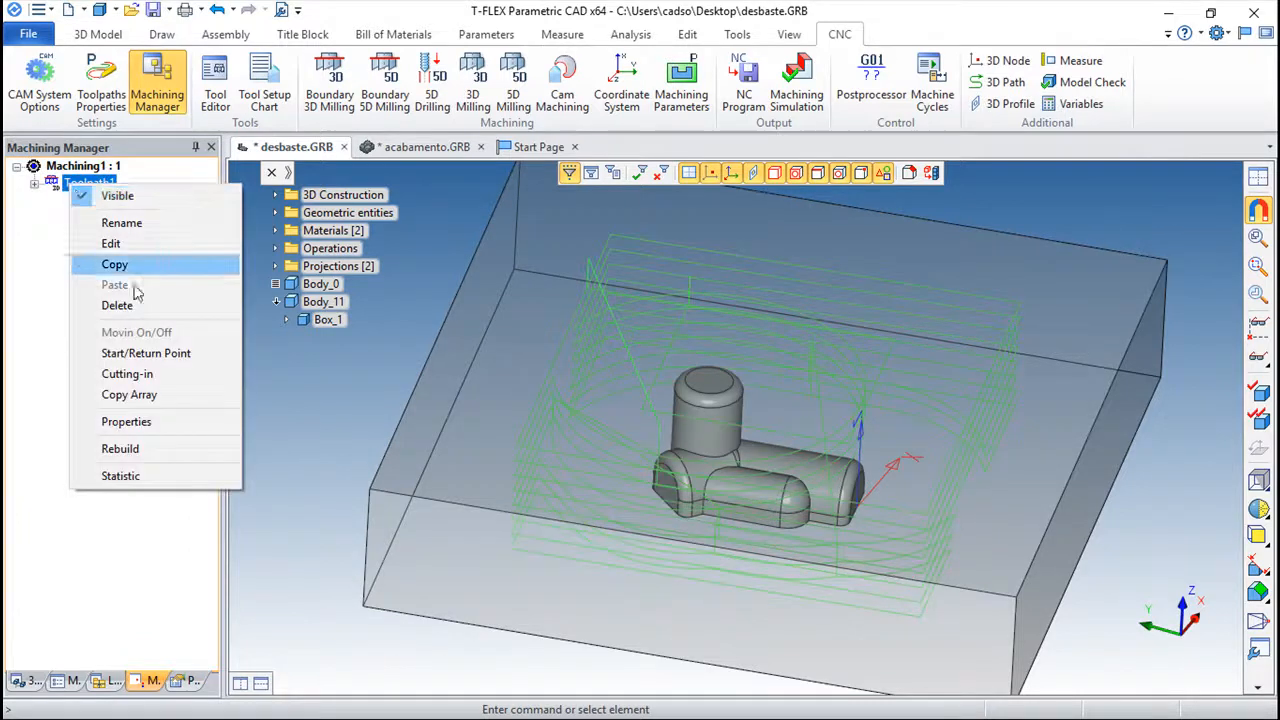
left_click(160, 429)
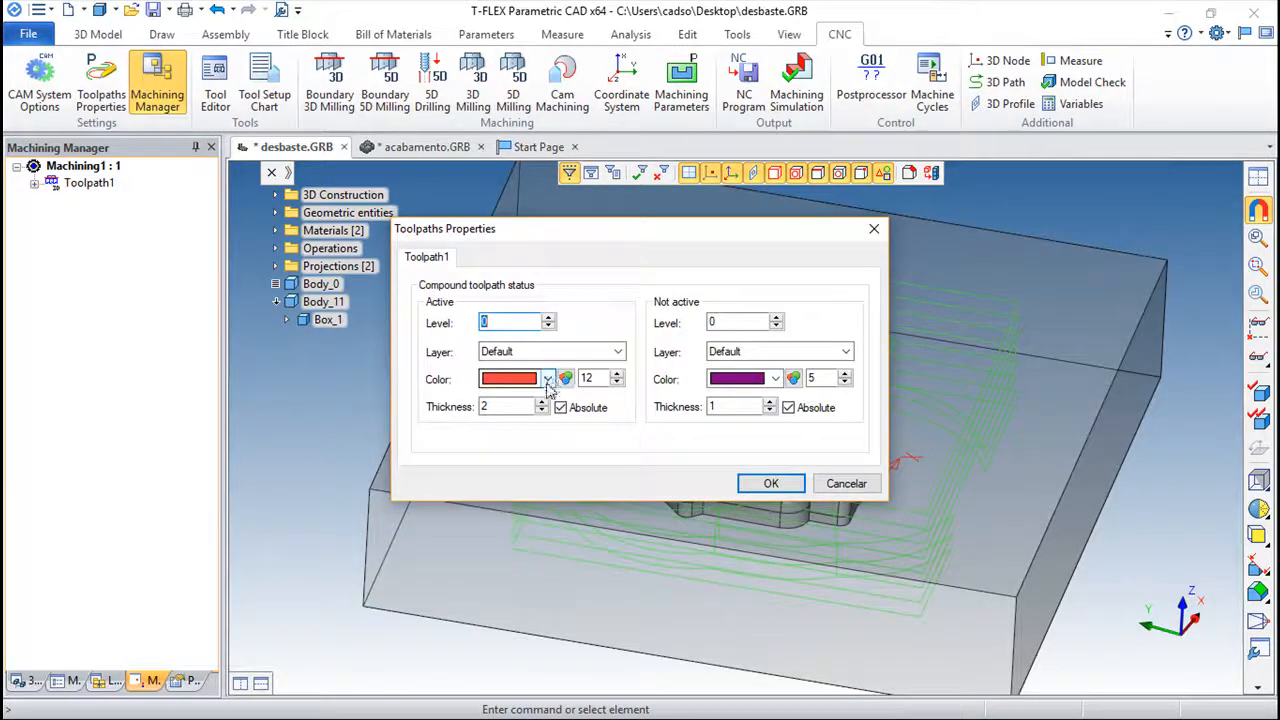
left_click(547, 379)
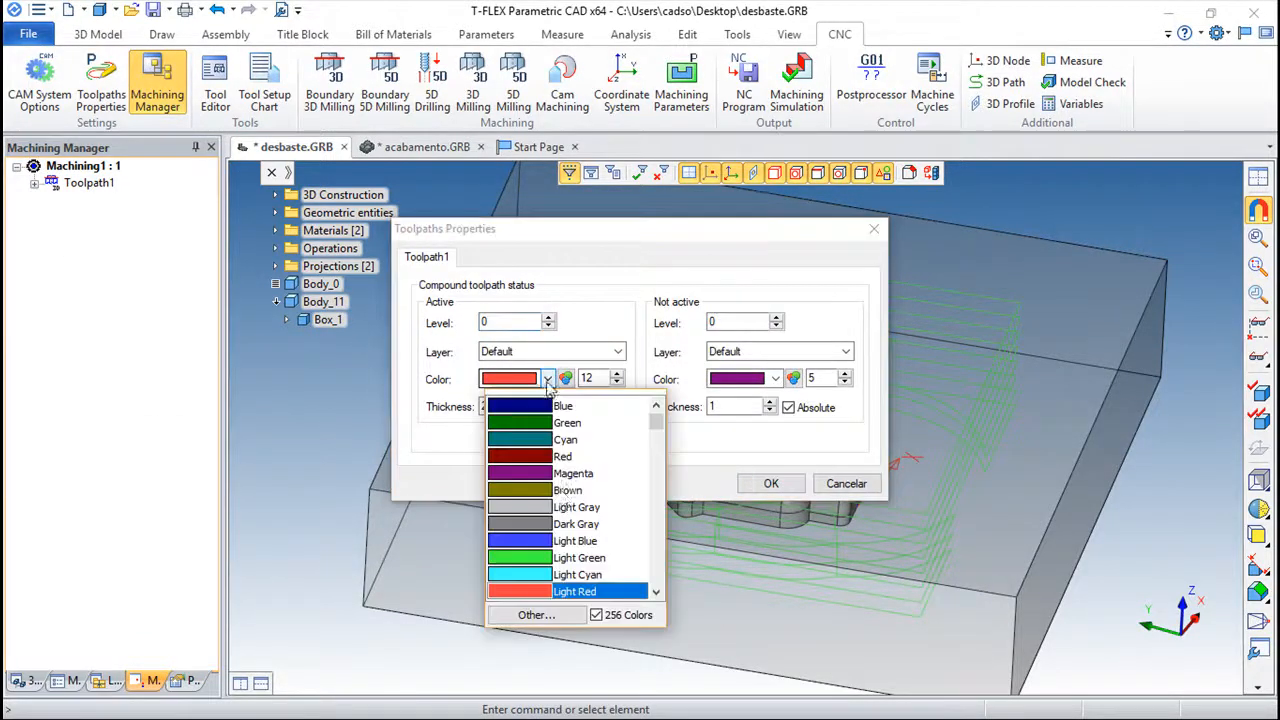
left_click(533, 541)
left_click(771, 483)
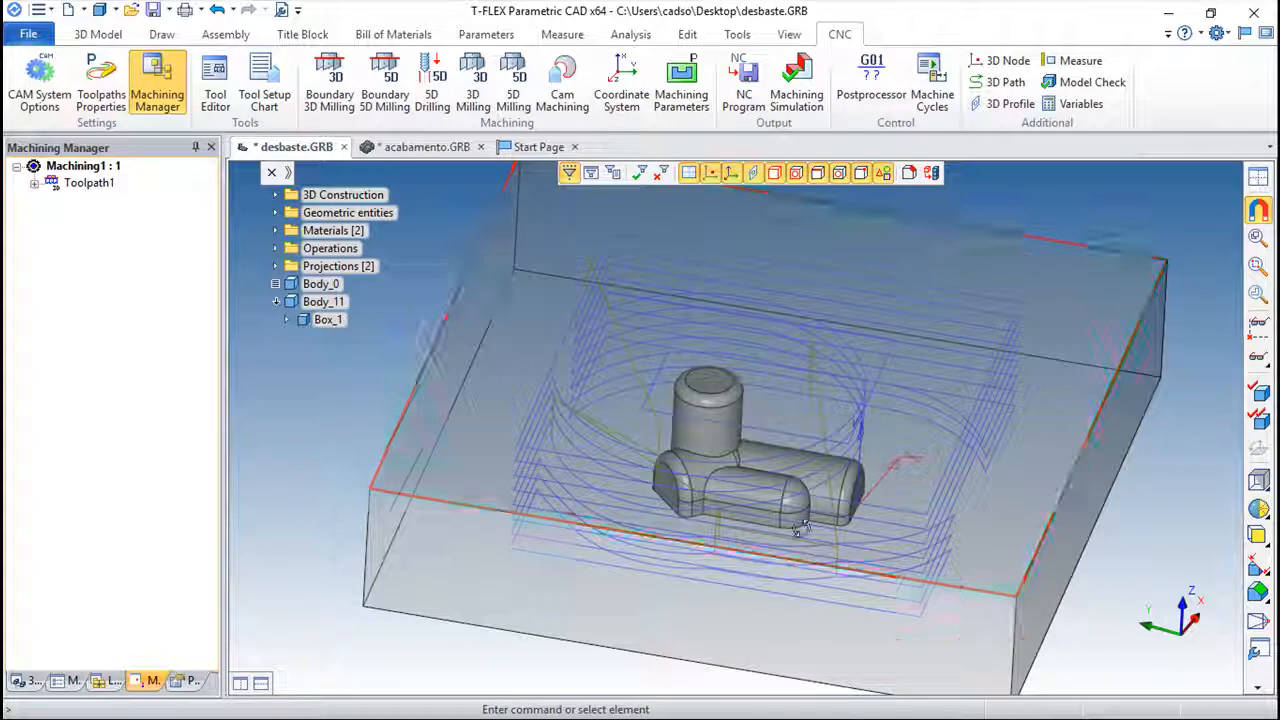
left_click_drag(821, 525, 737, 478)
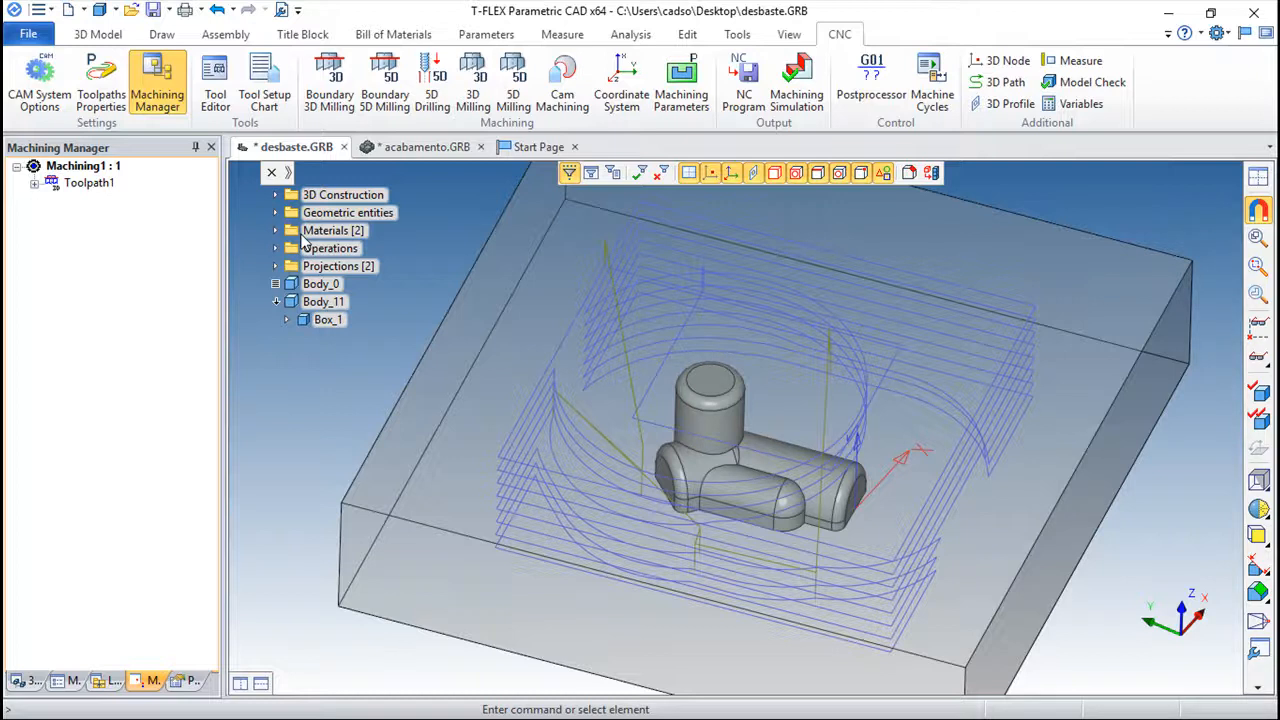
- Start a second rough milling 3D toolpath, load 3d_milling.too, assign tool 2, and check its dimensions in the Tool Editor
left_click(333, 86)
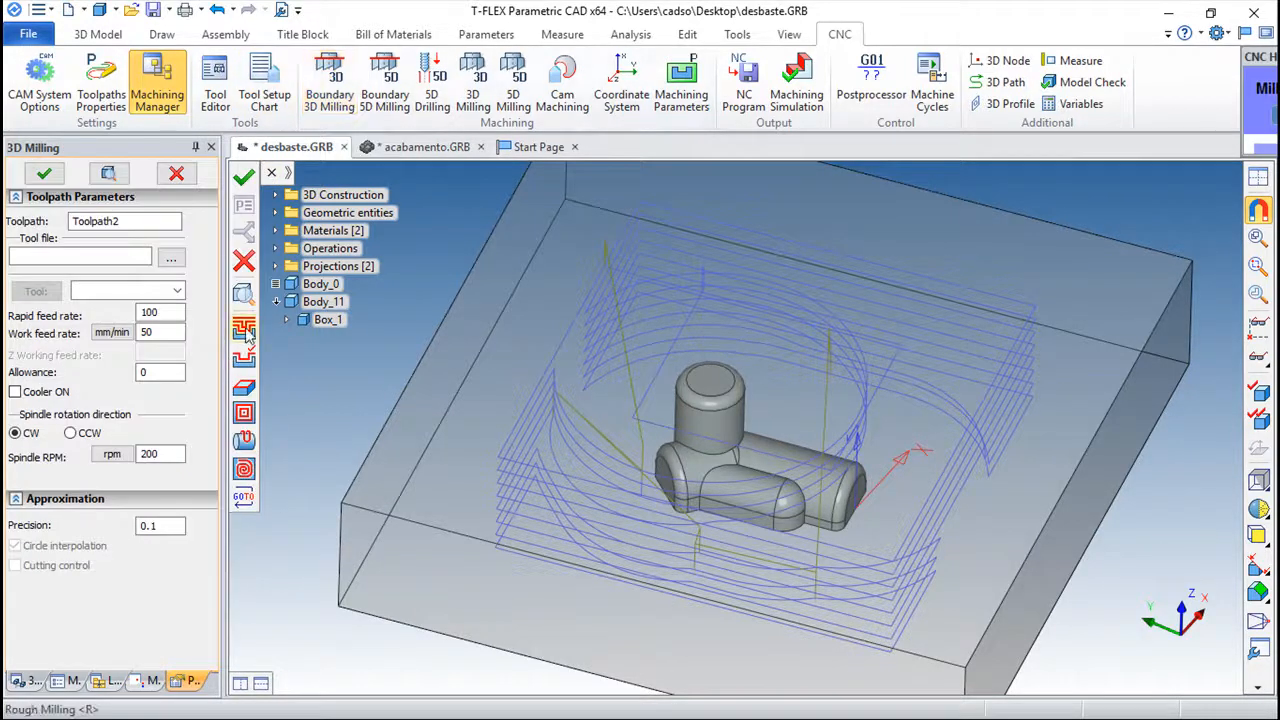
left_click(245, 333)
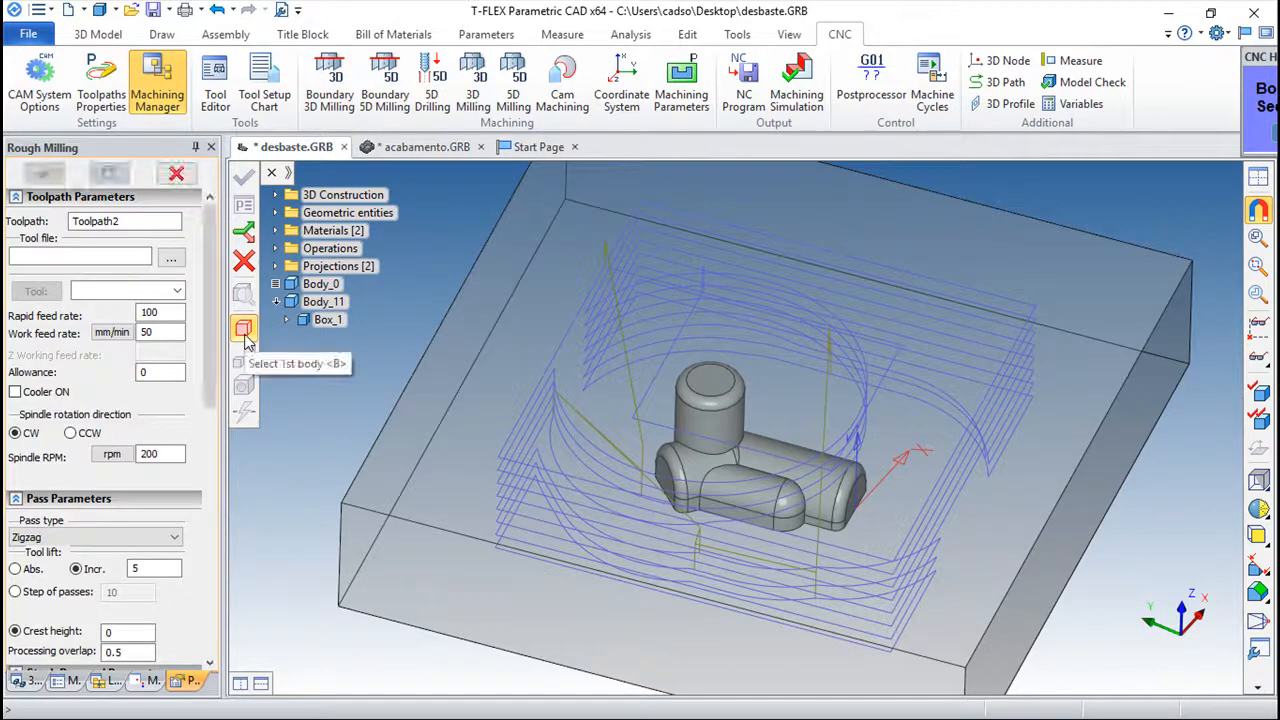
left_click(171, 258)
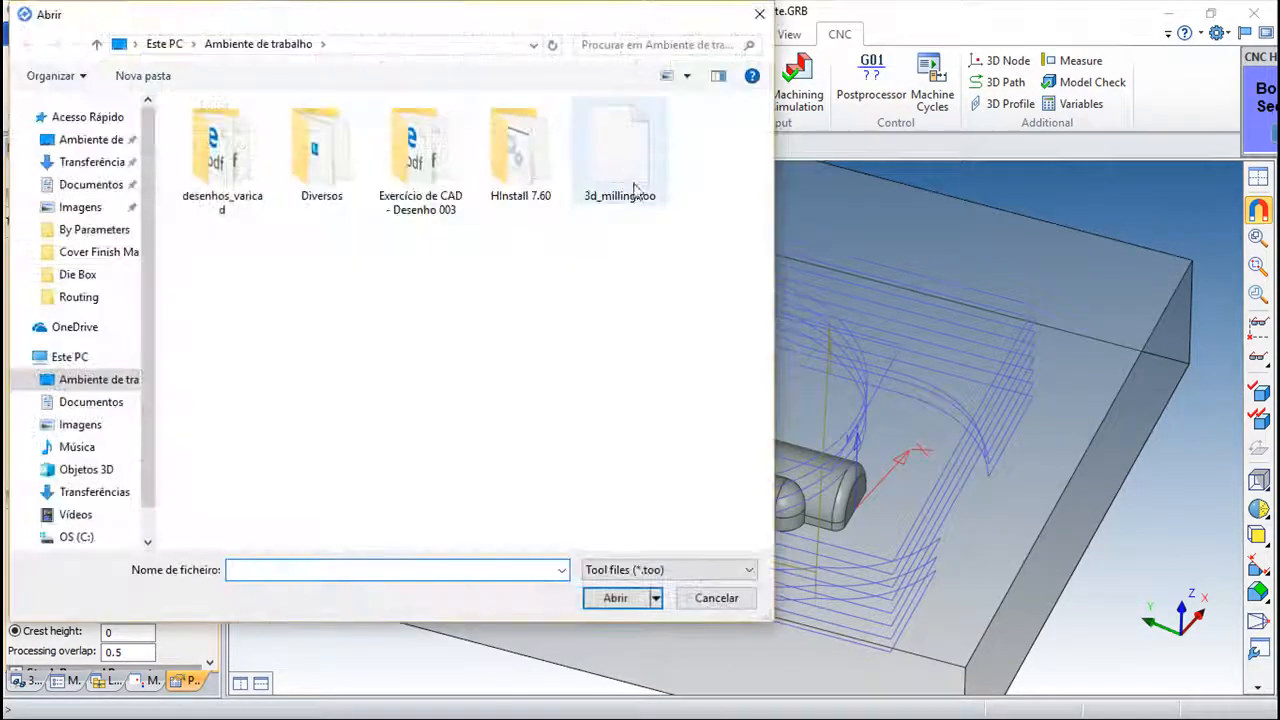
left_click(620, 150)
left_click(612, 599)
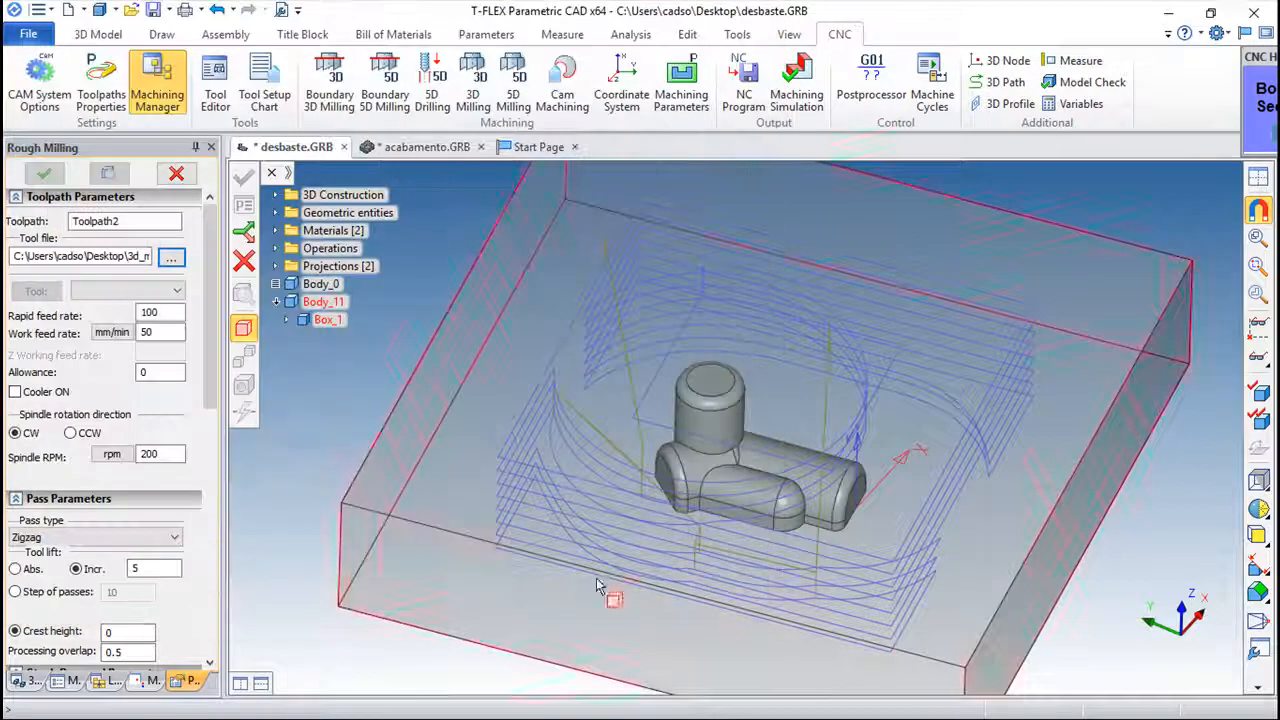
left_click(180, 291)
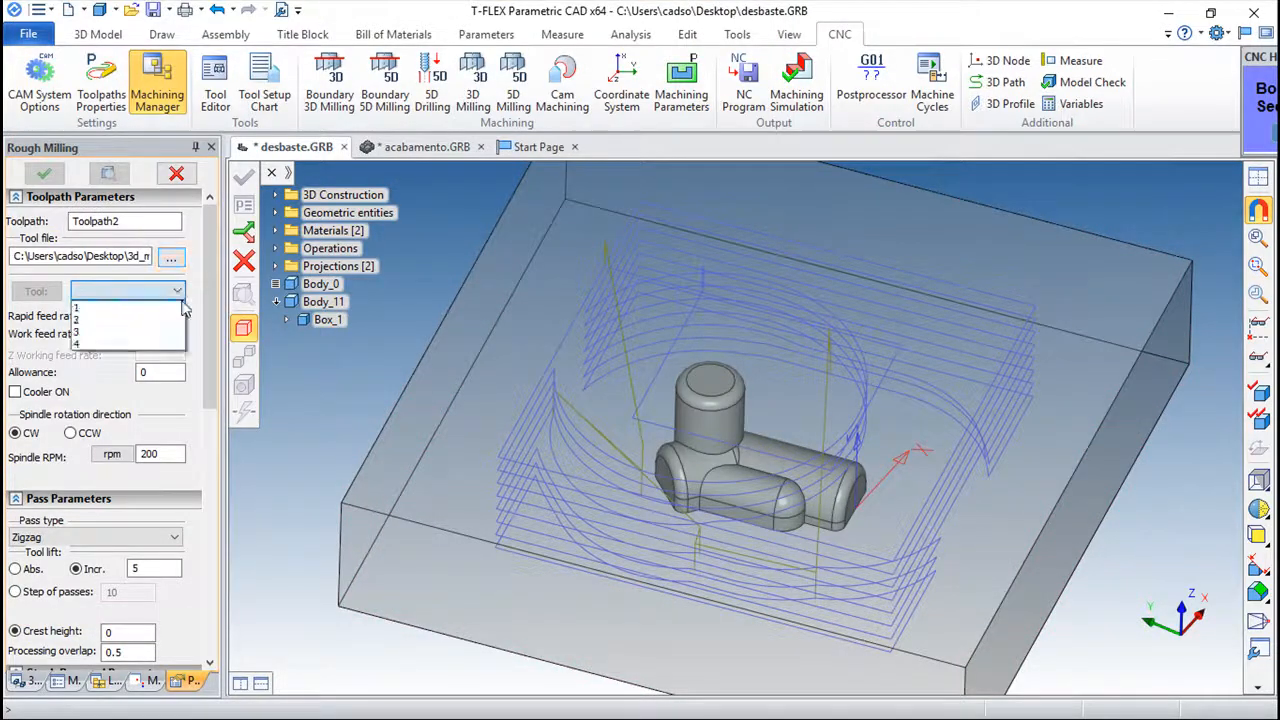
left_click(84, 321)
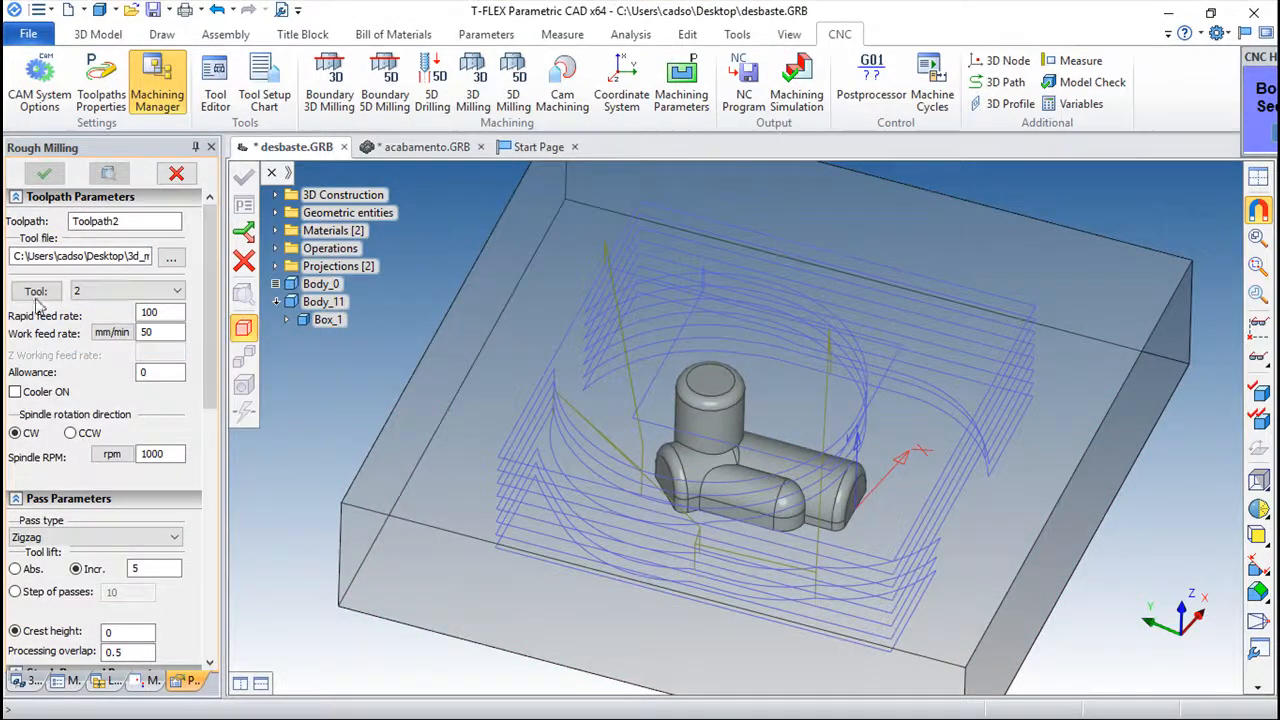
left_click(36, 291)
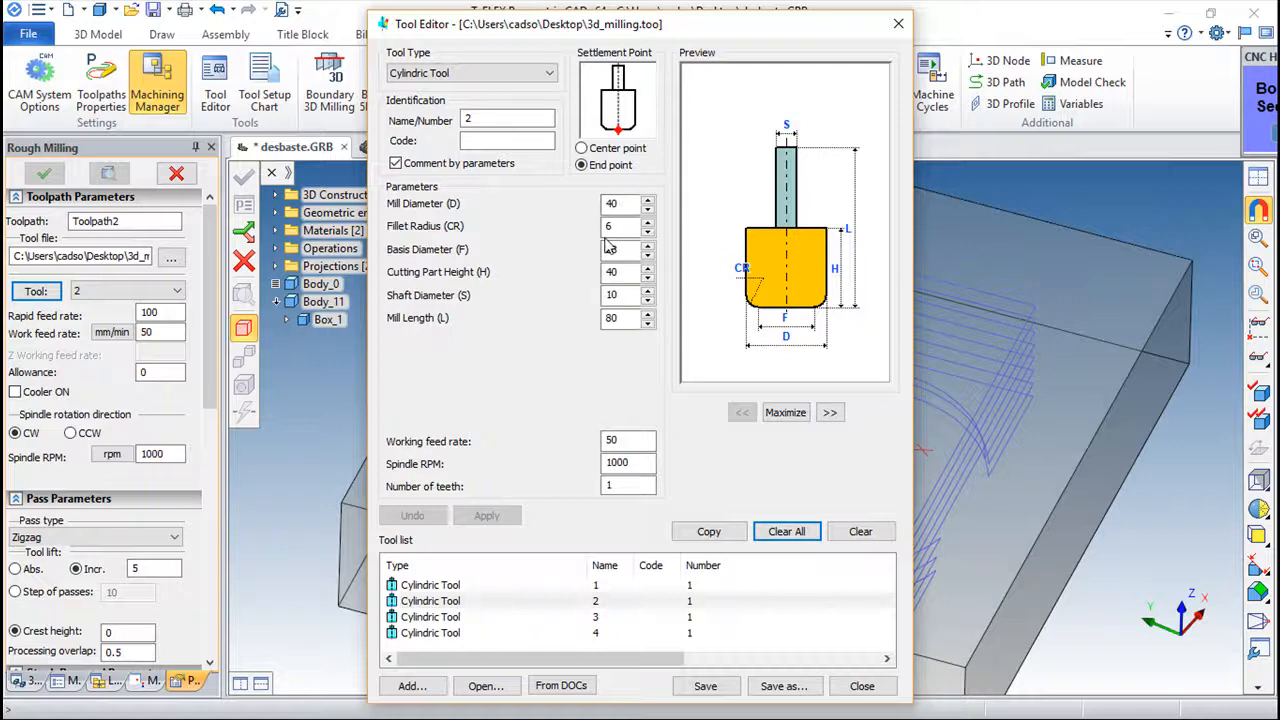
left_click(862, 686)
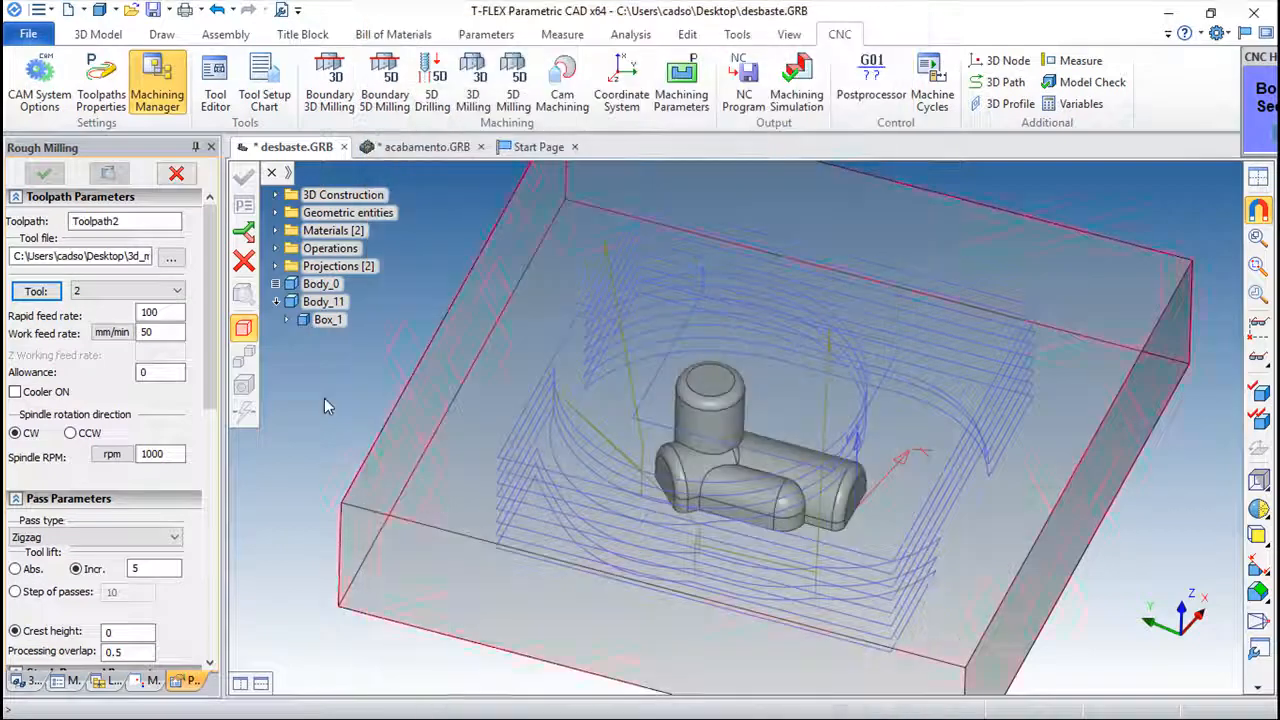
- Set the second toolpath's allowance to 5 and its pass type to Spiral contoured
left_click(156, 371)
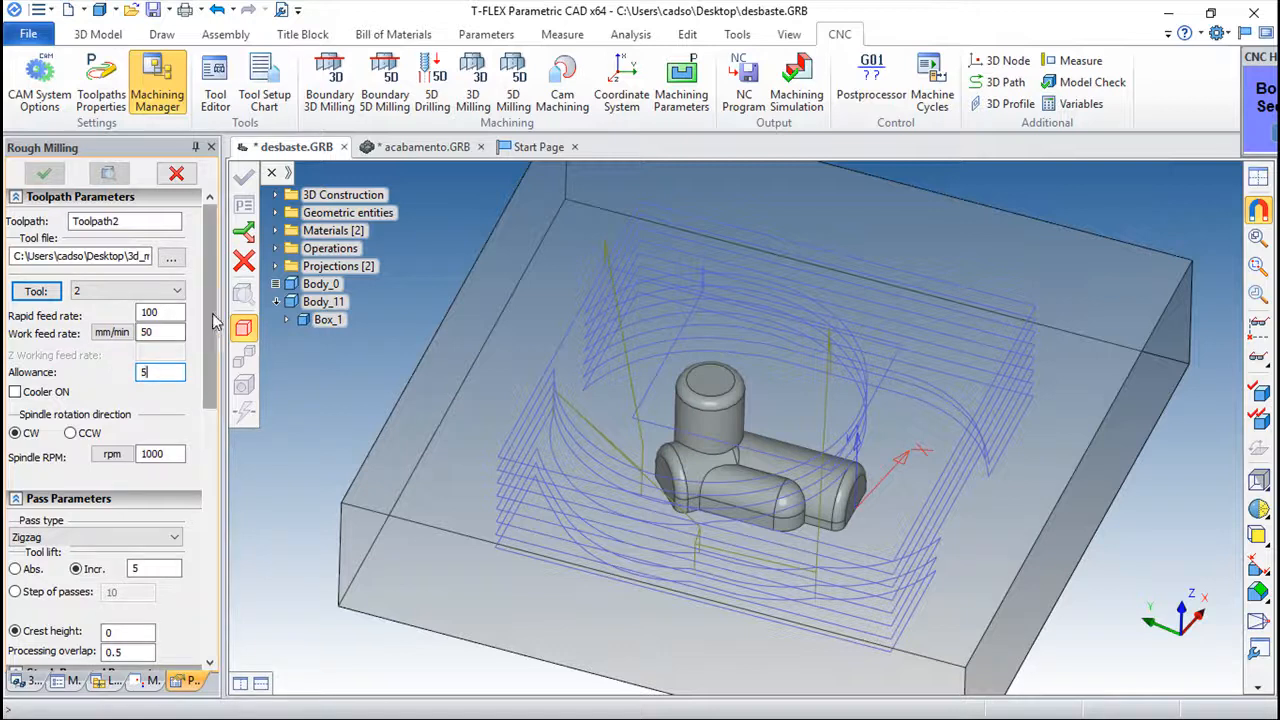
left_click_drag(212, 323, 240, 436)
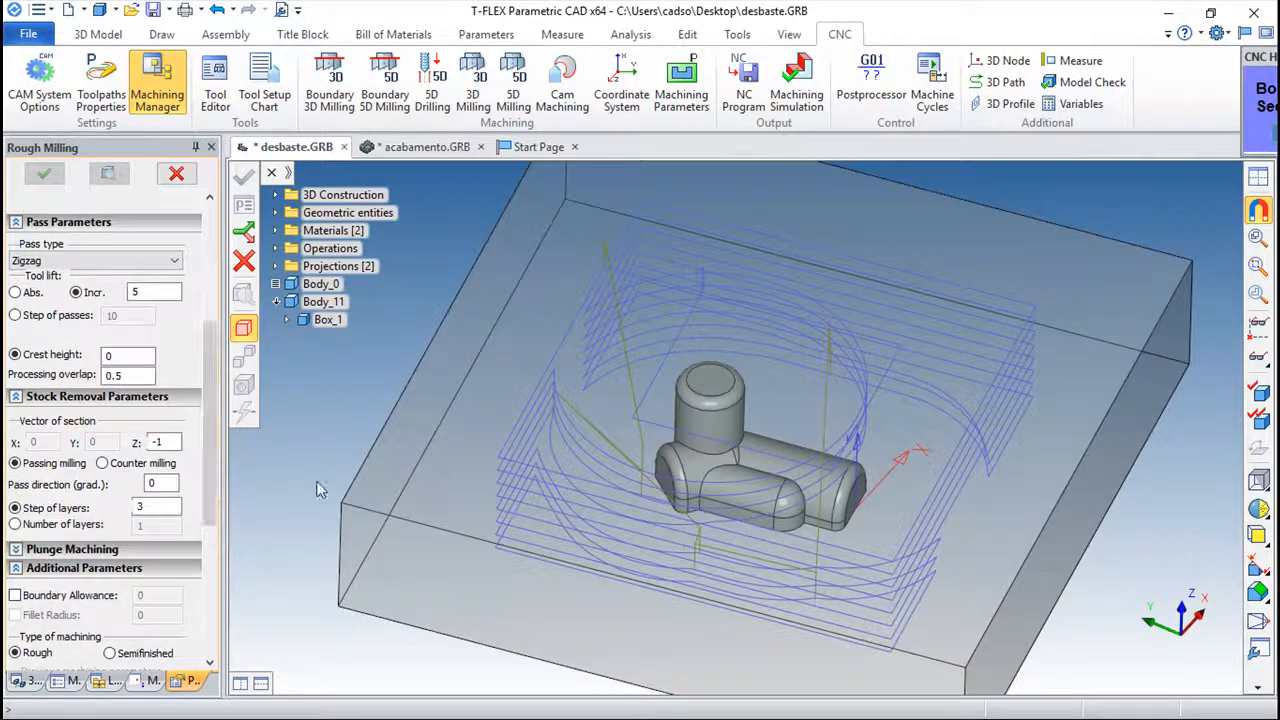
left_click(172, 262)
left_click(88, 340)
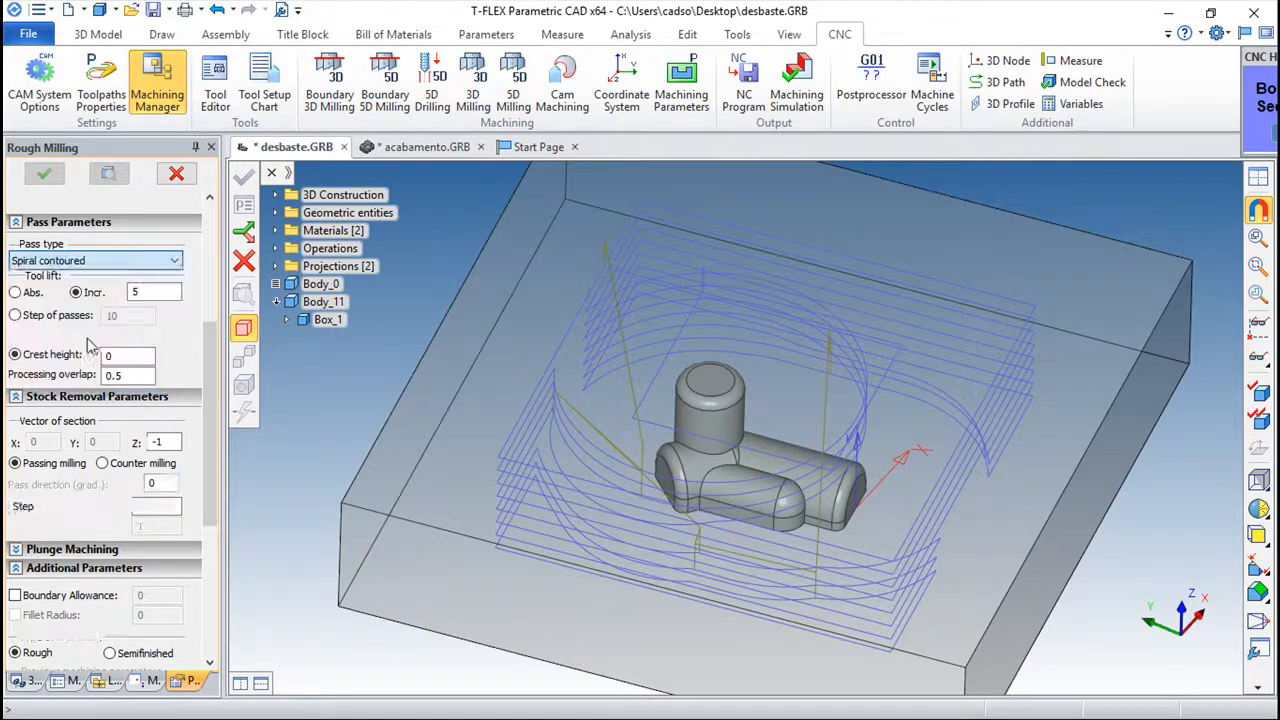
- Define the second toolpath's passes by a step of passes of 20 and set the step of layers to 3
left_click(15, 316)
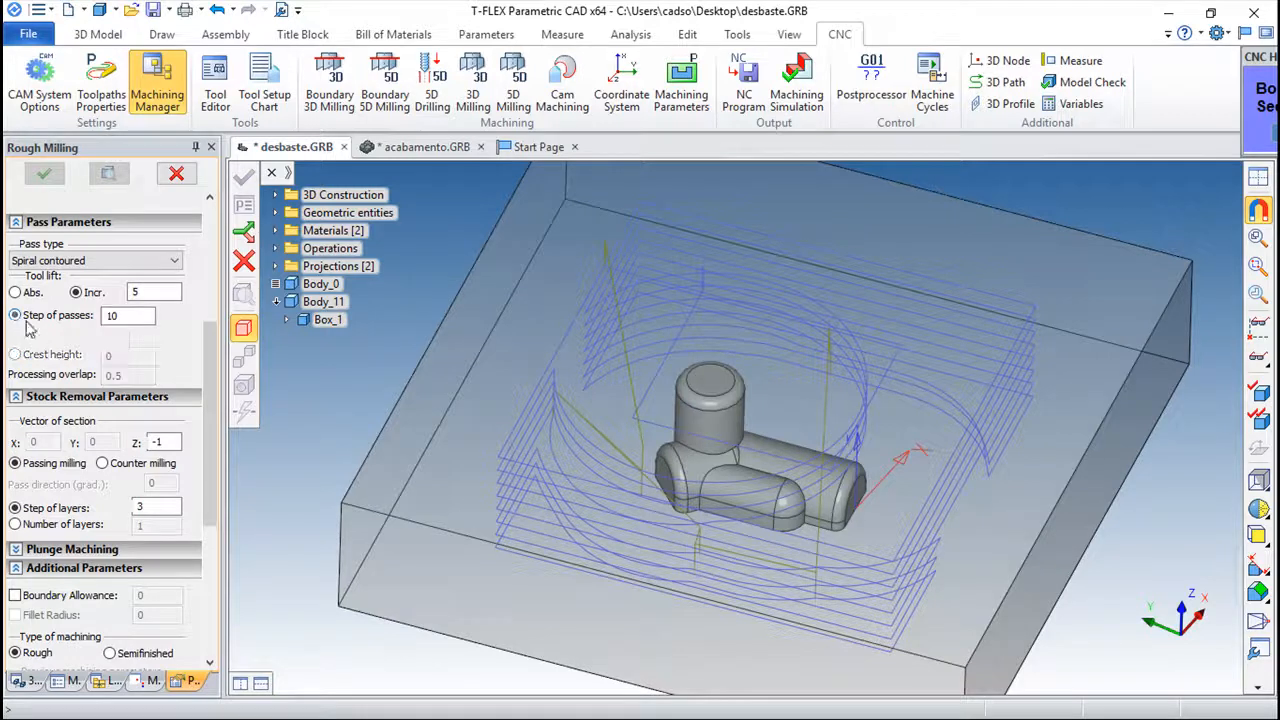
double_click(114, 316)
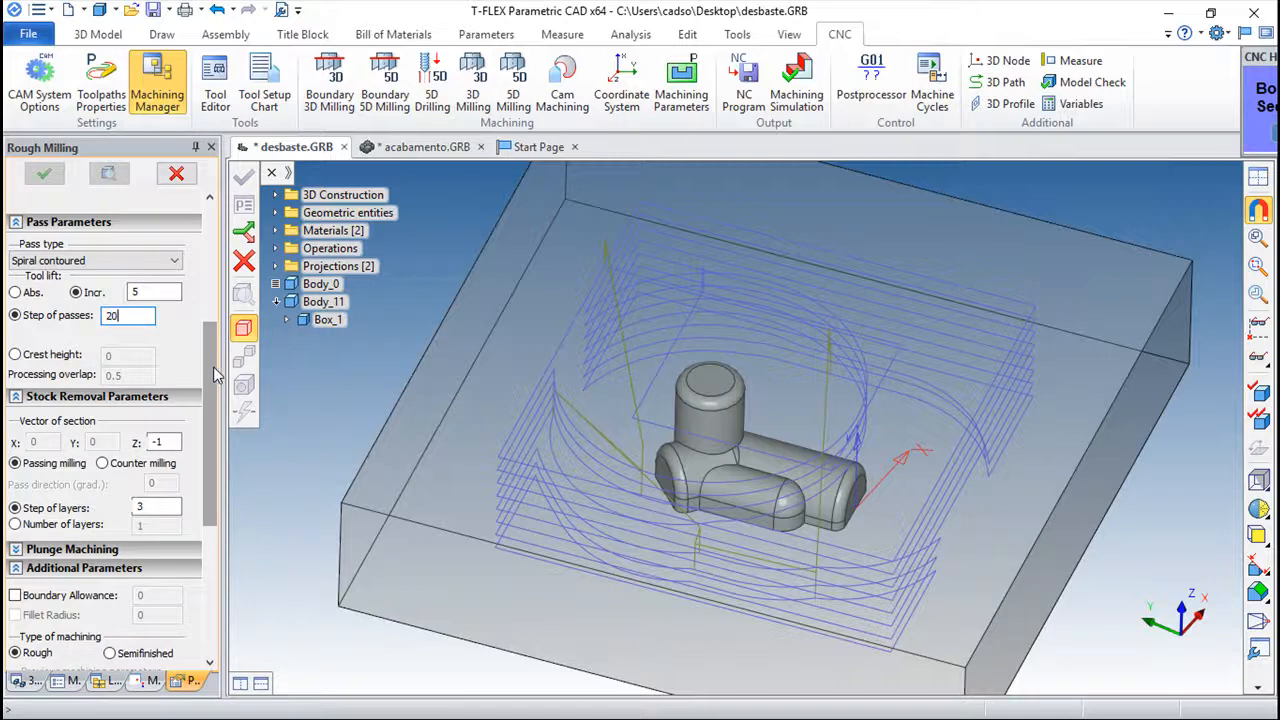
scroll(70, 317, "down", 5)
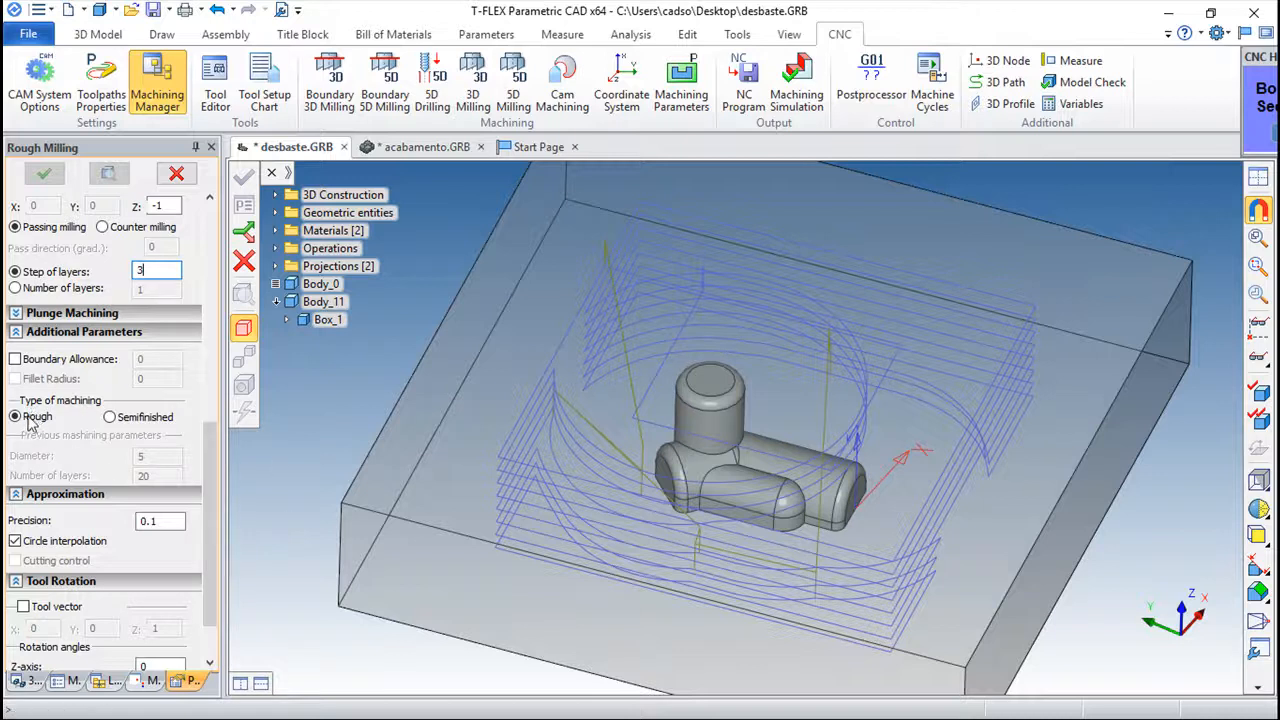
- Set the type of machining to Semifinished, with a previous machining diameter of 60 and 8 layers
left_click(111, 419)
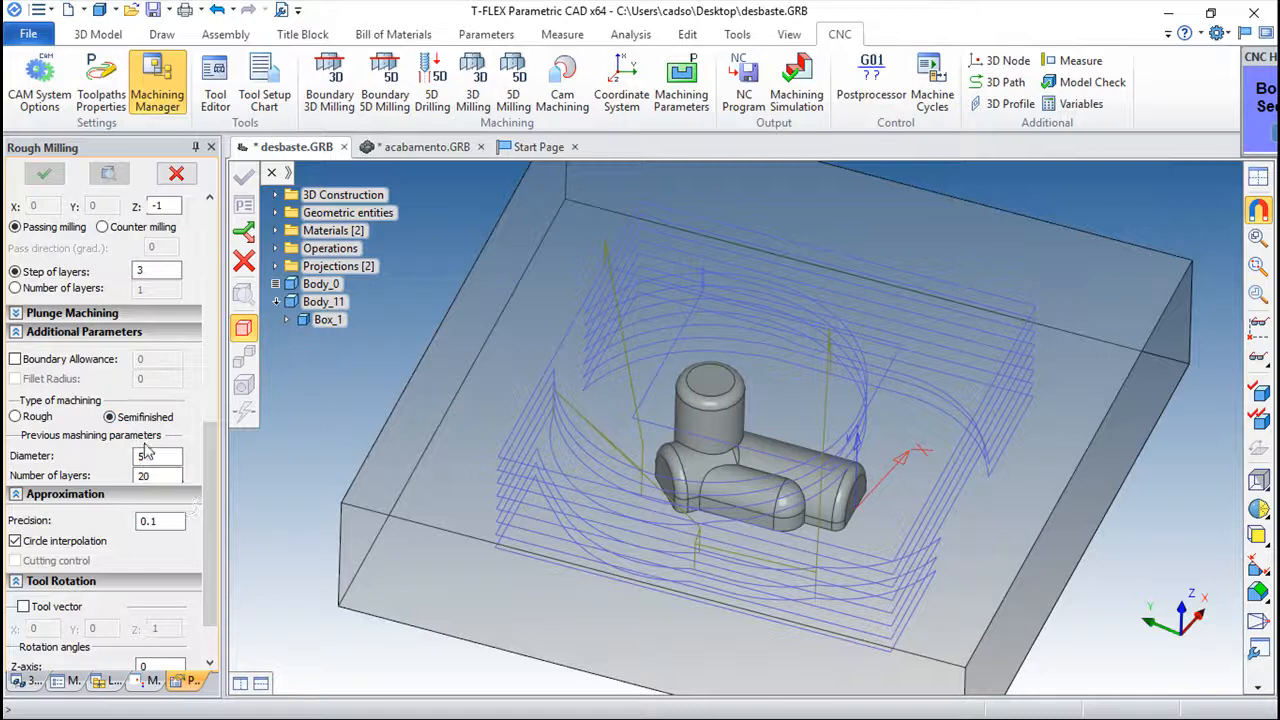
left_click_drag(834, 458, 711, 402)
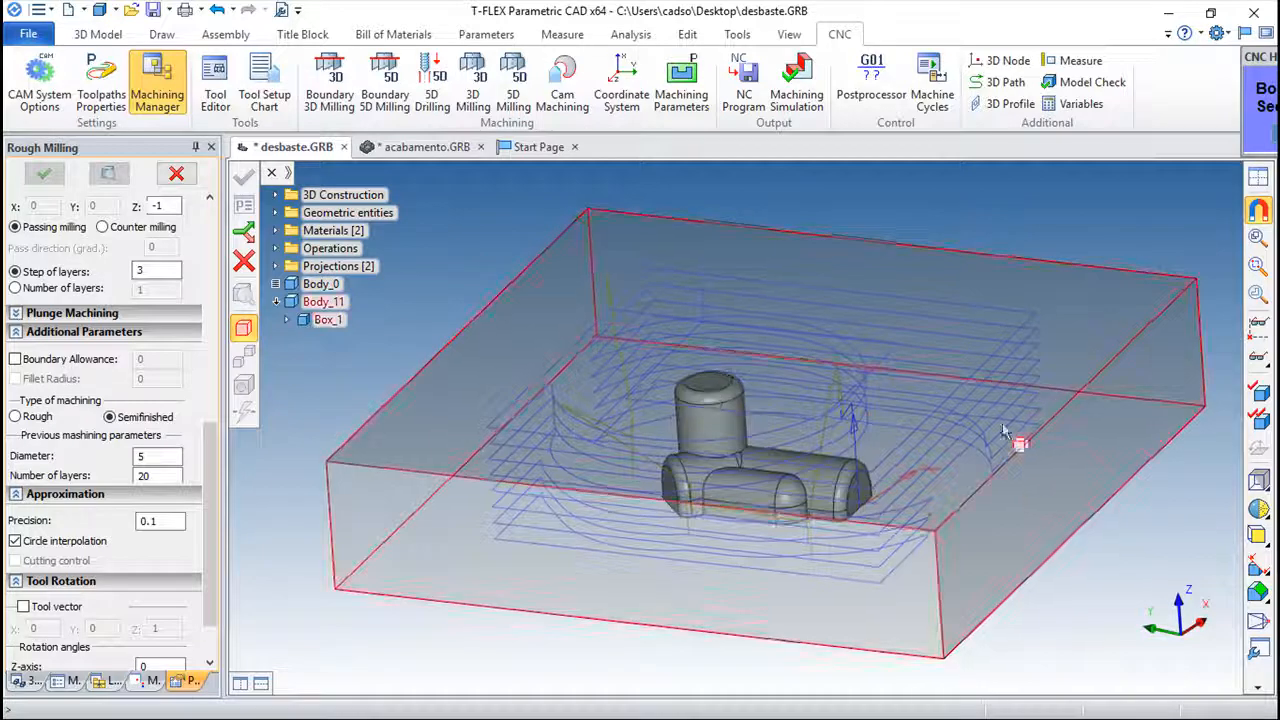
left_click_drag(838, 421, 1085, 512)
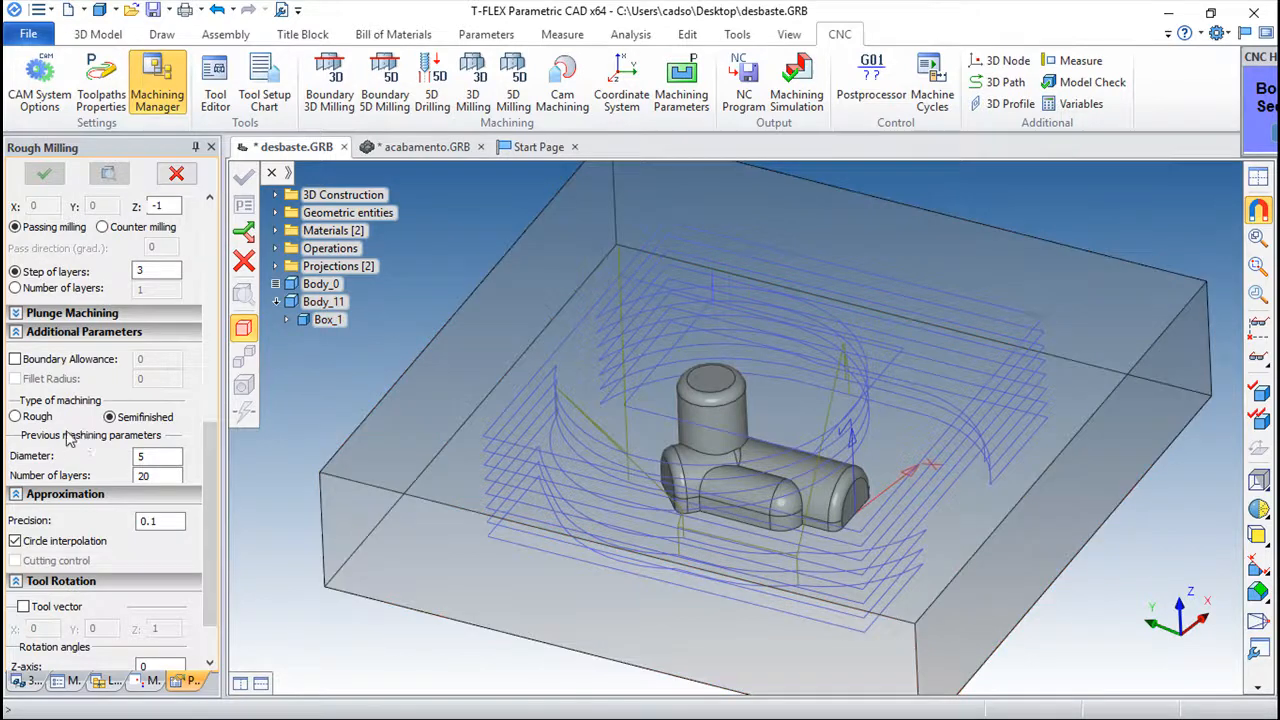
left_click(152, 456)
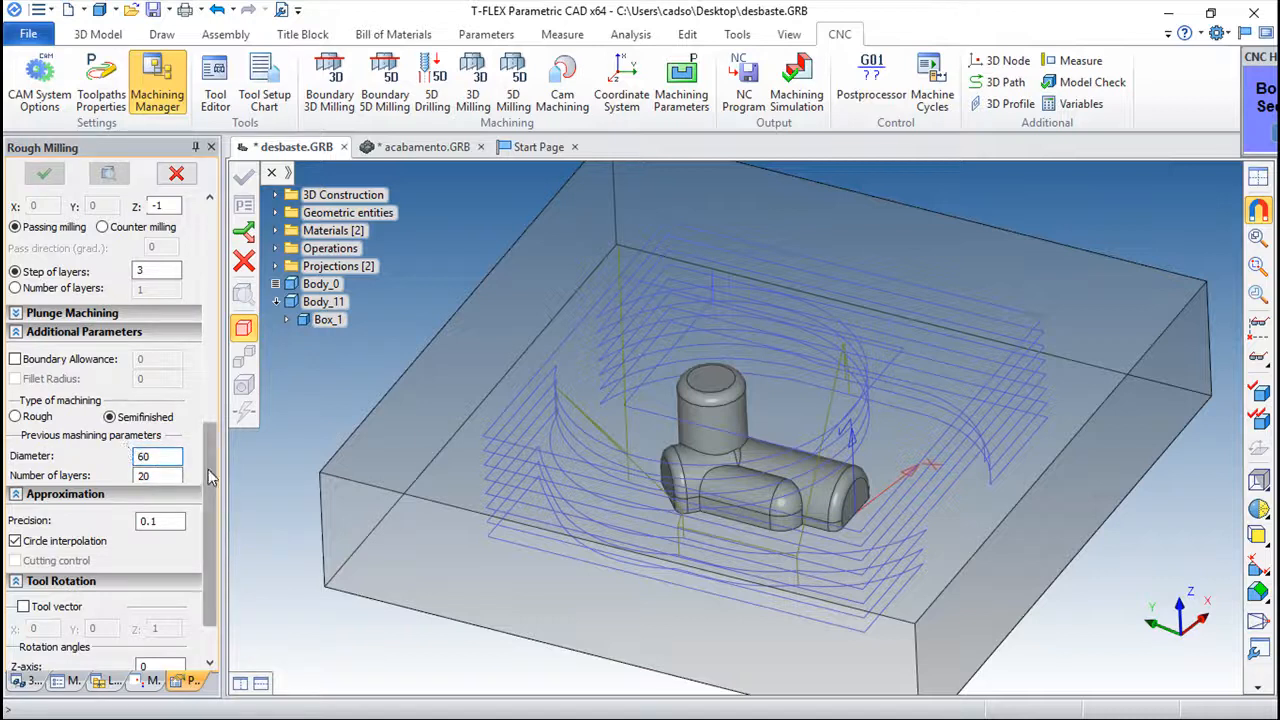
left_click(156, 478)
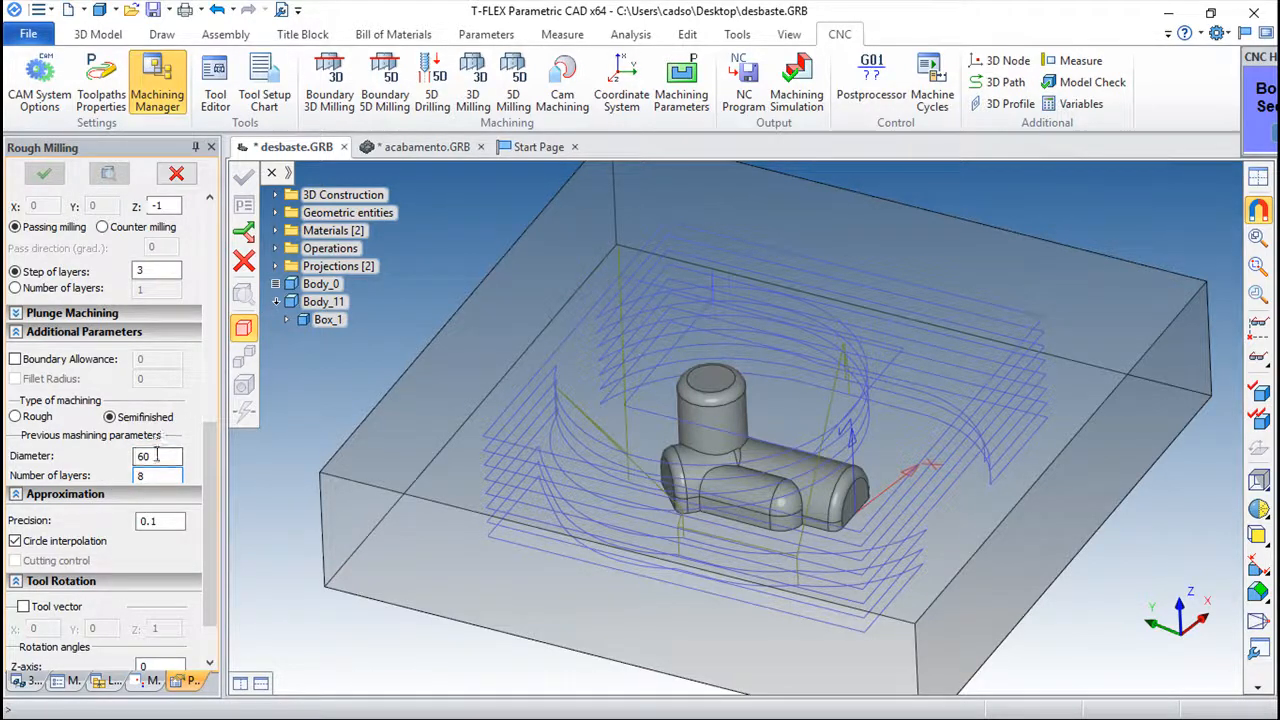
- Select Body_0 as the part to machine and the box Body_11 as the stock body for the second toolpath
left_click_drag(206, 455, 205, 222)
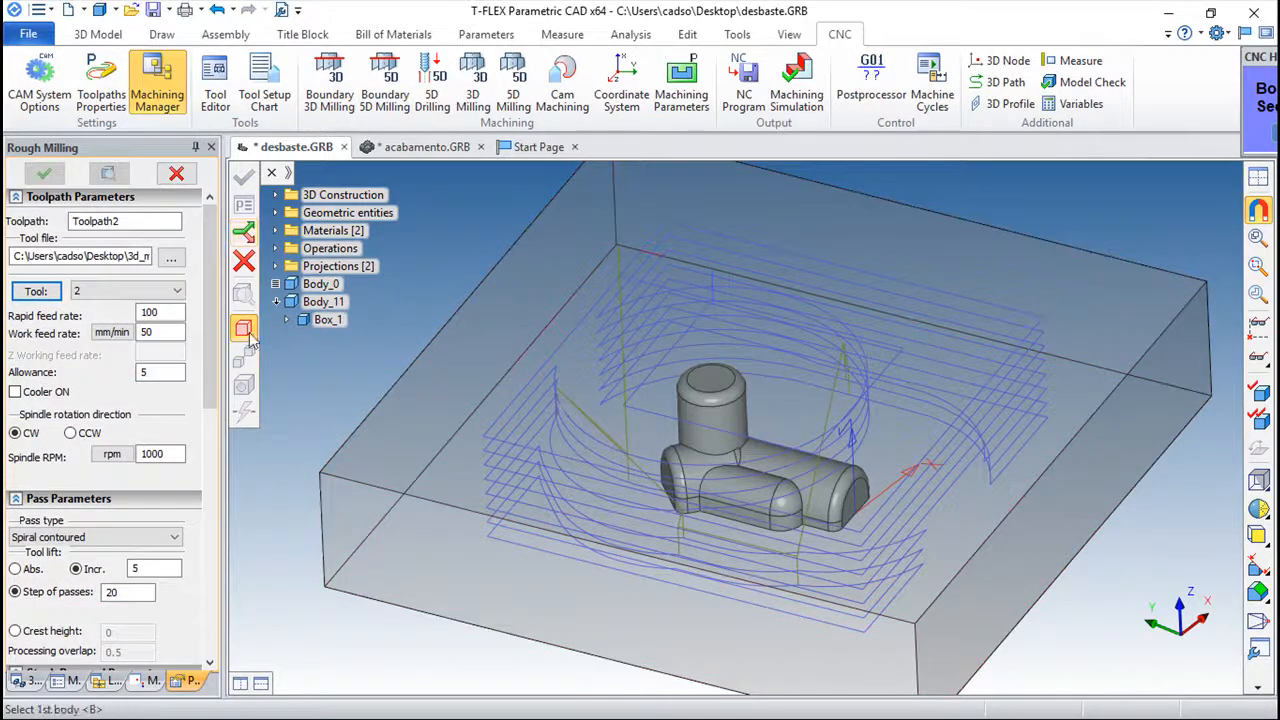
left_click(243, 330)
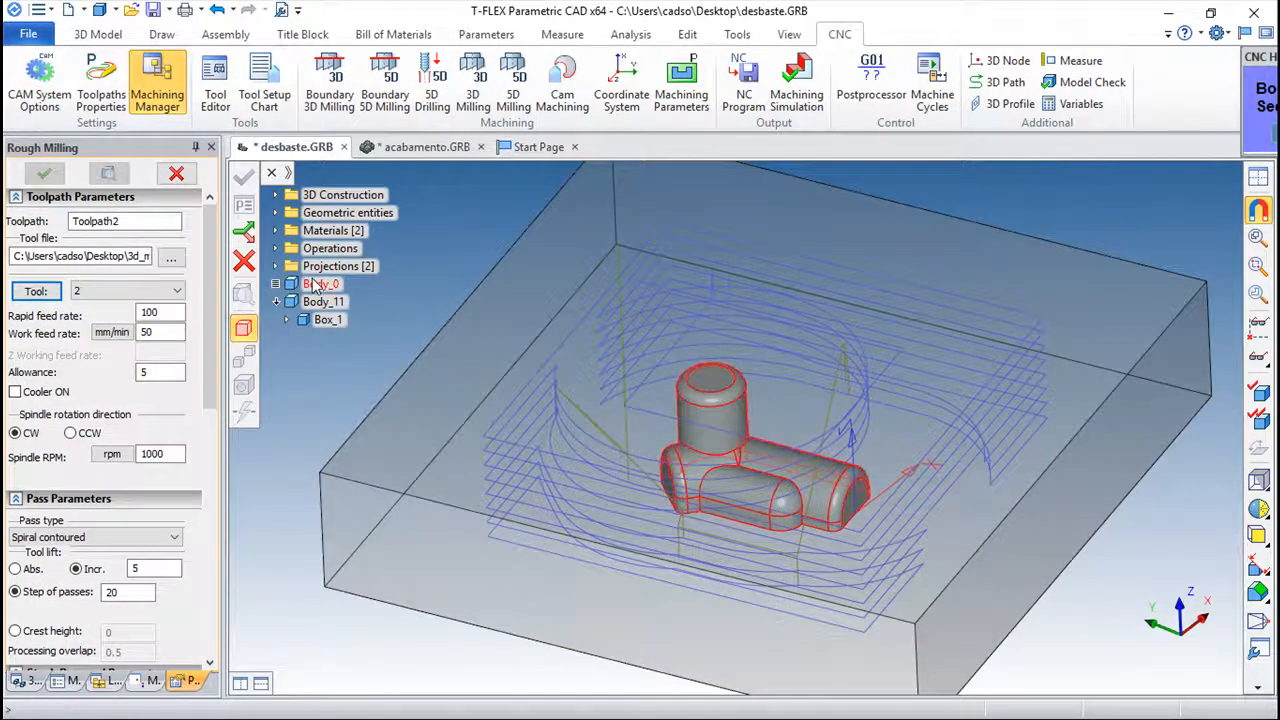
left_click(315, 287)
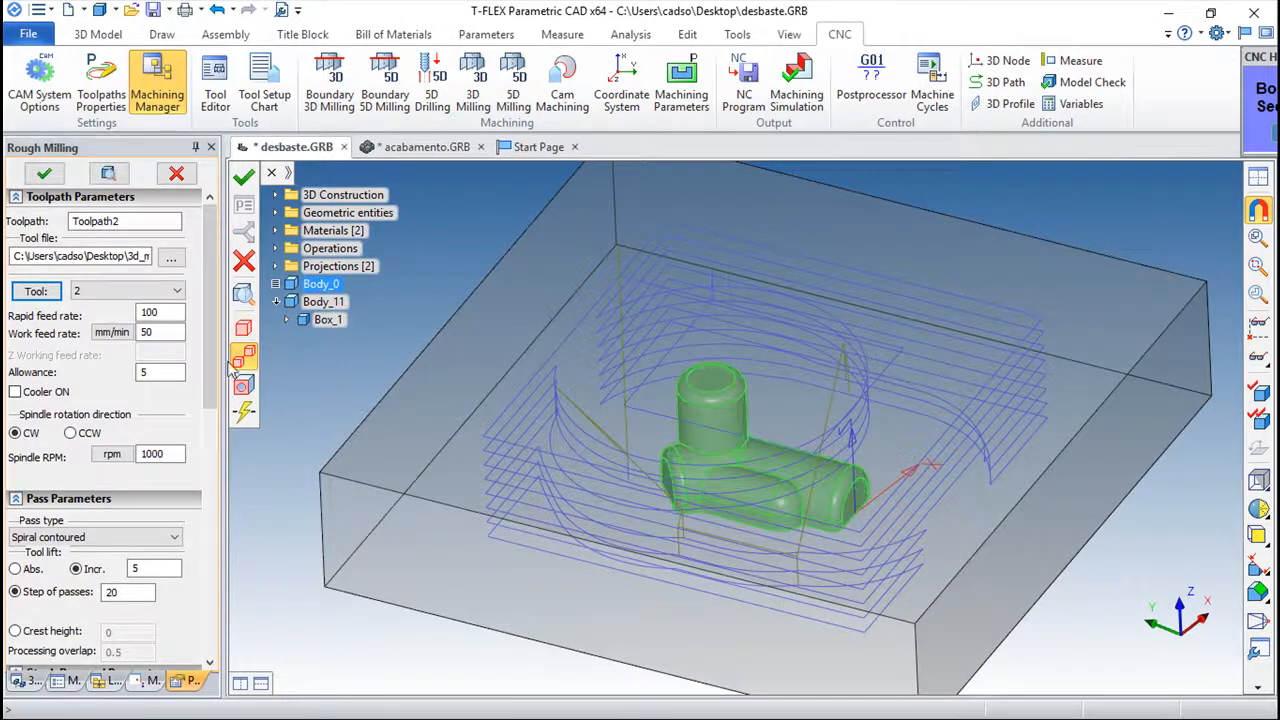
left_click(364, 528)
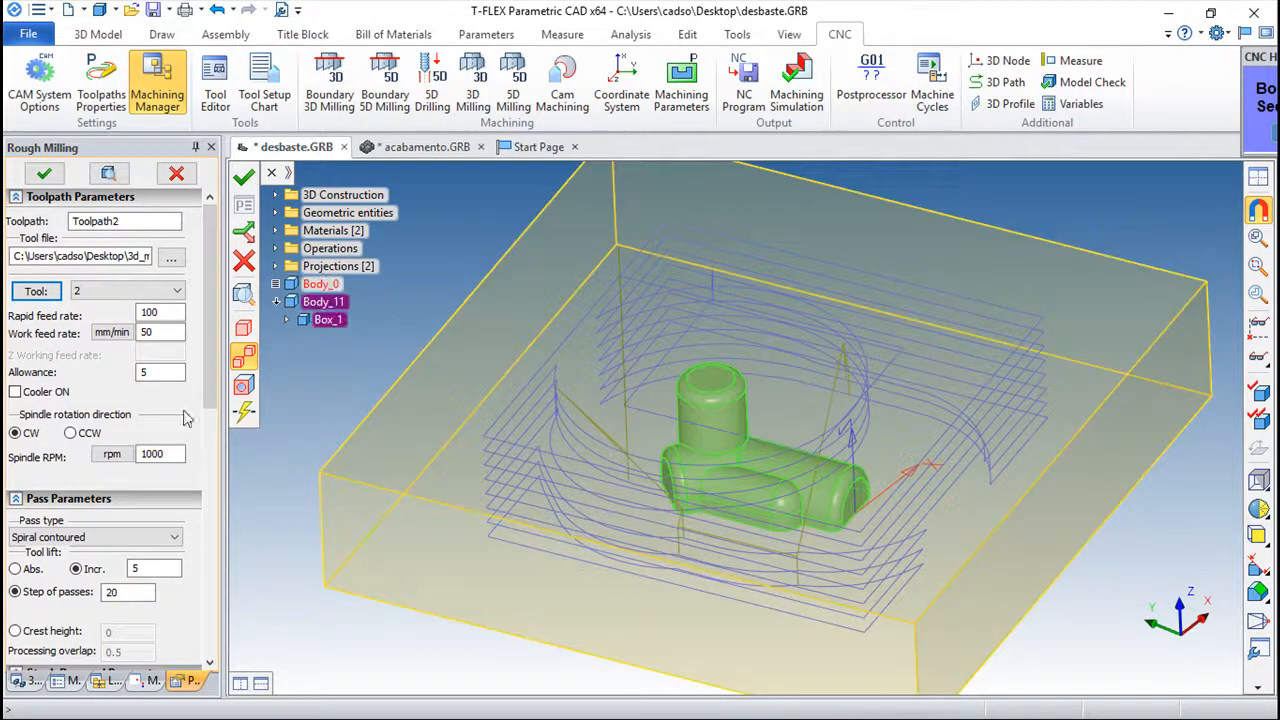
- Review the second toolpath's parameters and generate the toolpath
left_click_drag(213, 345, 265, 450)
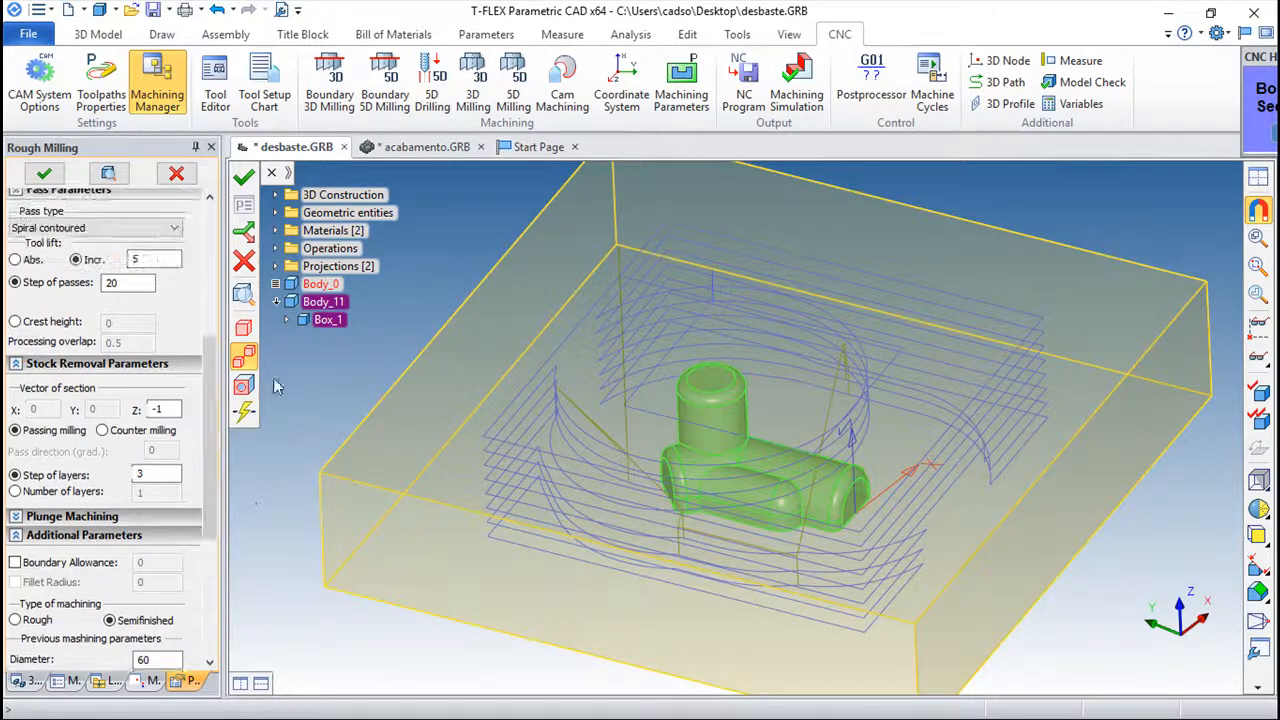
left_click(243, 176)
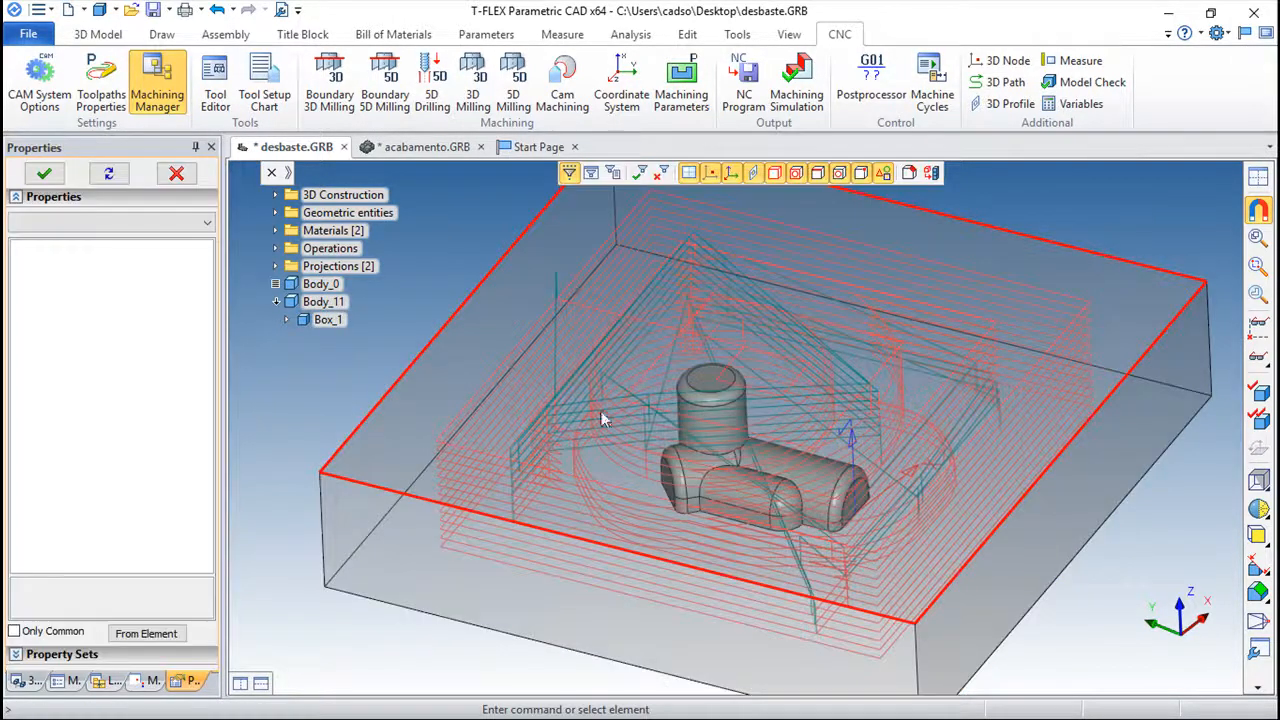
left_click_drag(684, 457, 503, 416)
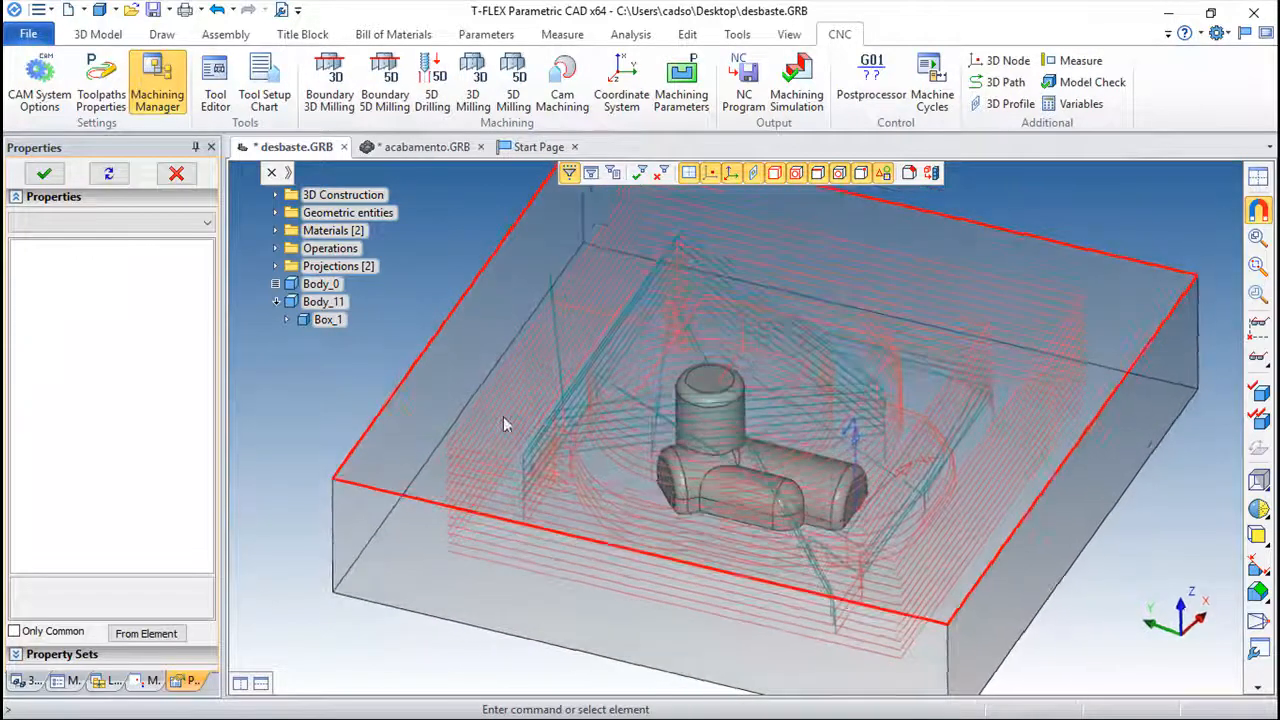
- Edit Toolpath2 to Semifinished machining with a previous machining diameter of 60 and 8 layers, and regenerate it
left_click(152, 681)
double_click(96, 201)
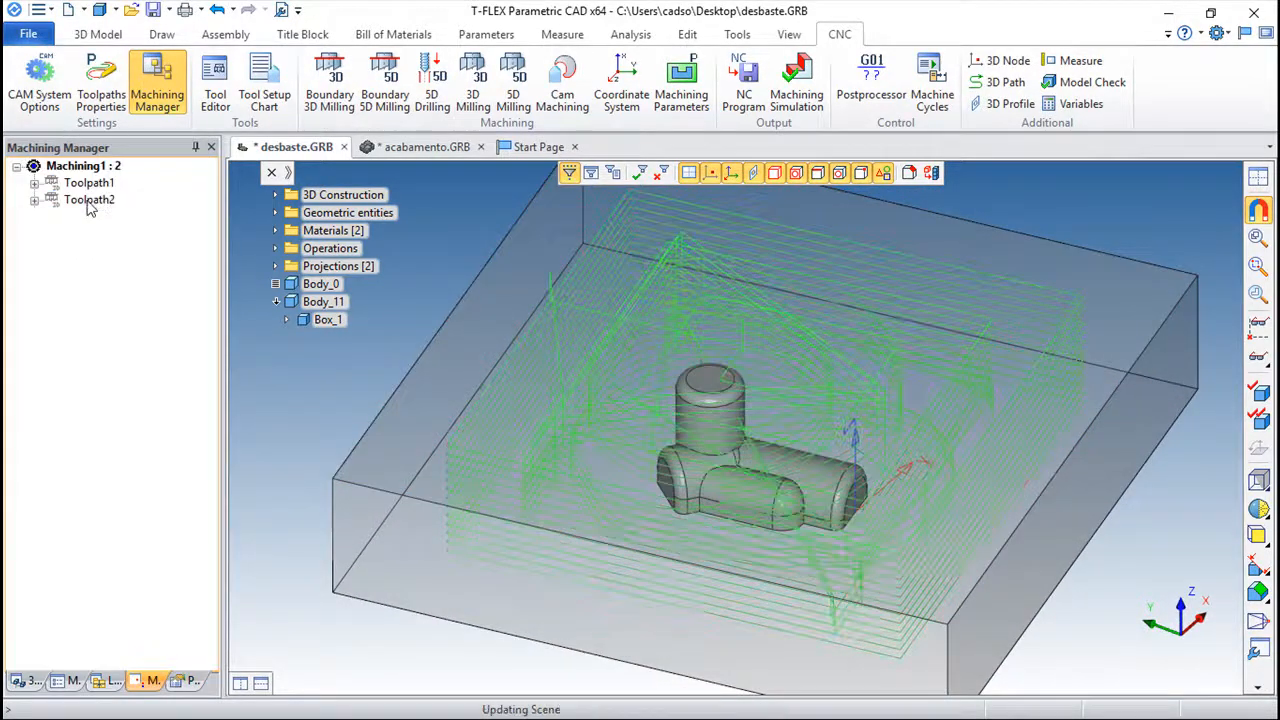
left_click_drag(214, 338, 219, 548)
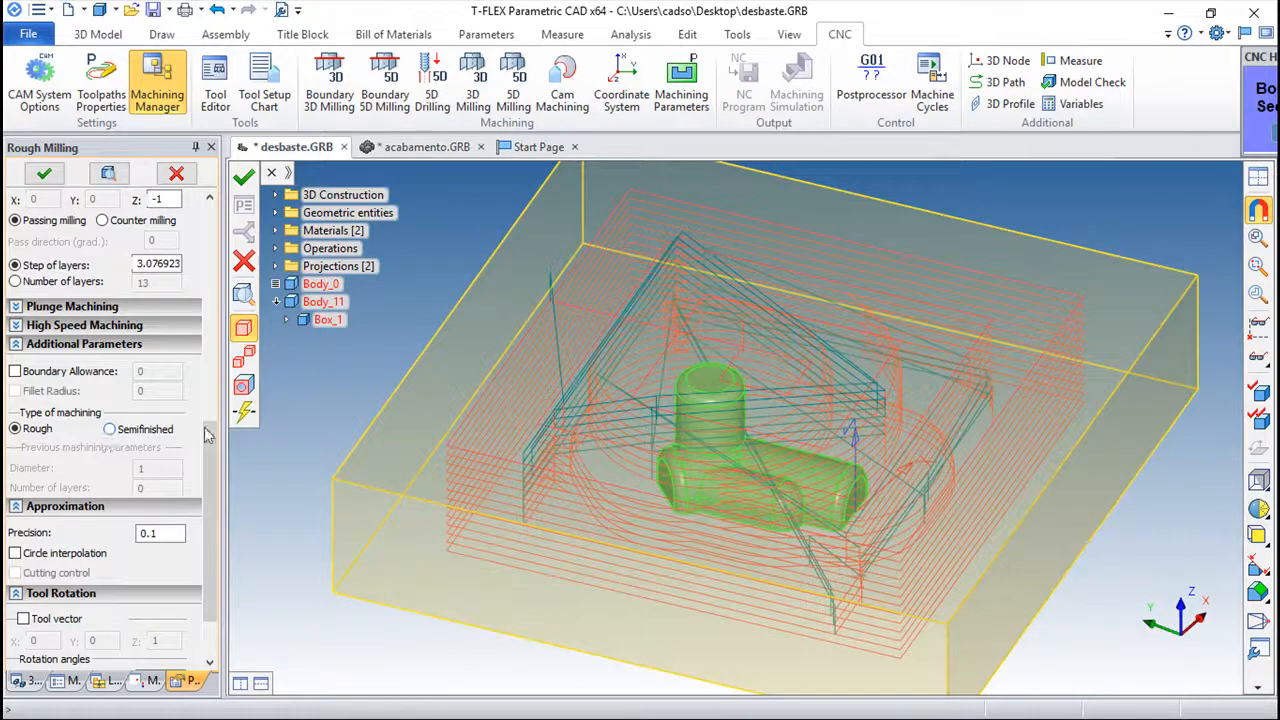
left_click(118, 432)
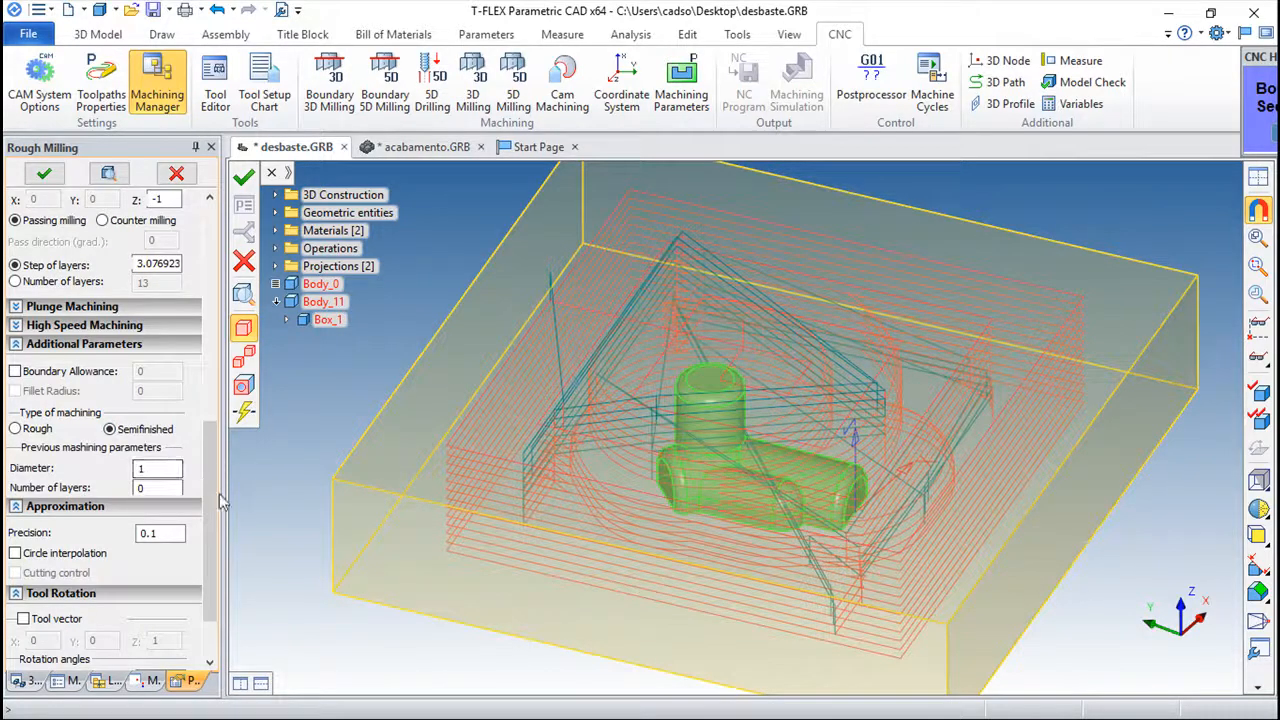
double_click(157, 464)
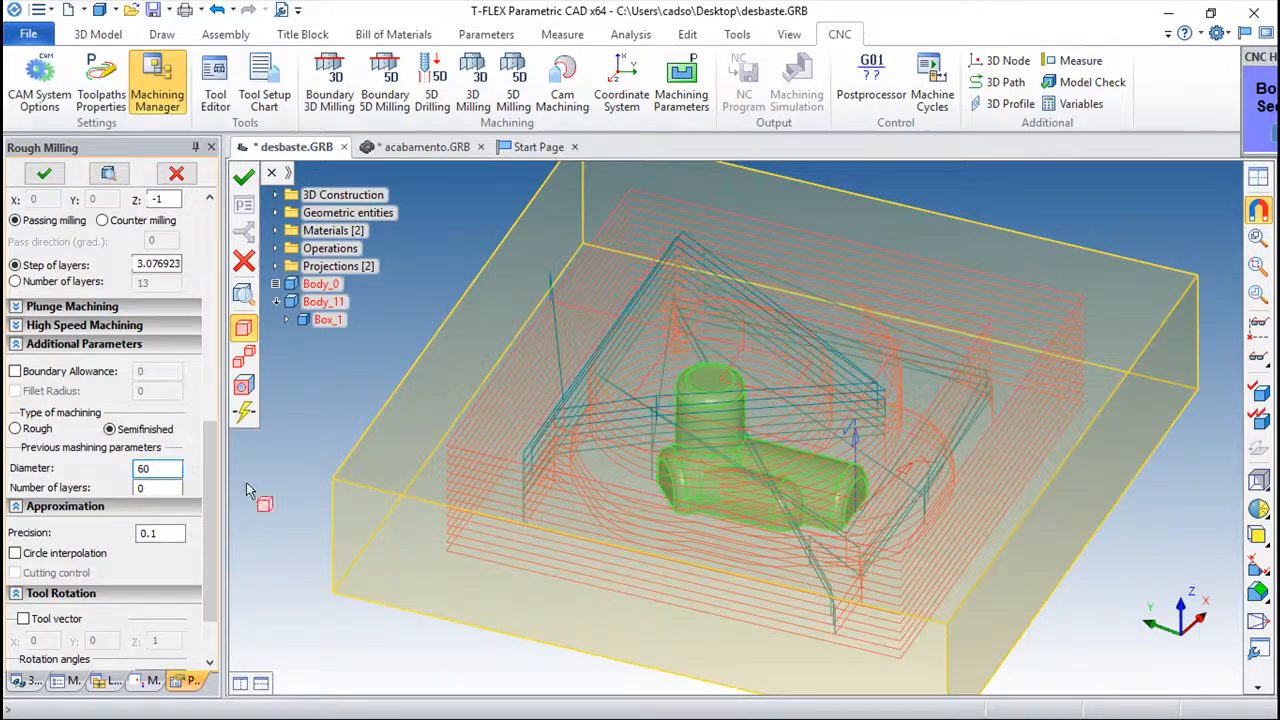
double_click(155, 487)
type("8")
left_click(243, 176)
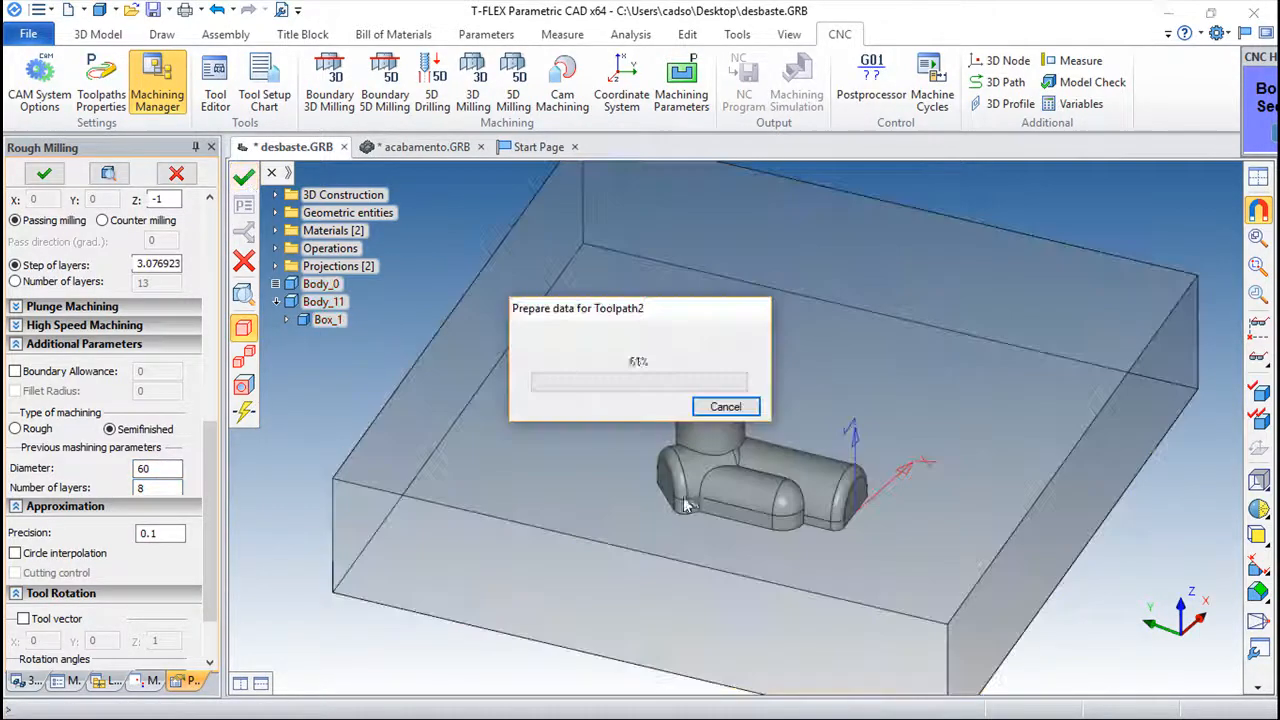
left_click_drag(667, 480, 400, 620)
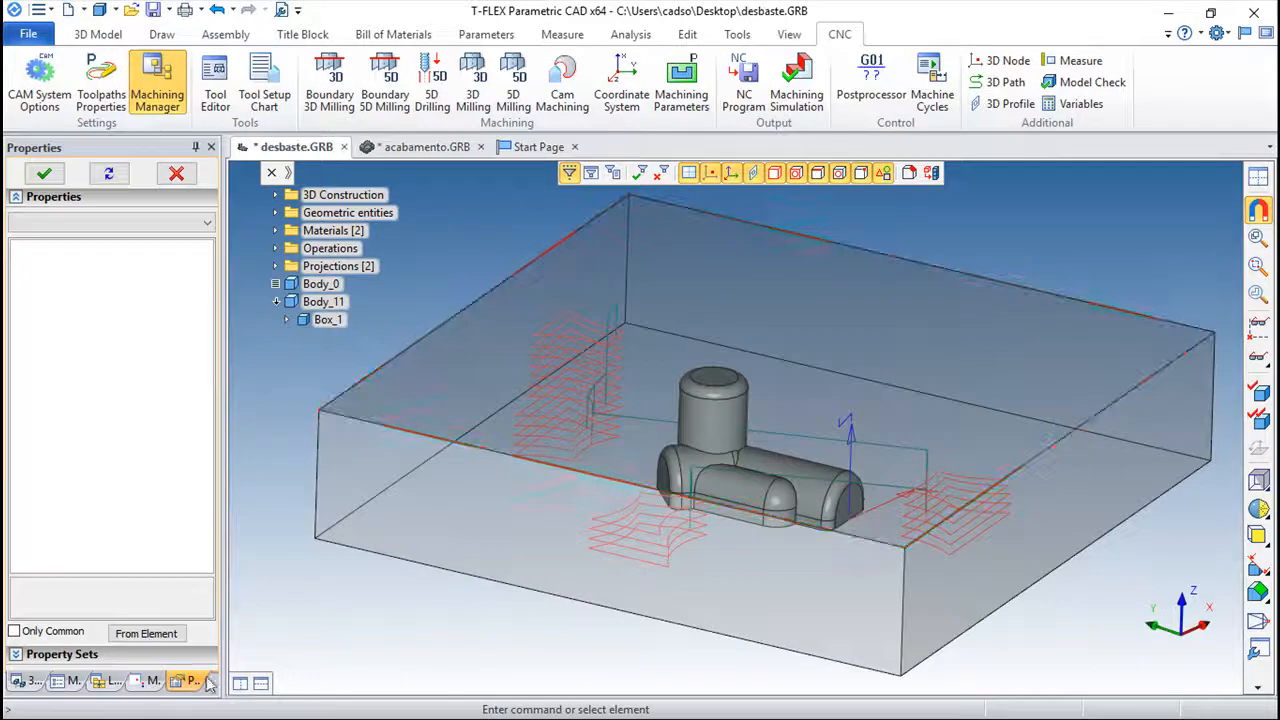
- Show Toolpath1 together with Toolpath2 and examine both toolpaths around the part from several angles
left_click(152, 680)
right_click(52, 184)
left_click(95, 186)
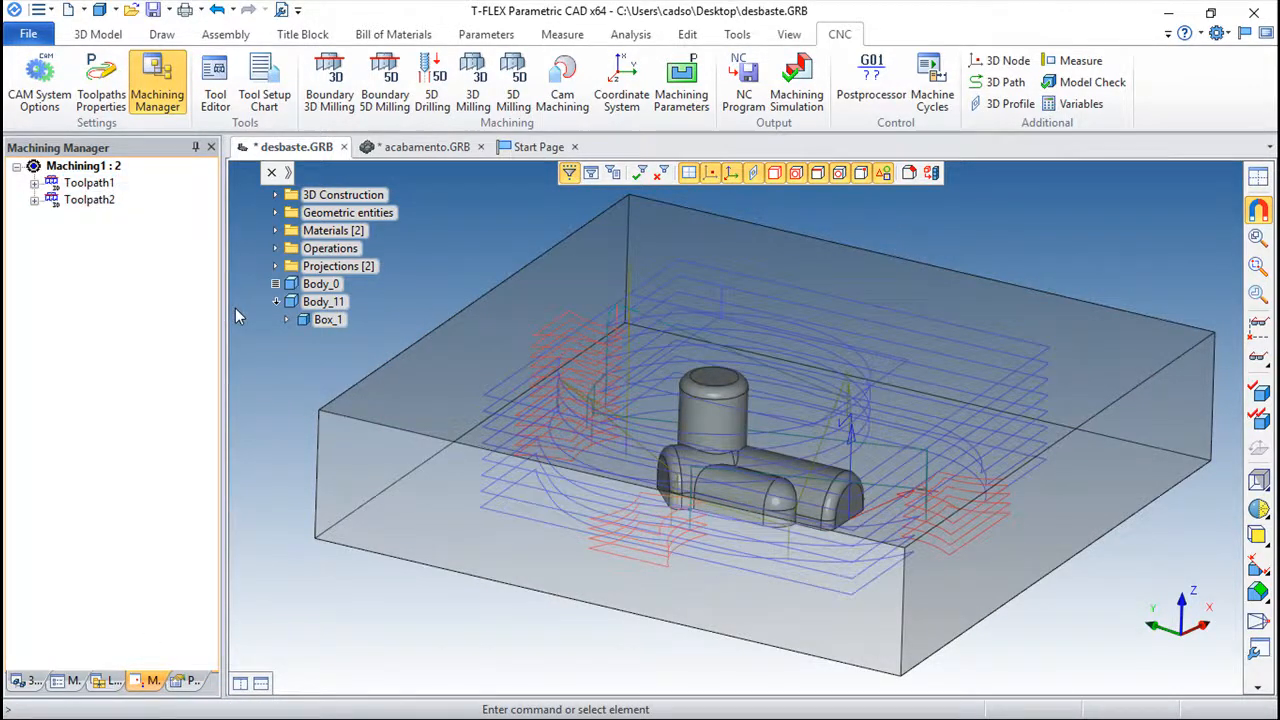
left_click_drag(660, 571, 685, 600)
left_click_drag(694, 496, 816, 331)
left_click_drag(732, 550, 511, 517)
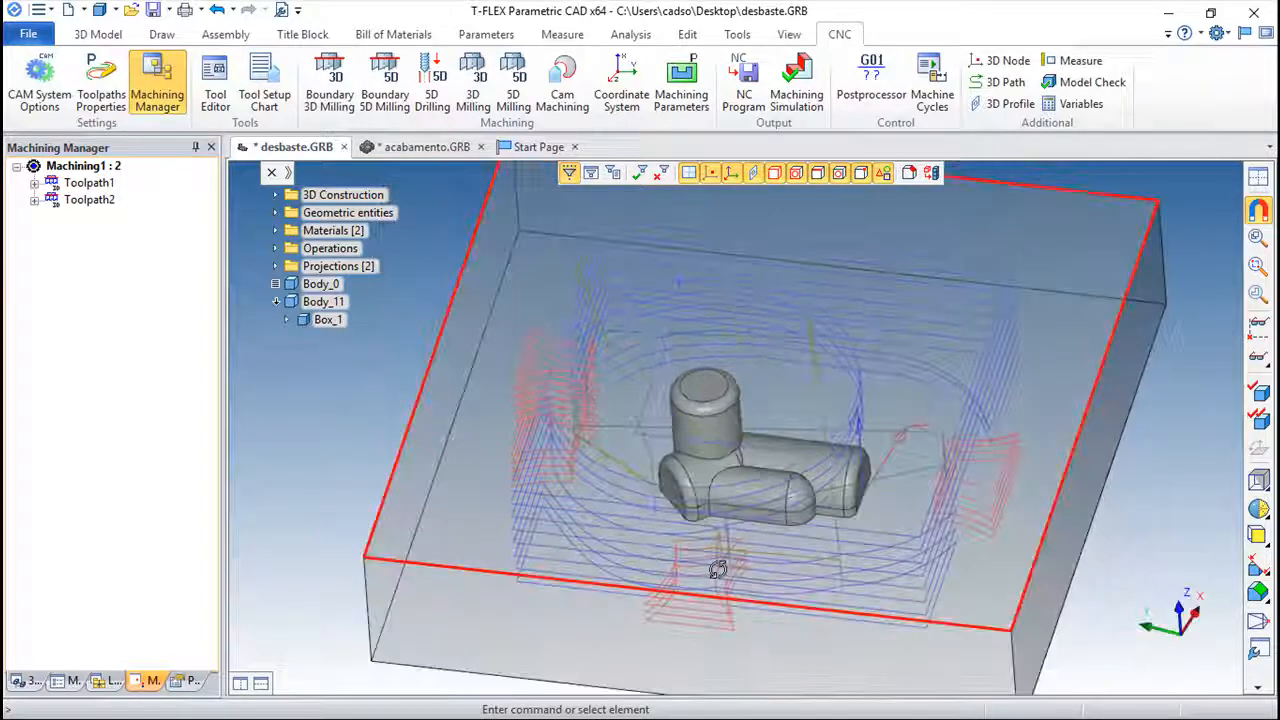
left_click_drag(749, 583, 631, 530)
left_click_drag(745, 527, 719, 463)
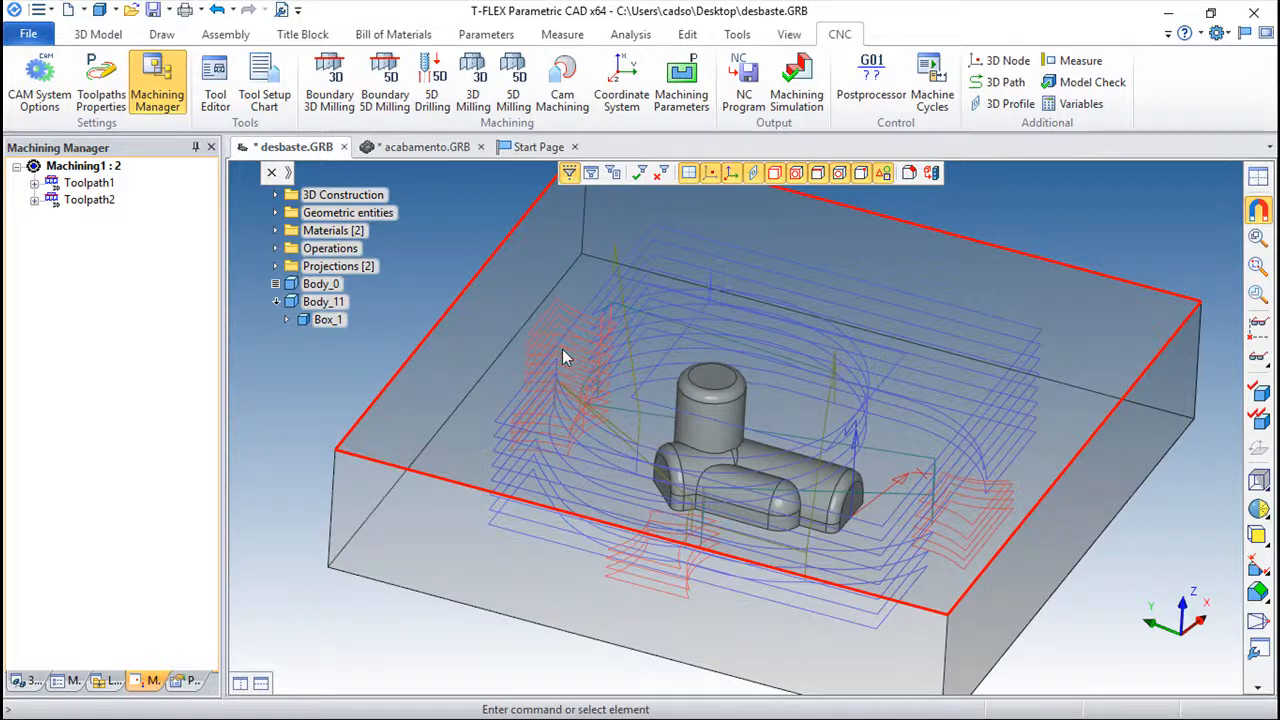
left_click_drag(559, 317, 561, 445)
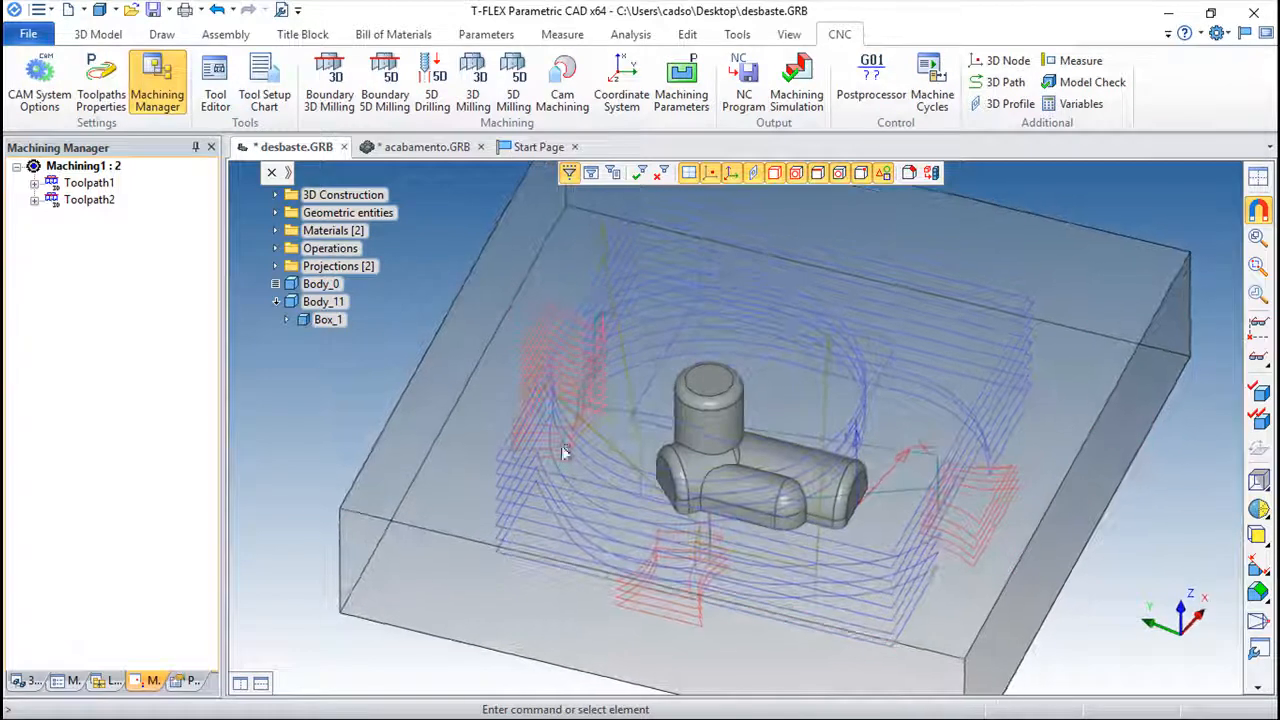
- Start a third rough milling toolpath with Body_0 as the part and the box Body_11 as the stock
left_click(89, 199)
left_click(330, 82)
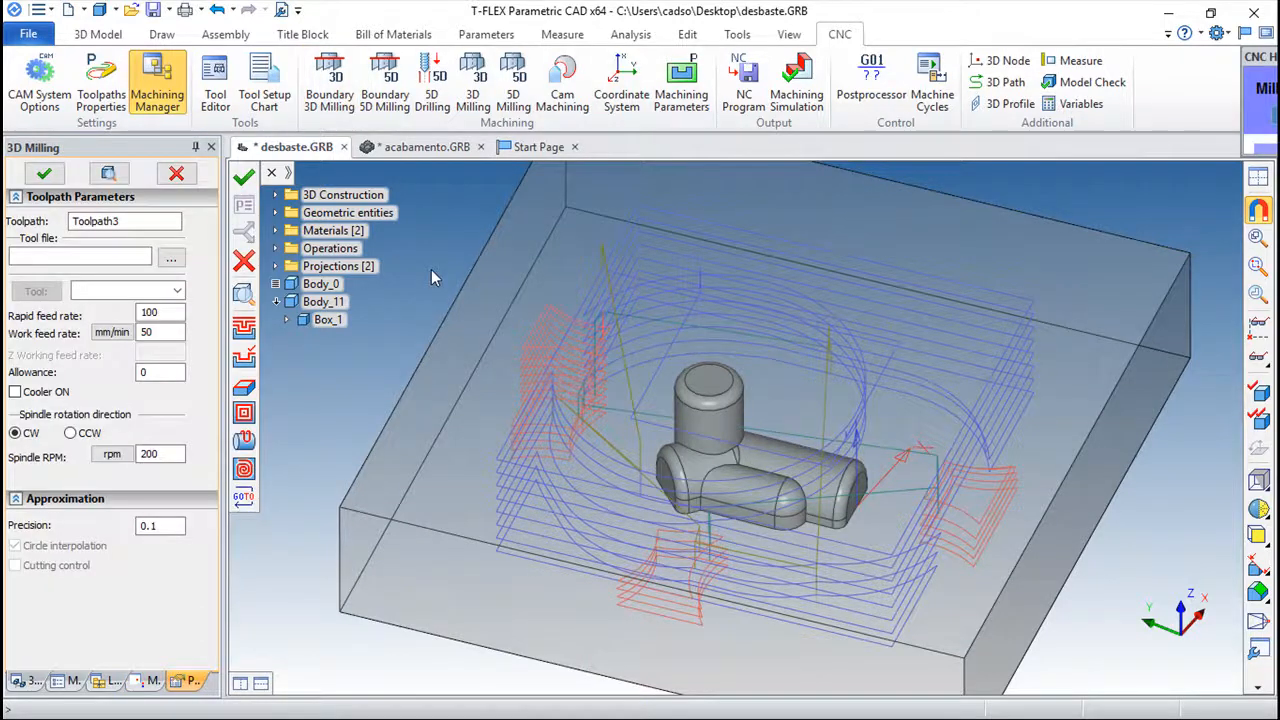
left_click(243, 328)
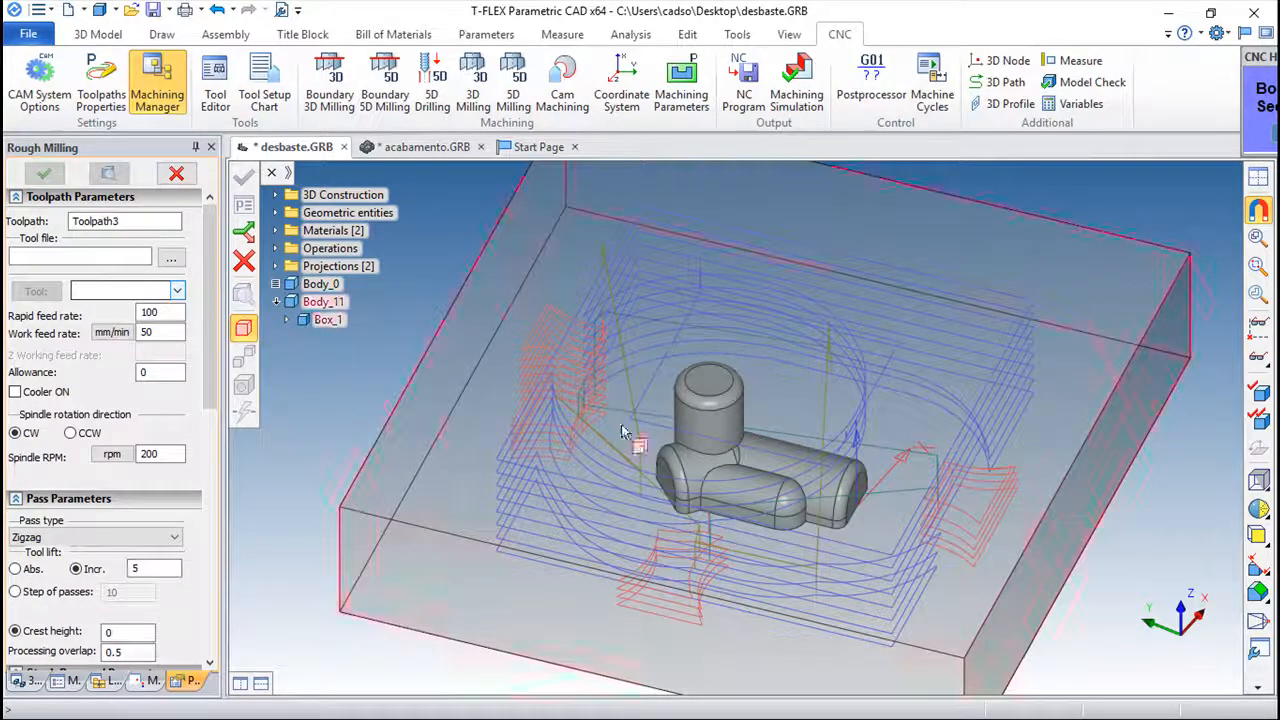
left_click(328, 288)
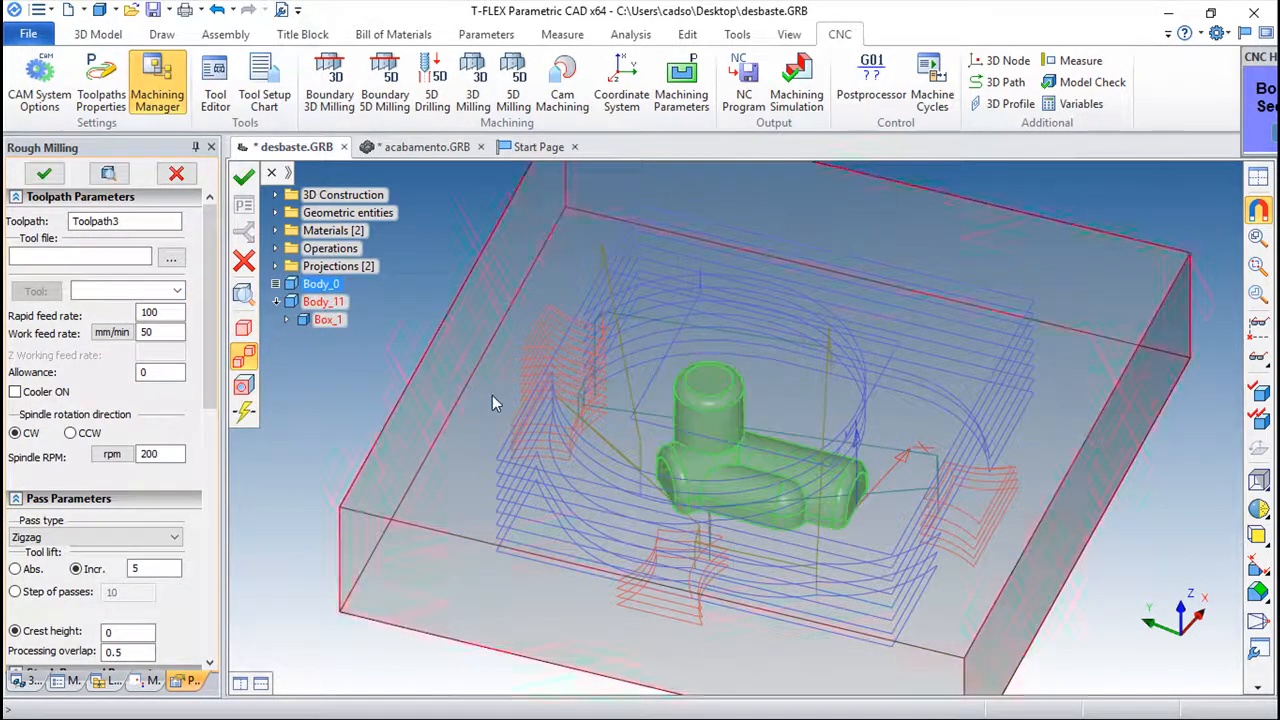
left_click(393, 540)
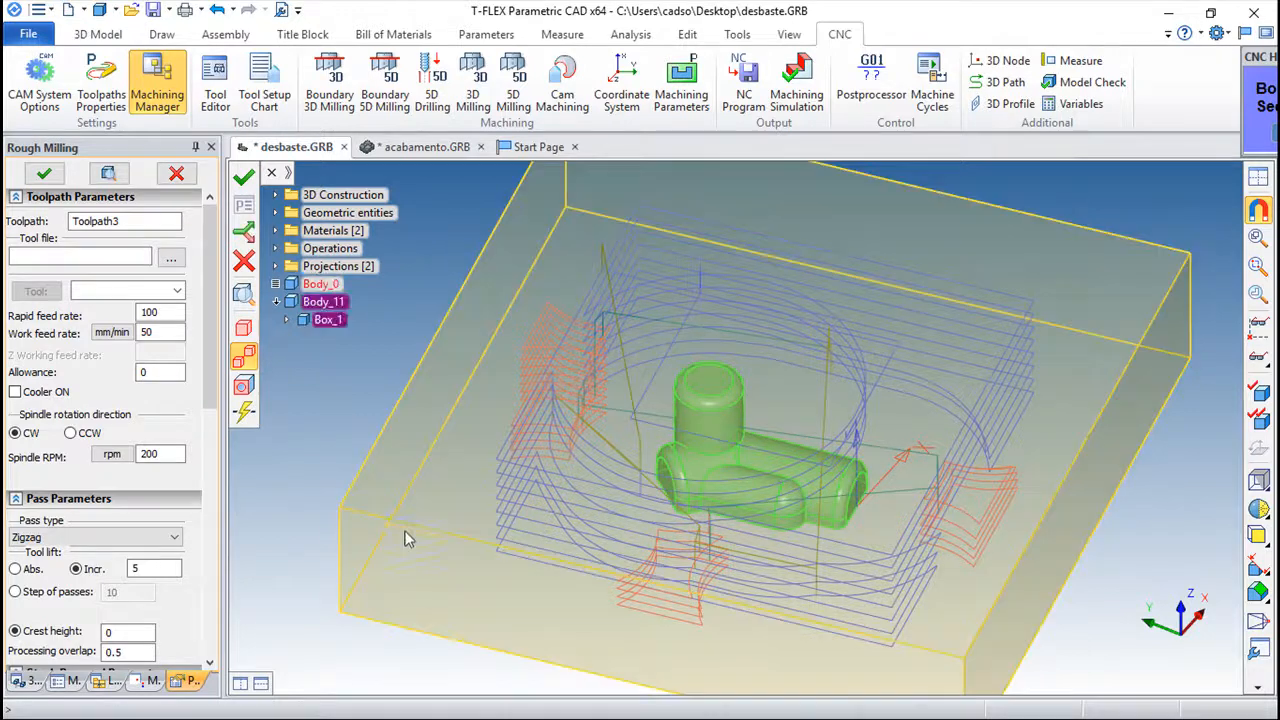
- Load the tool file 3d_milling.too for the third toolpath and choose tool 2
left_click(171, 258)
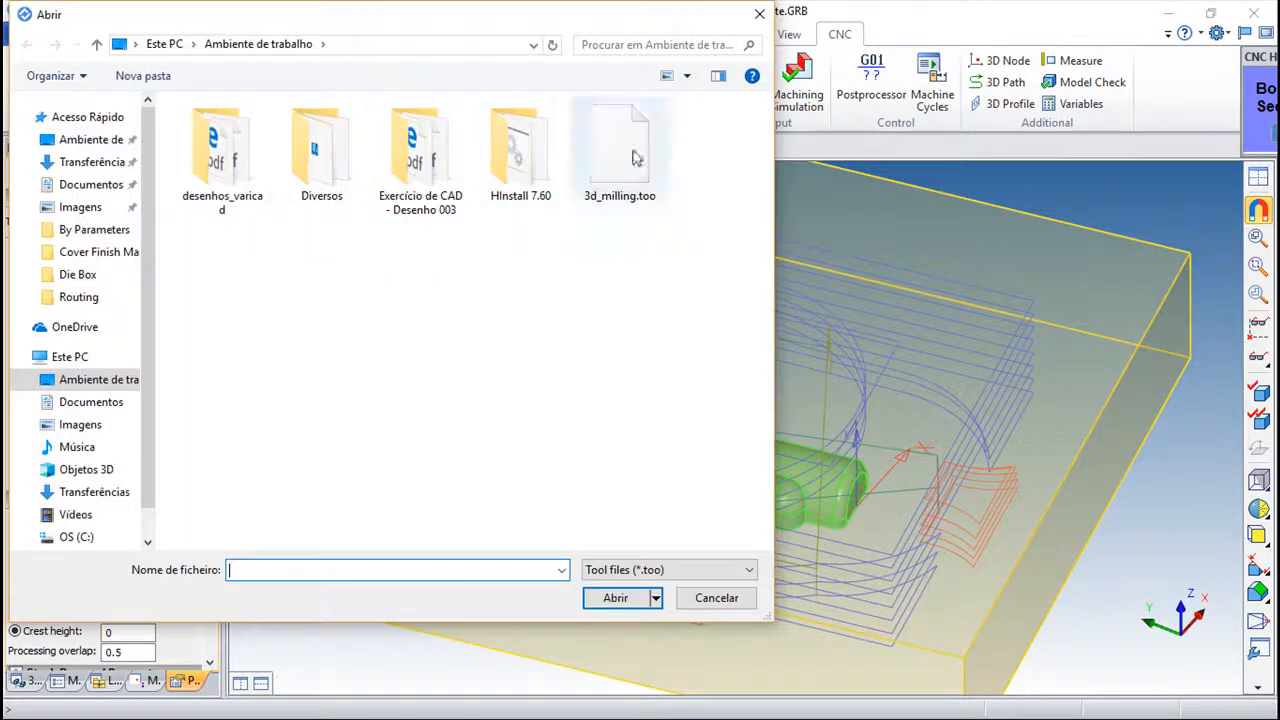
left_click(610, 150)
left_click(612, 597)
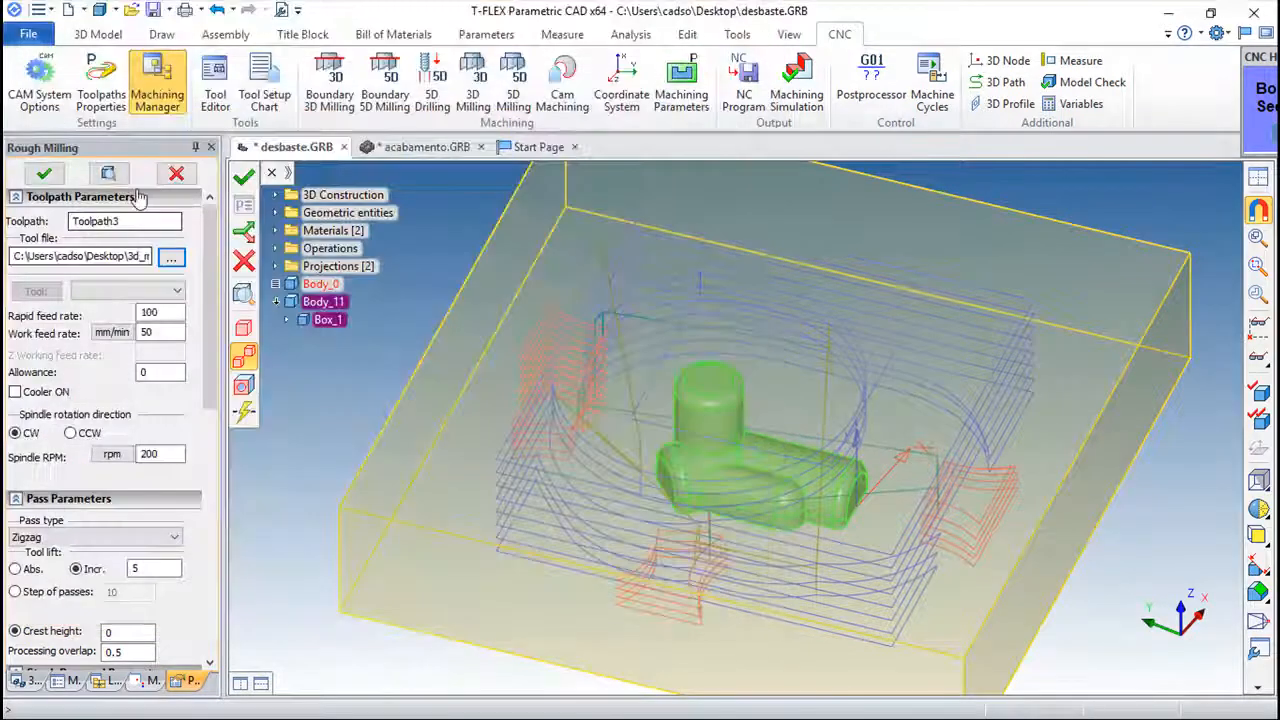
left_click(178, 293)
left_click(92, 320)
- Set the third toolpath's allowance to 0.5 and use Zigzag passes with a step of passes of 20
scroll(160, 312, "down", 3)
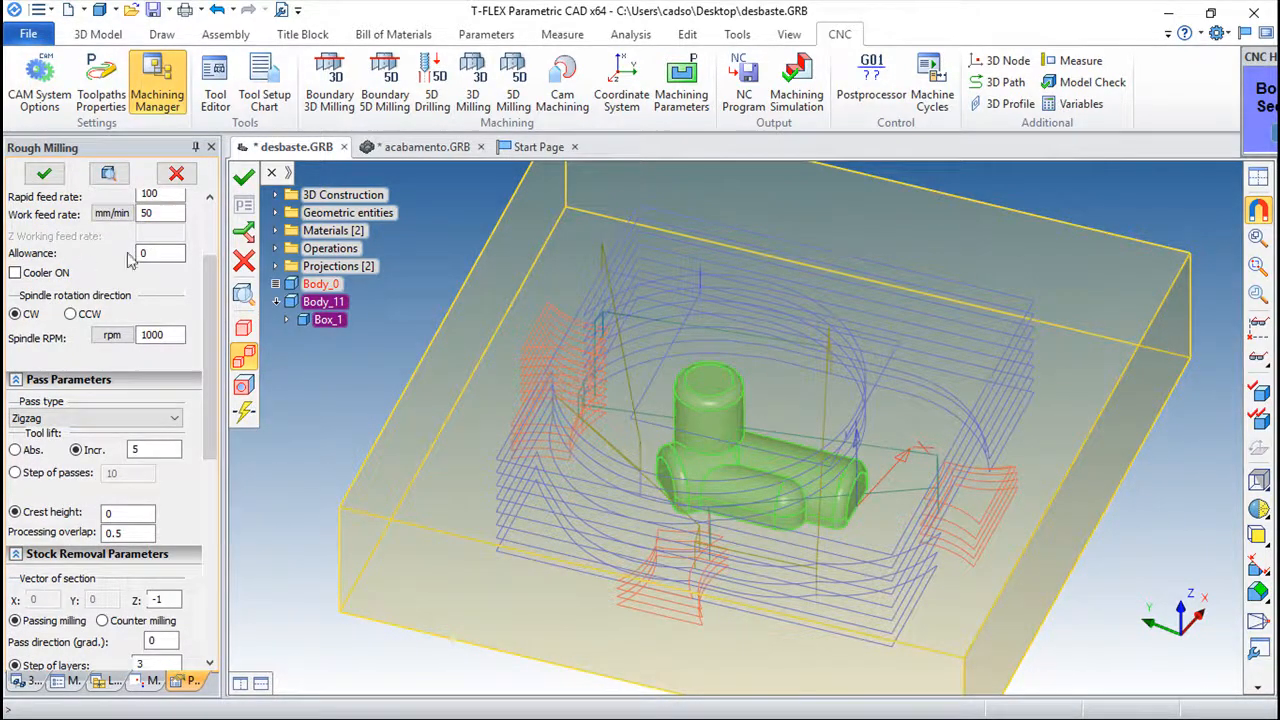
double_click(151, 252)
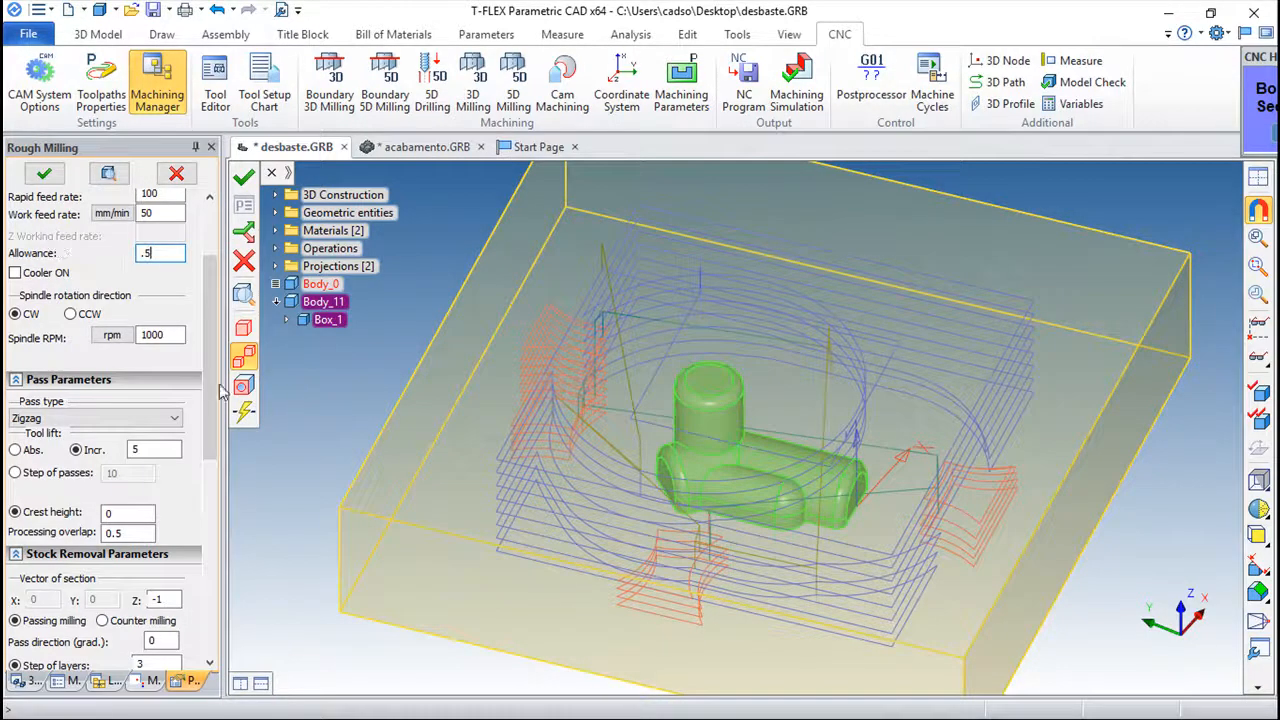
scroll(209, 390, "down", 3)
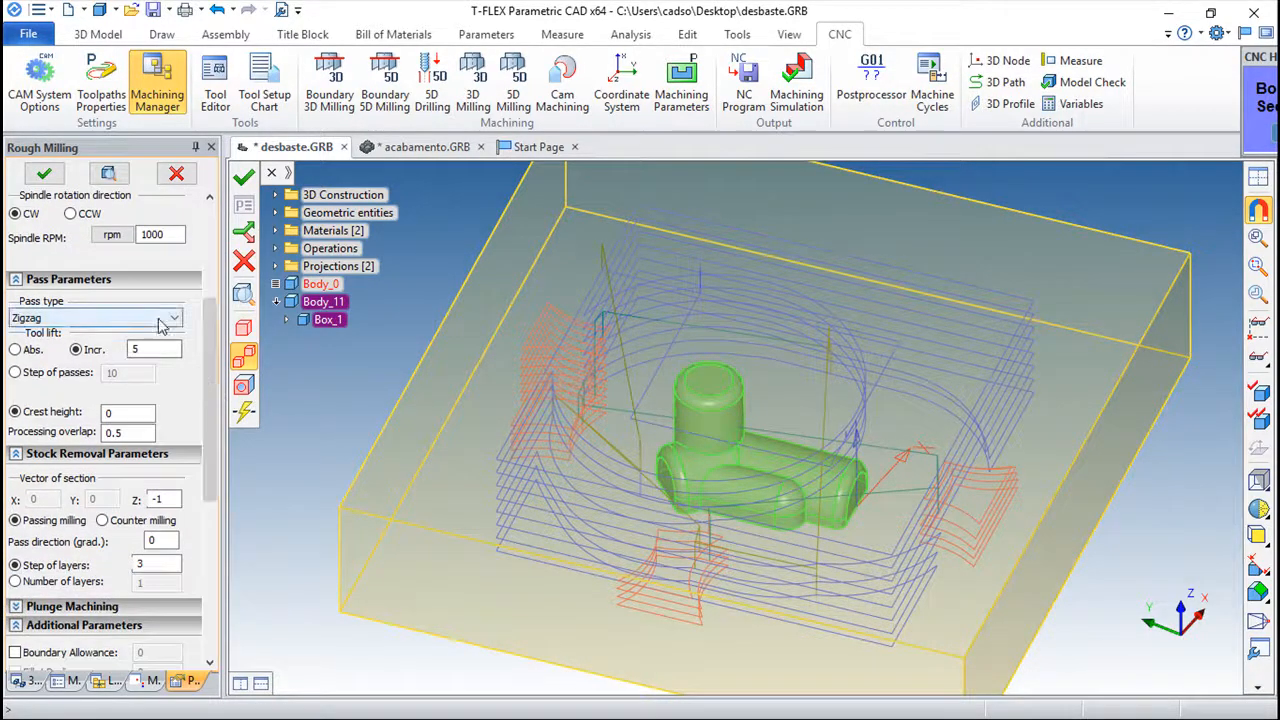
left_click(175, 318)
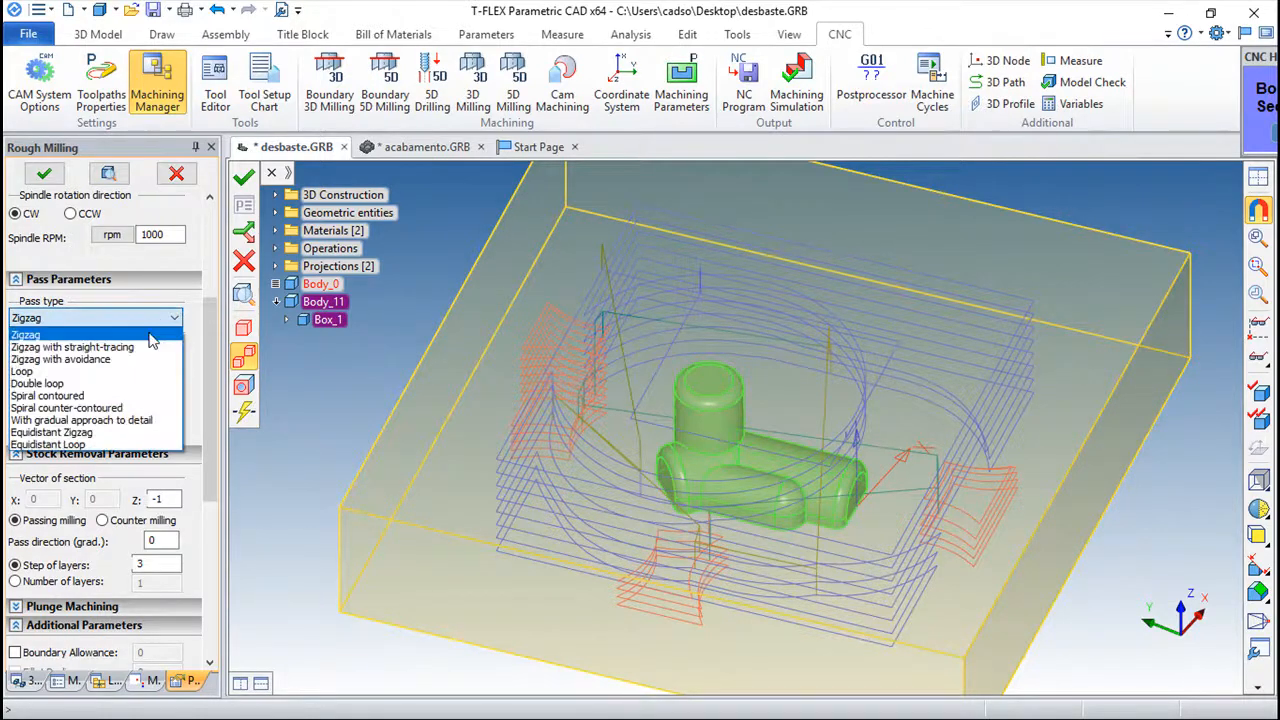
left_click(64, 334)
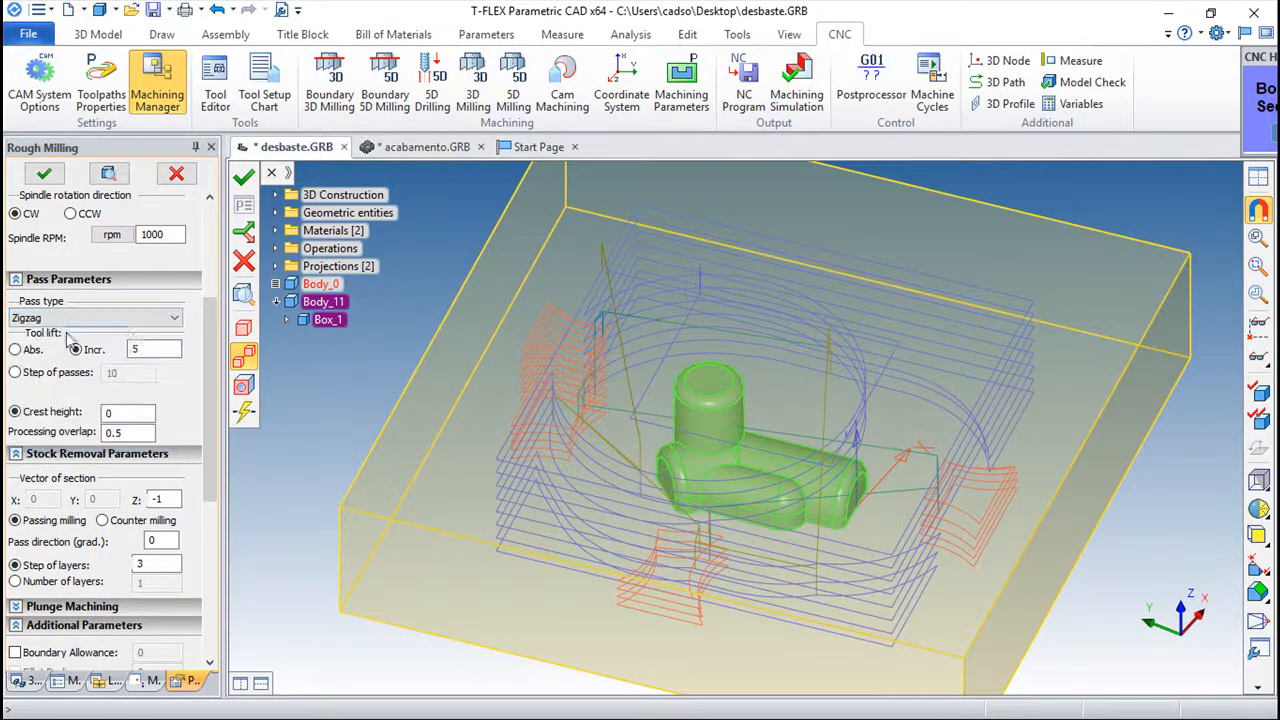
left_click(15, 372)
double_click(139, 373)
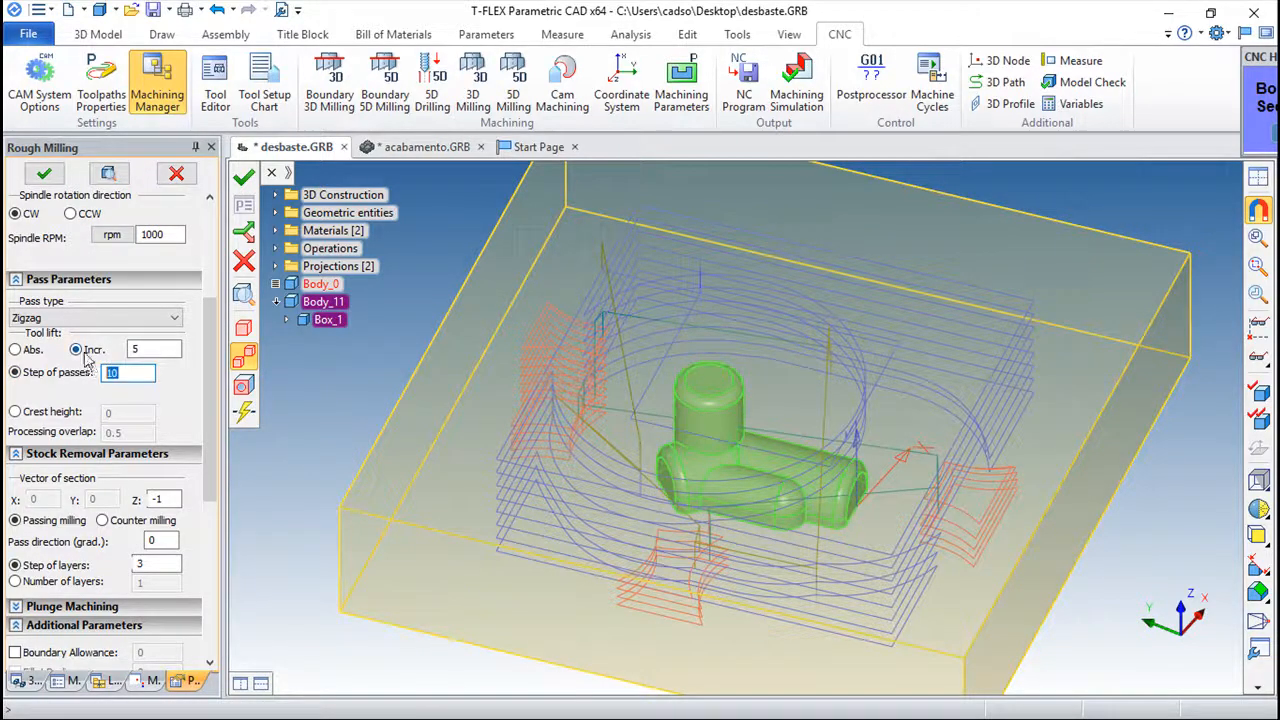
- Turn on plunge machining with a step of 5 for the third toolpath and generate it
left_click_drag(220, 405, 222, 497)
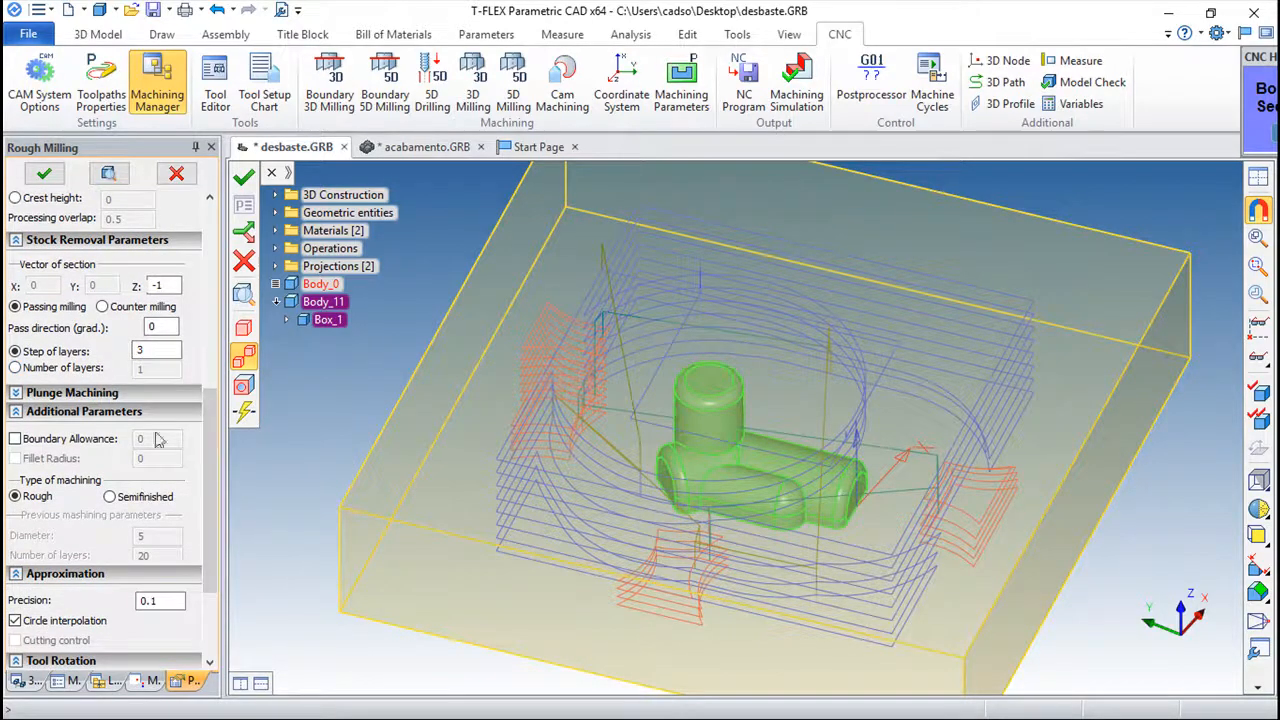
left_click(16, 393)
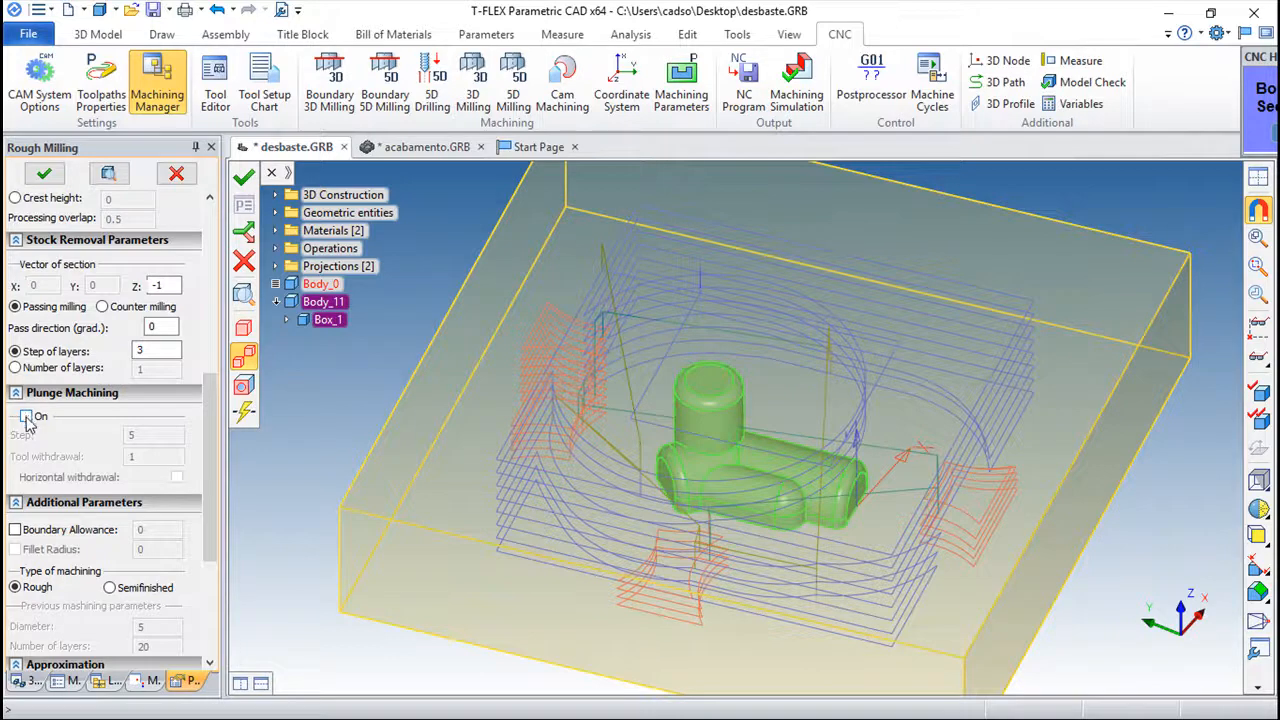
left_click(26, 417)
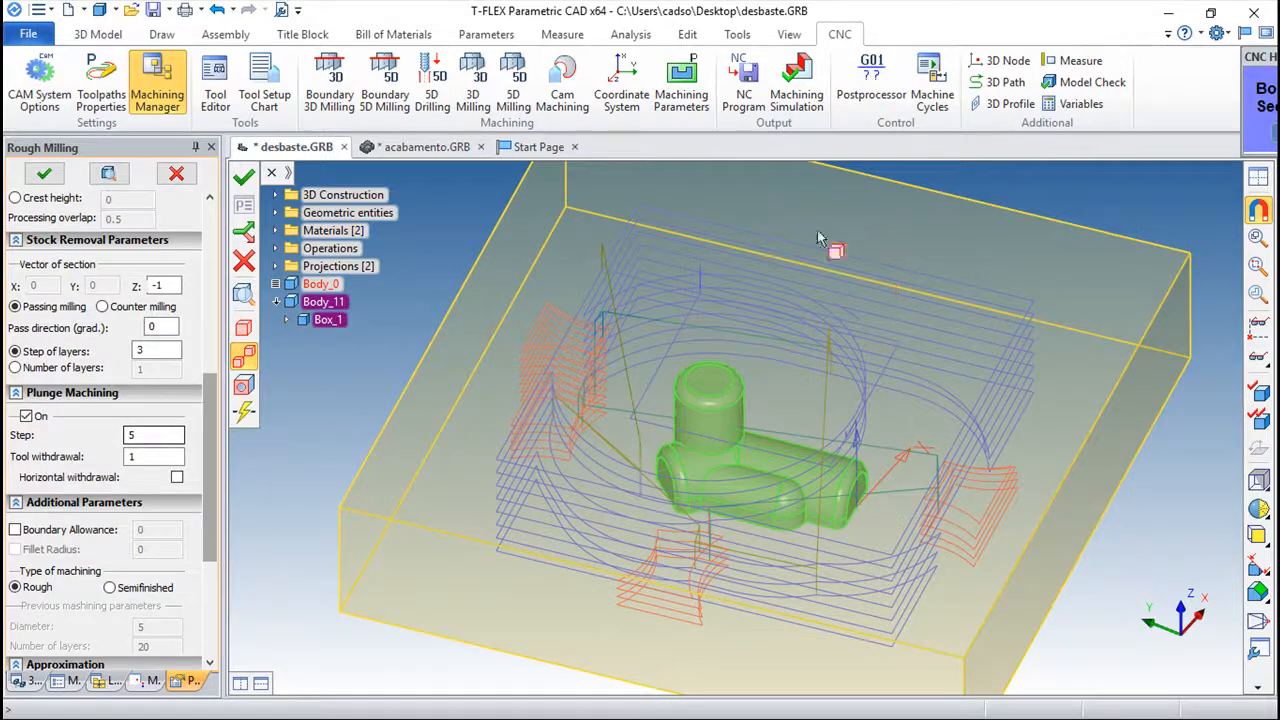
double_click(143, 435)
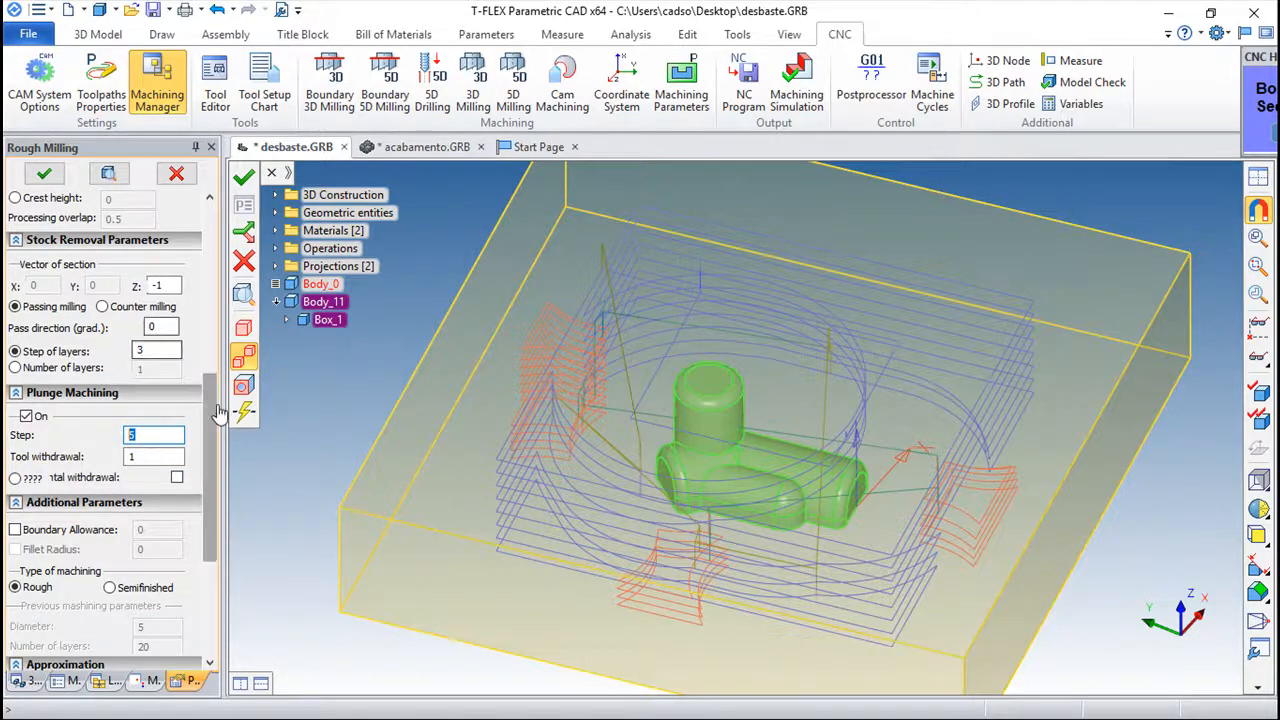
left_click_drag(213, 397, 229, 210)
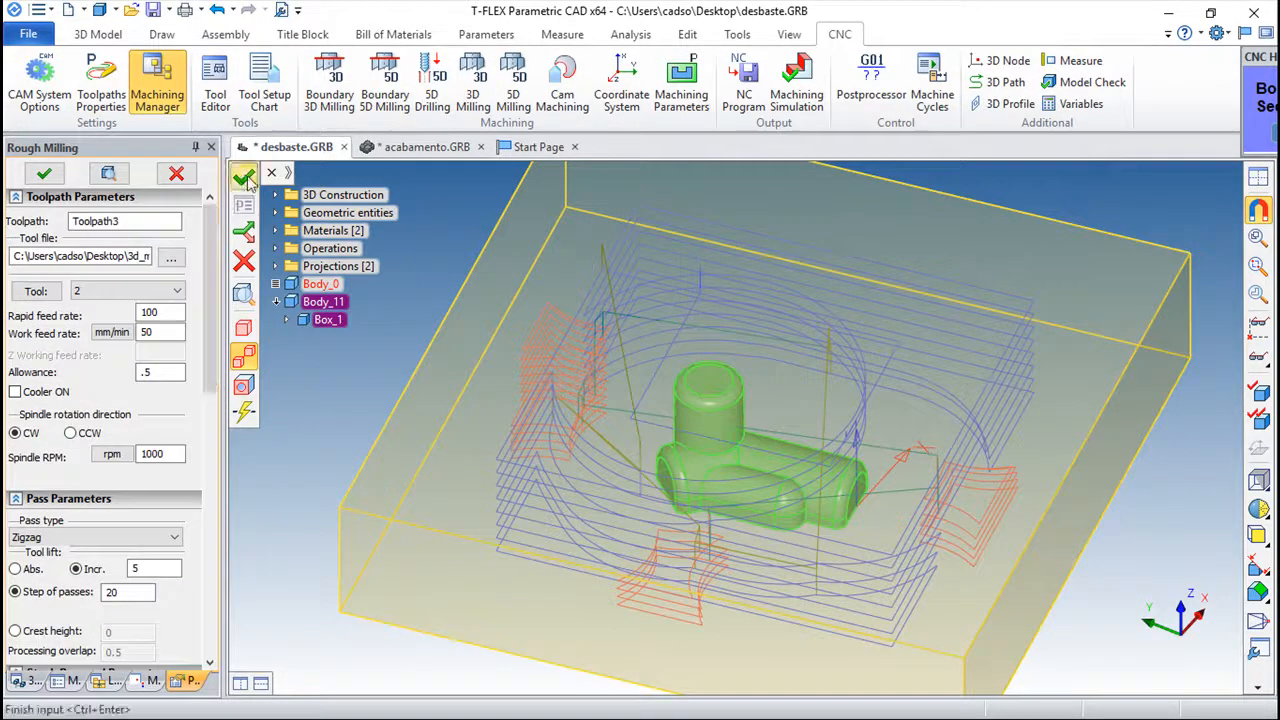
left_click(245, 177)
right_click_drag(855, 425, 755, 568)
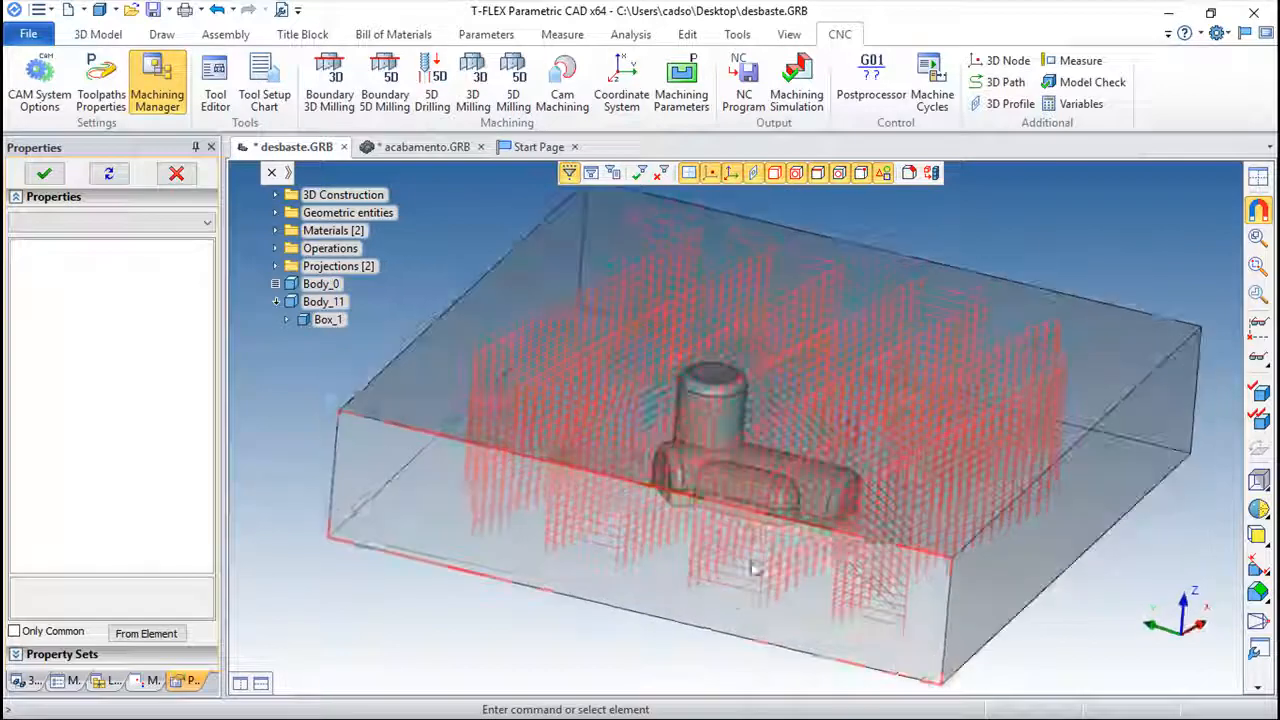
scroll(880, 554, "up", 4)
scroll(880, 554, "down", 3)
right_click_drag(603, 515, 612, 558)
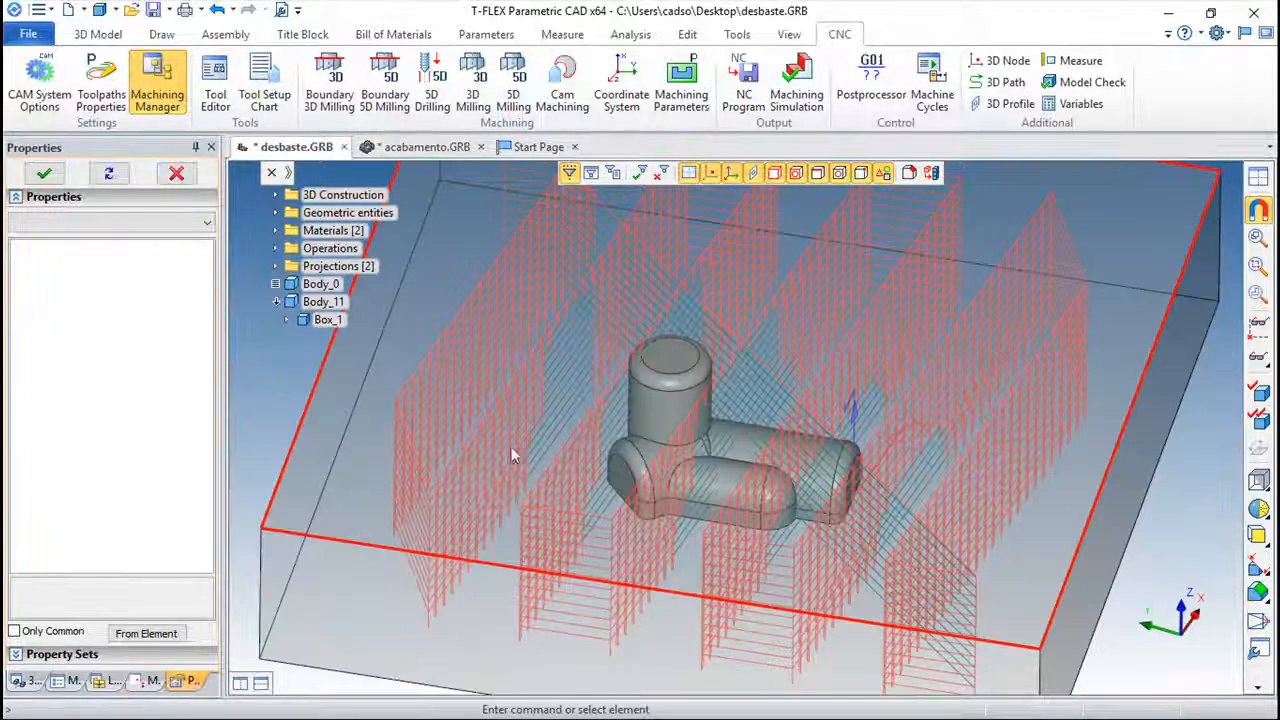
- Reopen the third toolpath for editing and set its pass type to Spiral contoured
left_click(148, 682)
left_click(86, 219)
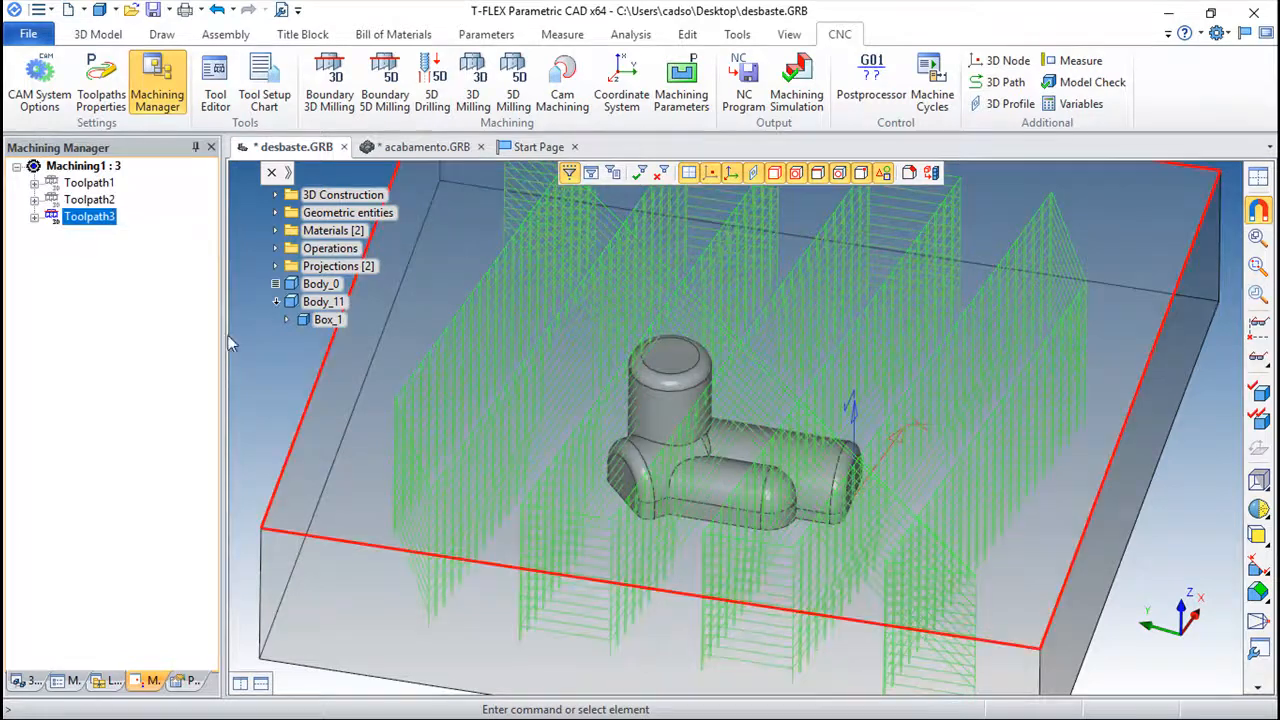
double_click(86, 218)
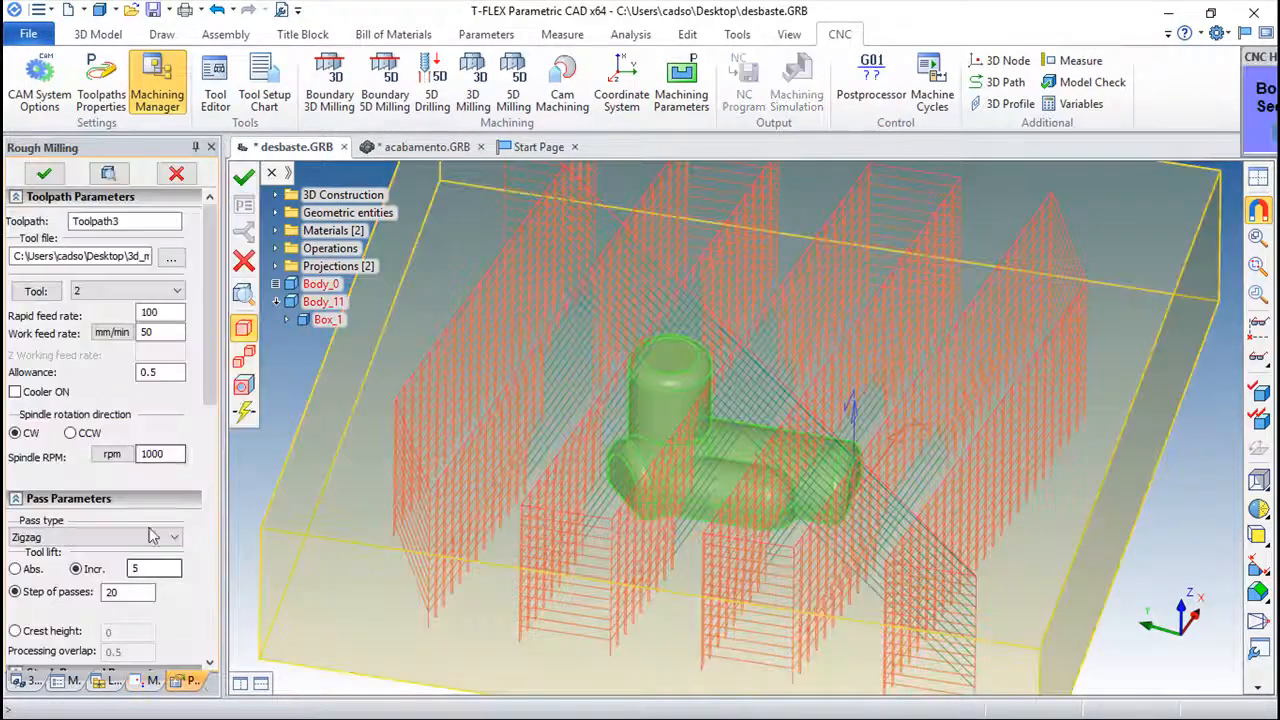
scroll(210, 375, "down", 5)
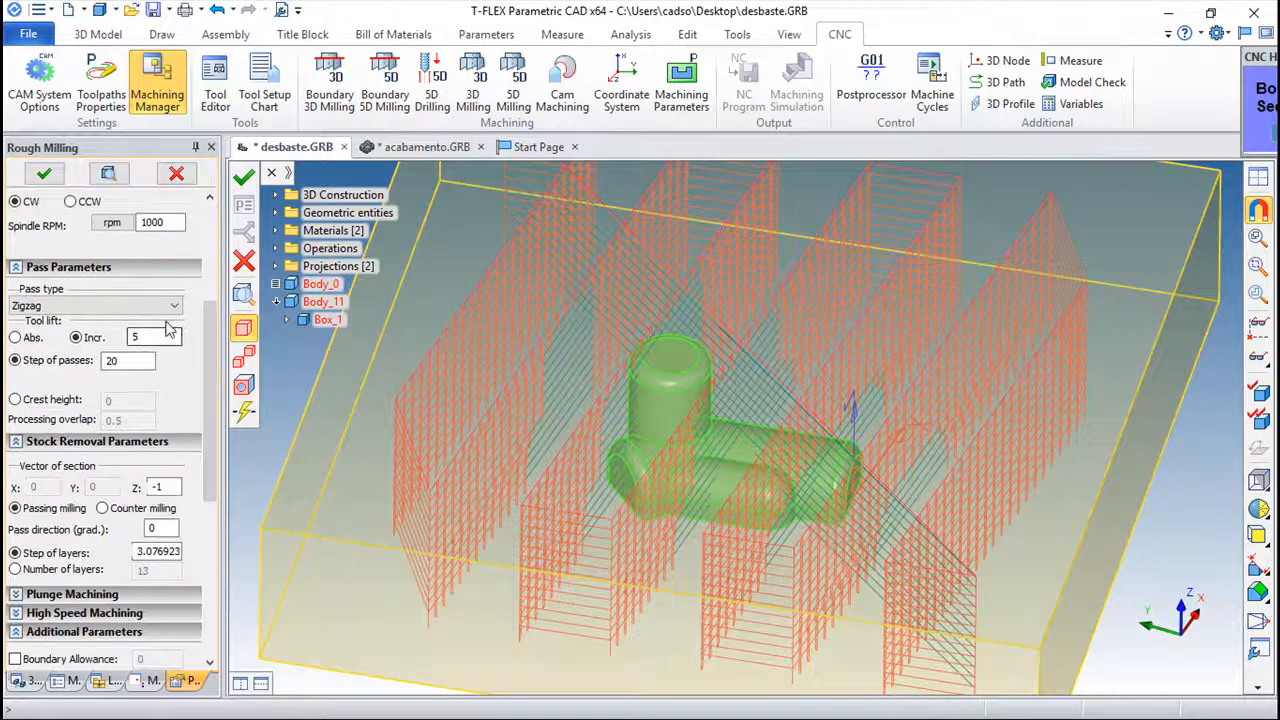
left_click(100, 305)
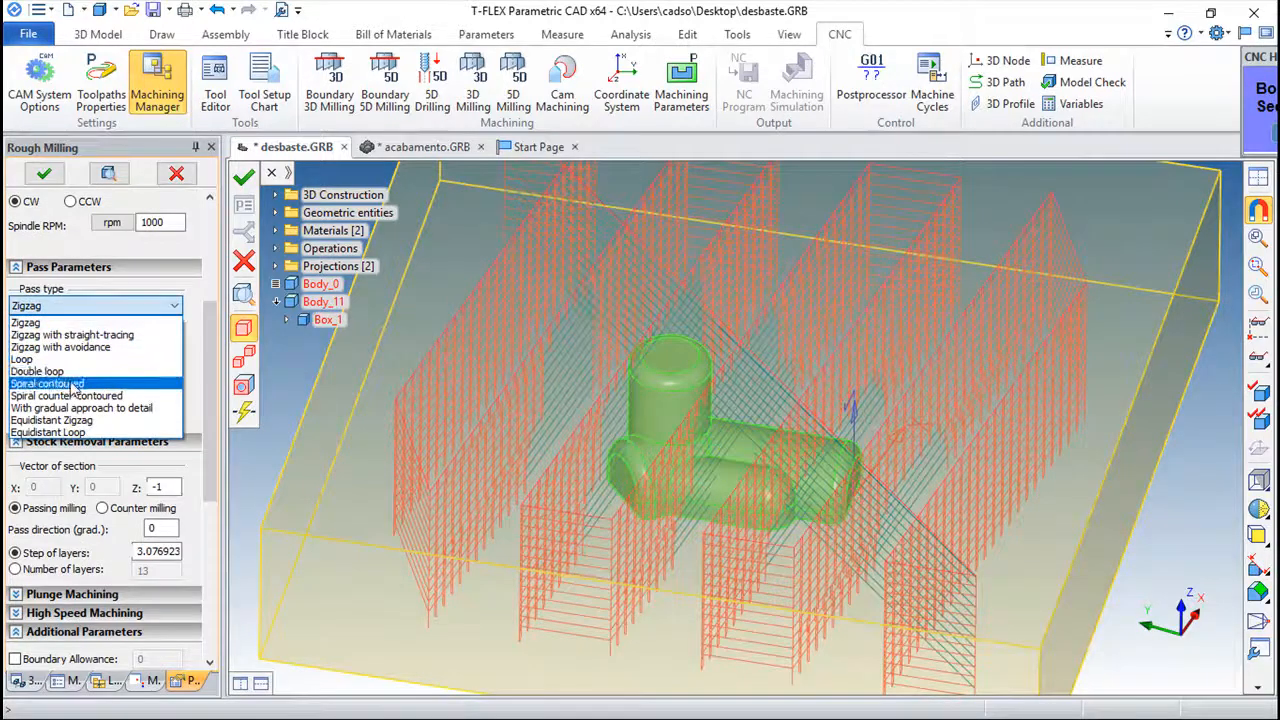
left_click(72, 384)
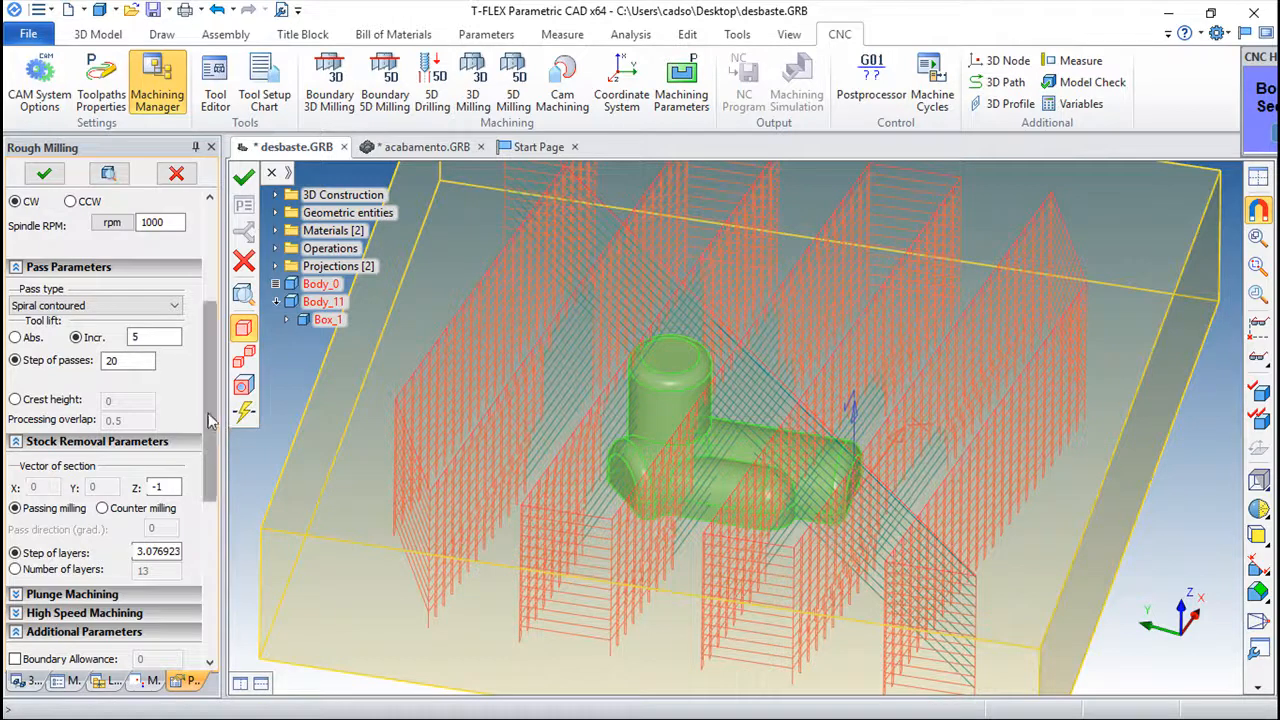
- Set the third toolpath's stock removal to 8 layers and regenerate the toolpath
scroll(210, 420, "down", 4)
scroll(183, 455, "up", 2)
scroll(185, 448, "up", 1)
scroll(185, 445, "down", 7)
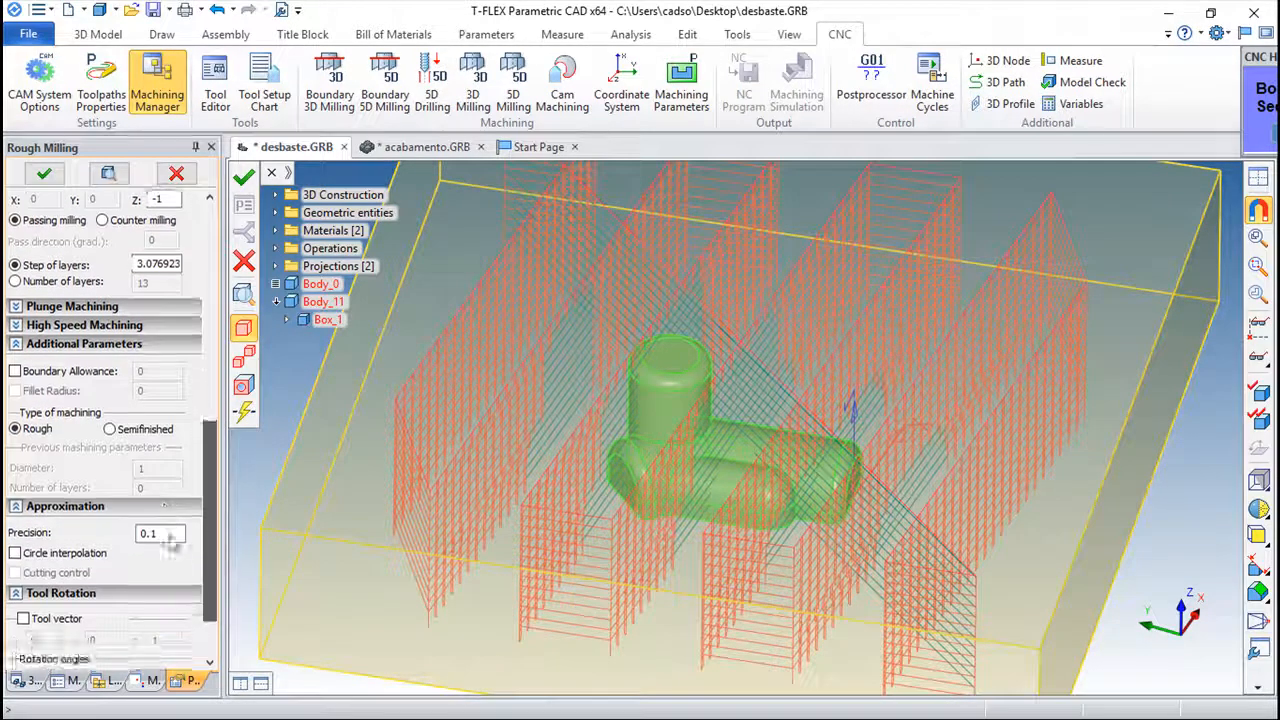
scroll(183, 515, "up", 2)
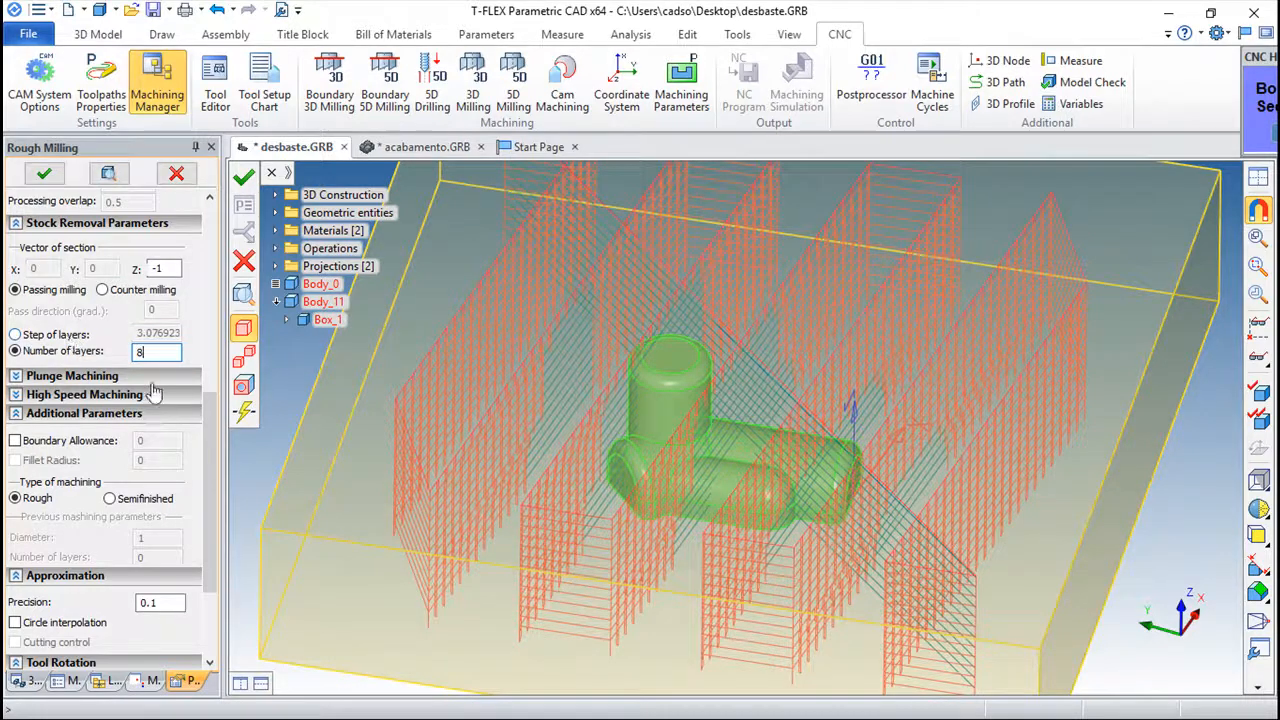
left_click(244, 176)
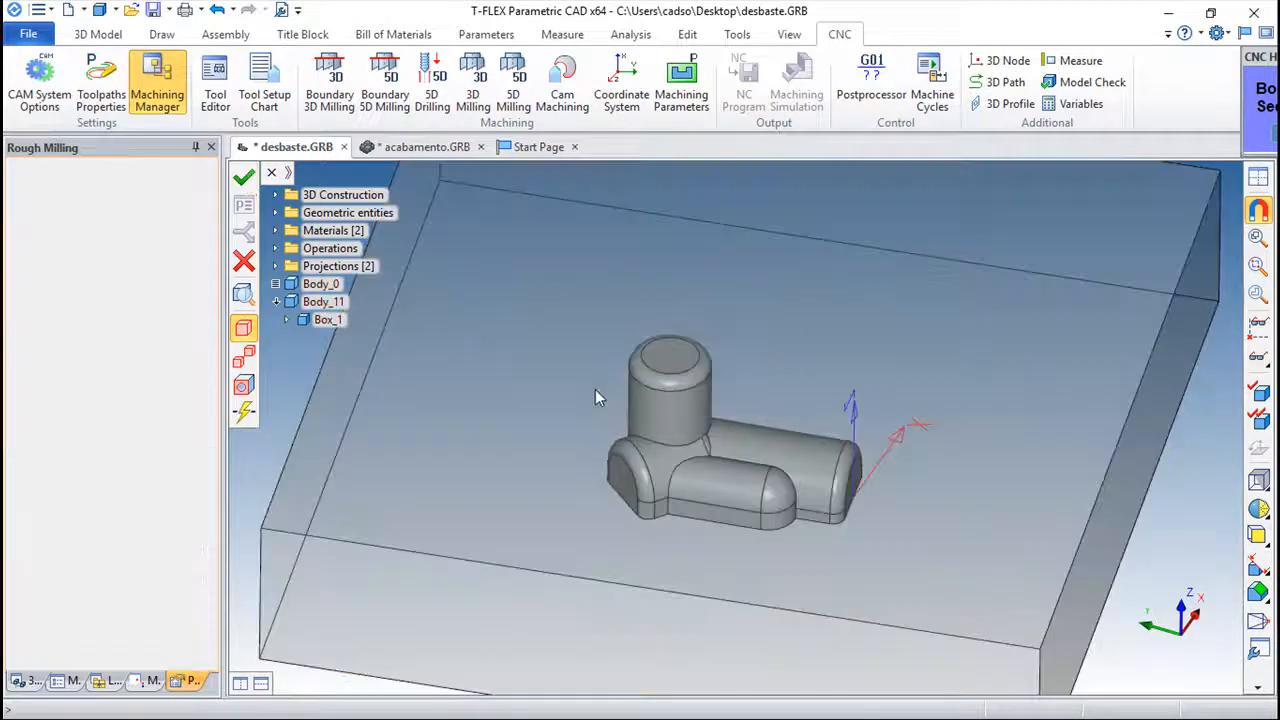
left_click_drag(618, 519, 880, 520)
- Open the machining simulation to examine the spiral plunge toolpath around the part, and exit the simulation
left_click(797, 82)
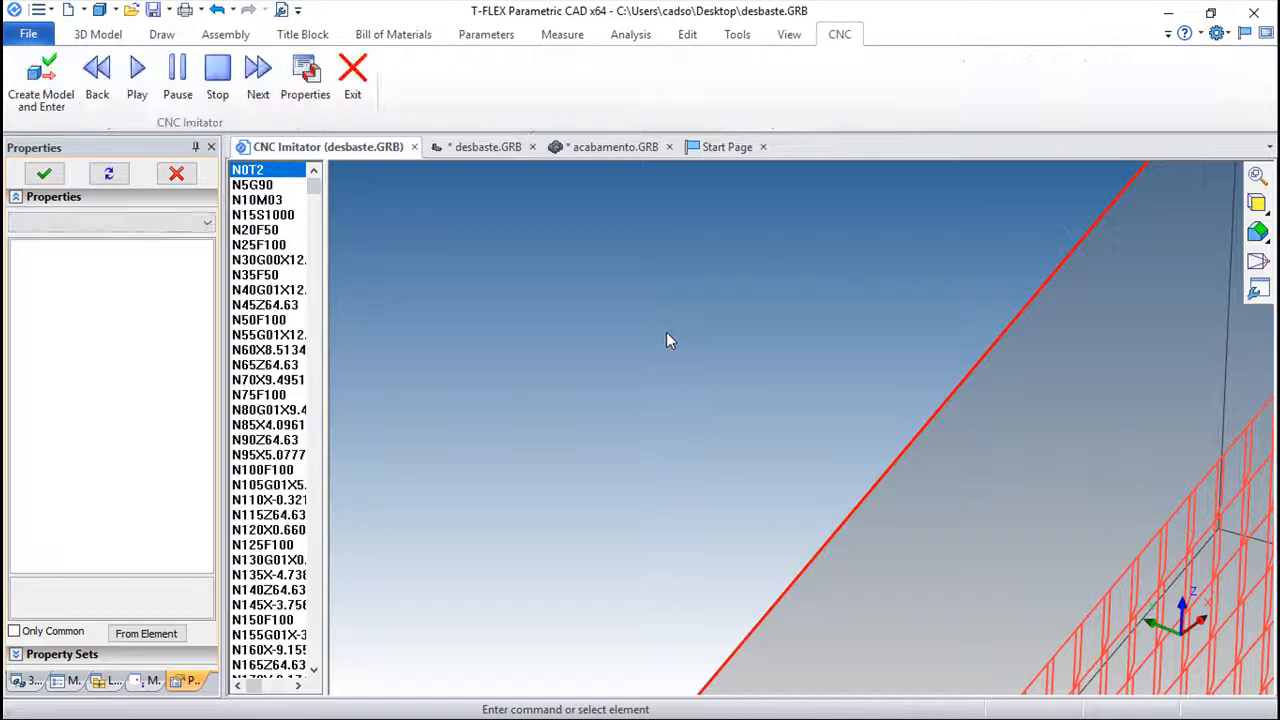
scroll(773, 410, "down", 5)
scroll(820, 493, "down", 3)
left_click_drag(780, 590, 790, 505)
scroll(638, 537, "up", 3)
scroll(640, 537, "up", 2)
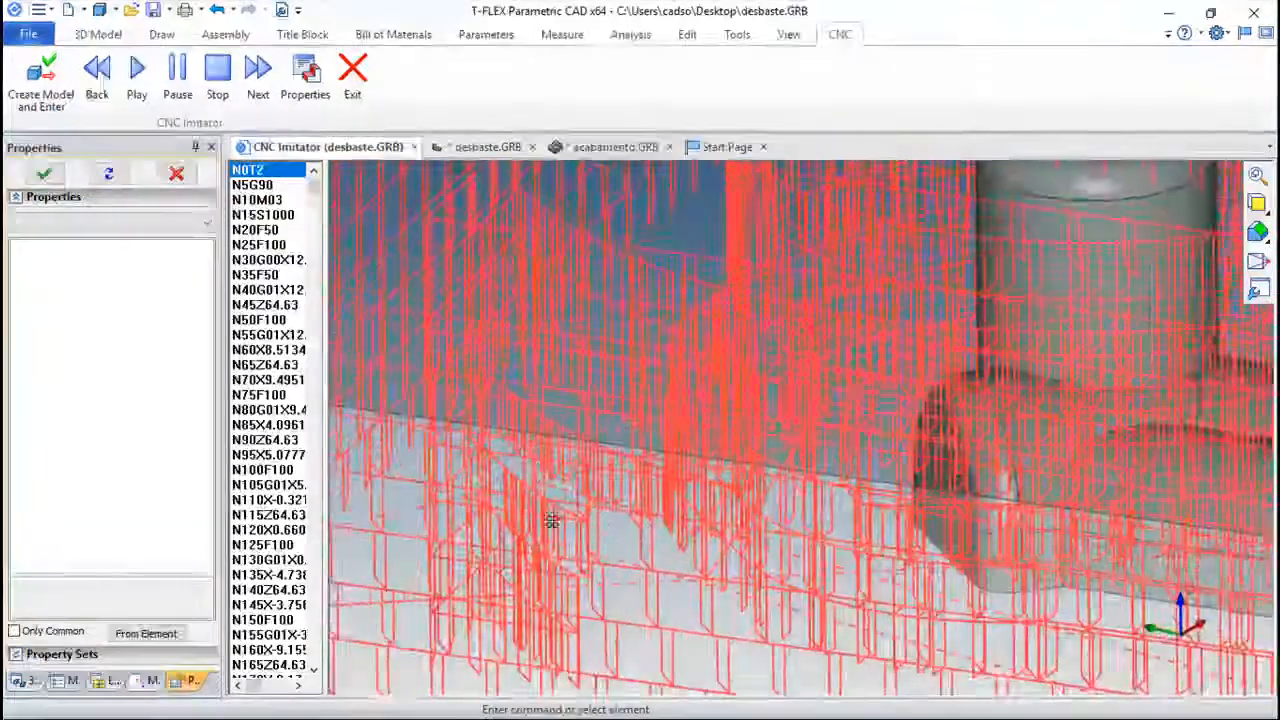
middle_click_drag(640, 537, 654, 380)
scroll(656, 440, "down", 1)
scroll(838, 340, "down", 2)
middle_click_drag(838, 340, 674, 487)
left_click_drag(674, 487, 519, 248)
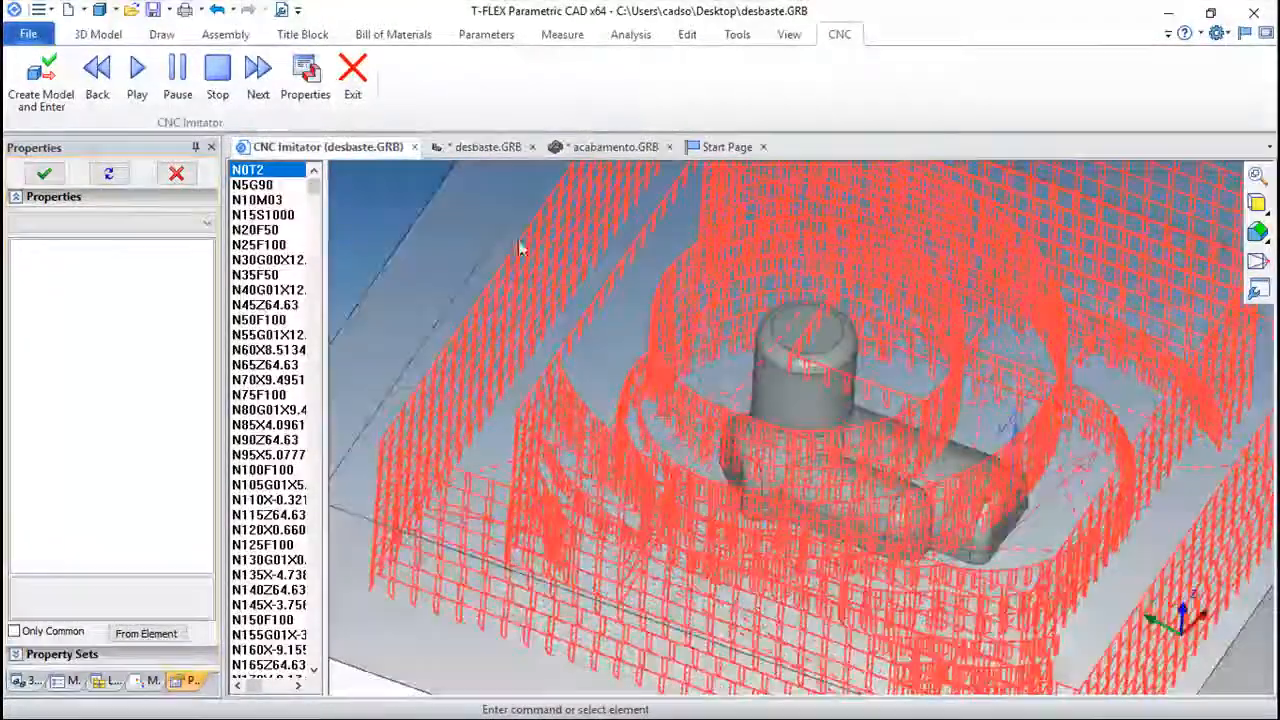
left_click(353, 78)
left_click_drag(468, 412, 557, 591)
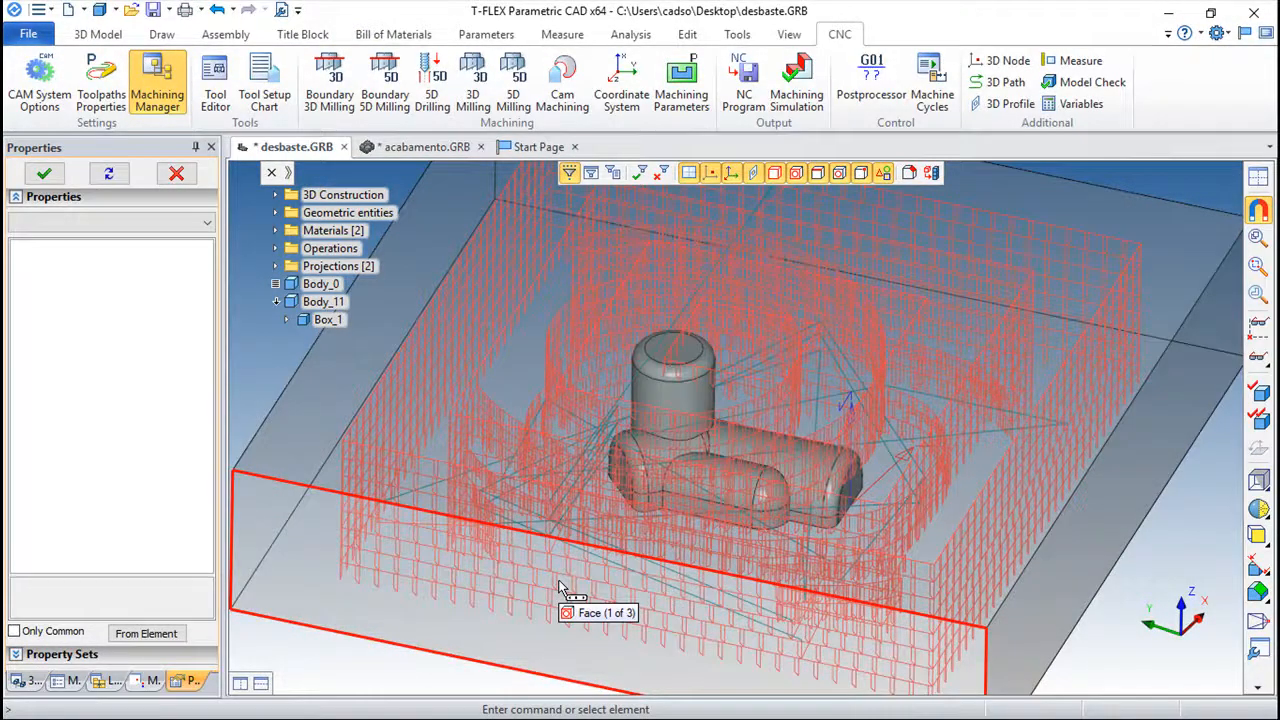
- Turn off plunge machining for the third toolpath and regenerate it
left_click(152, 681)
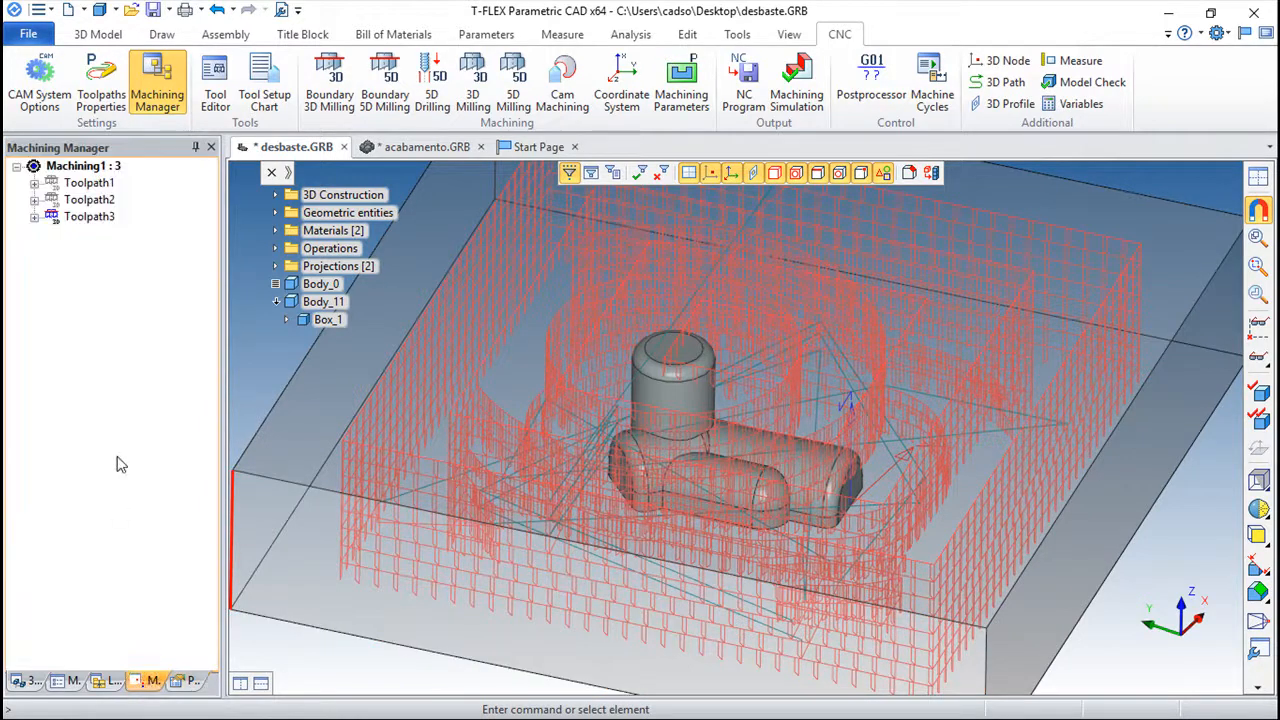
double_click(88, 218)
left_click_drag(206, 392, 212, 565)
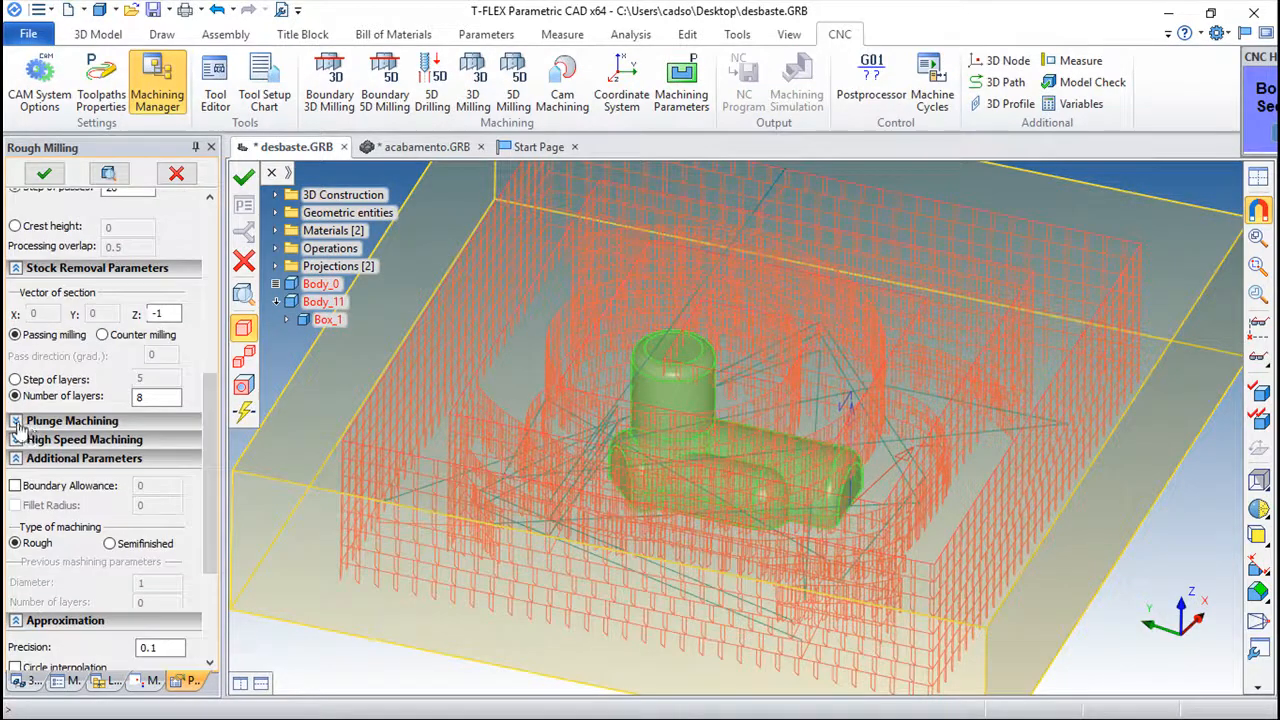
left_click(16, 421)
left_click(25, 445)
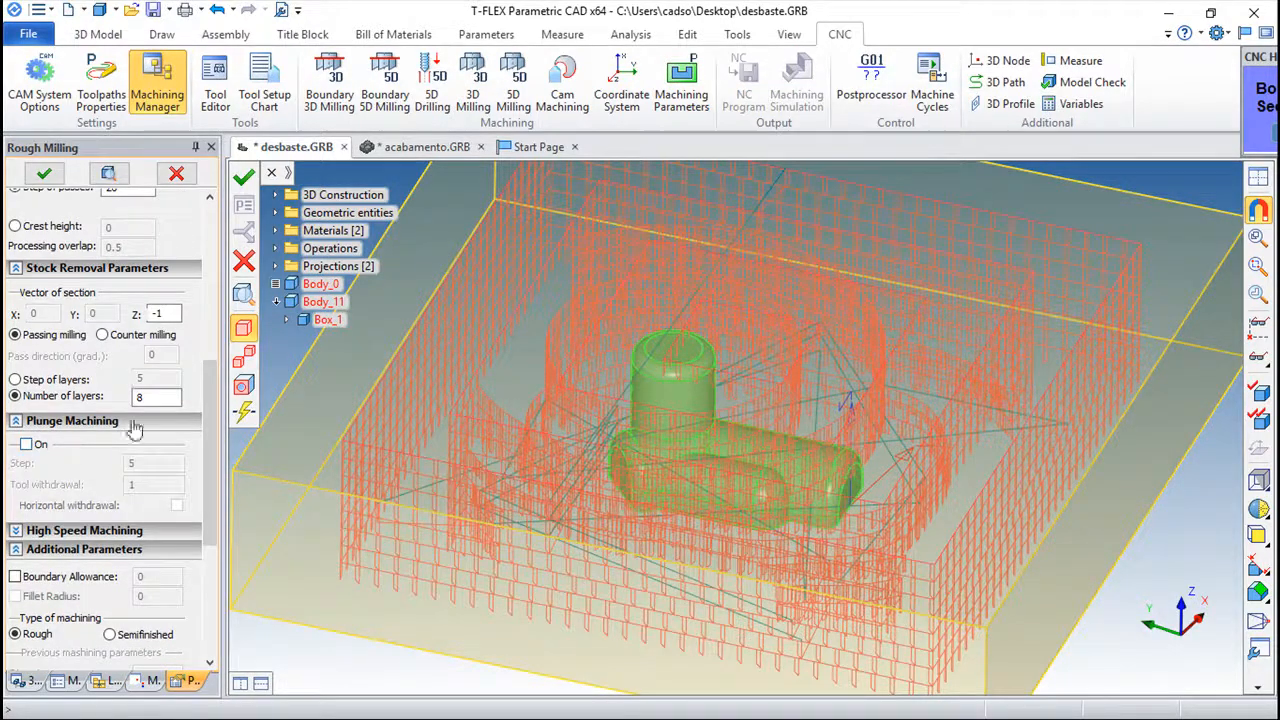
scroll(60, 405, "down", 3)
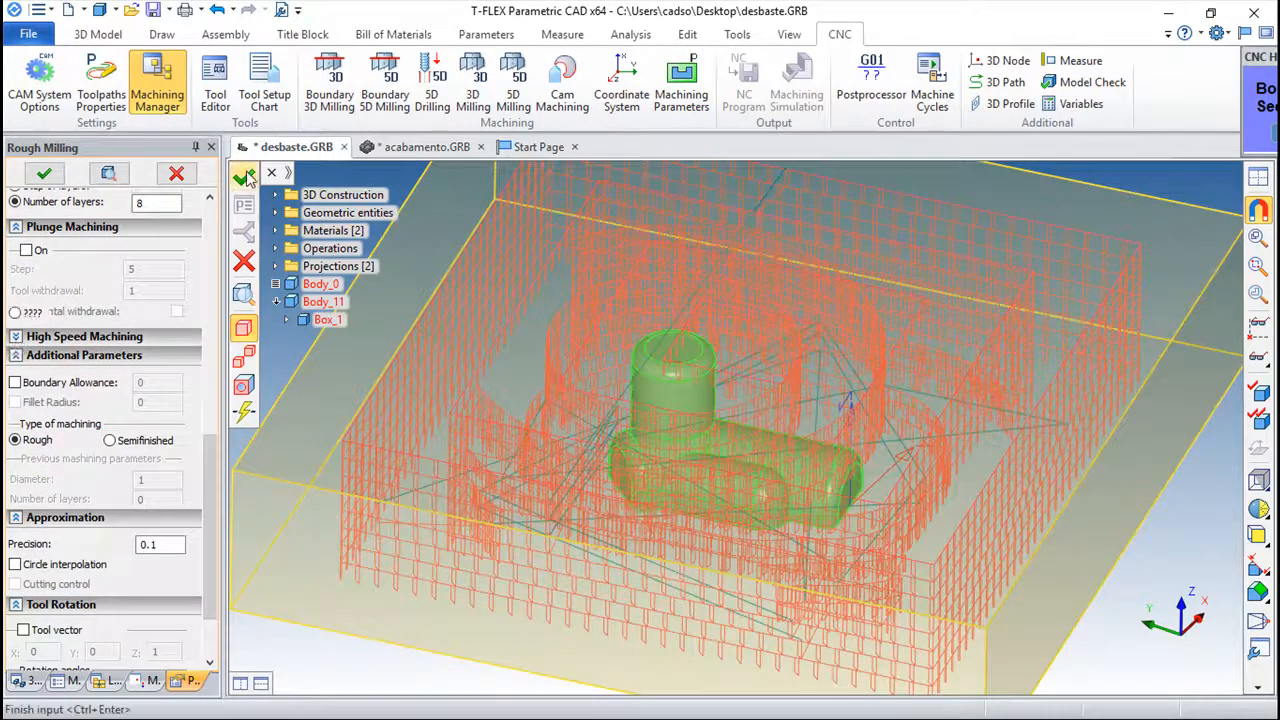
left_click(245, 176)
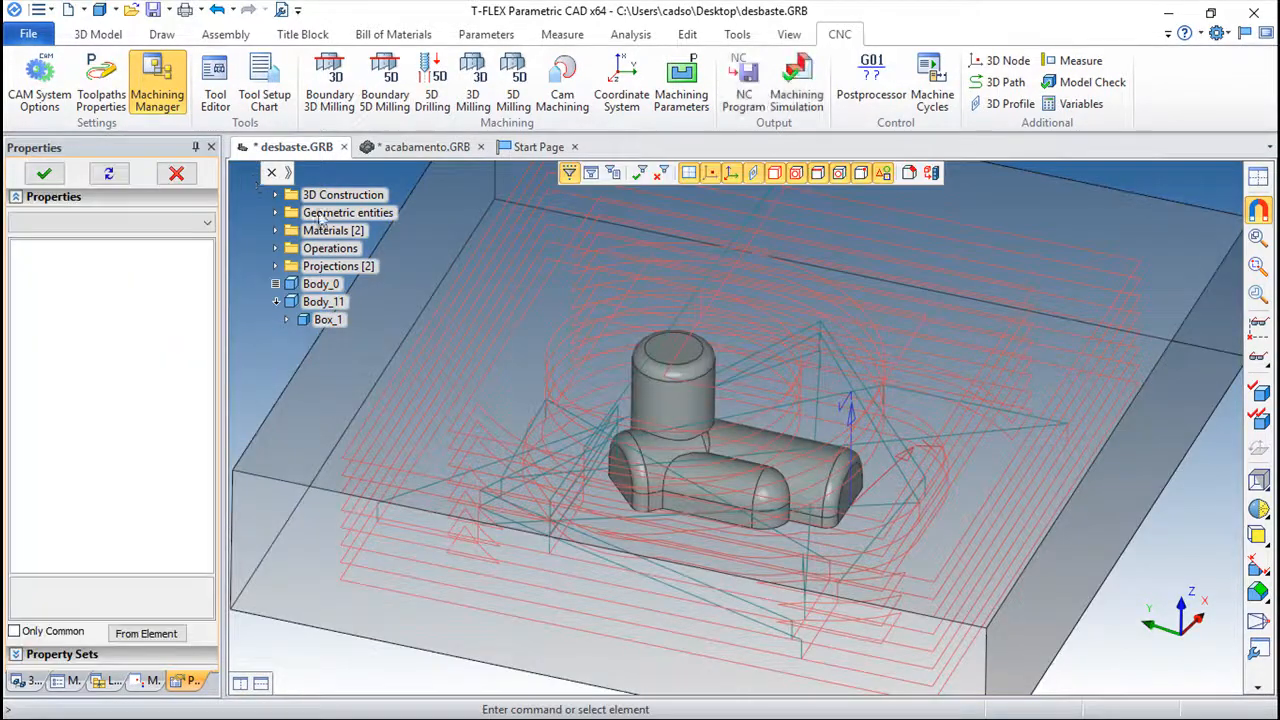
middle_click_drag(656, 380, 711, 503)
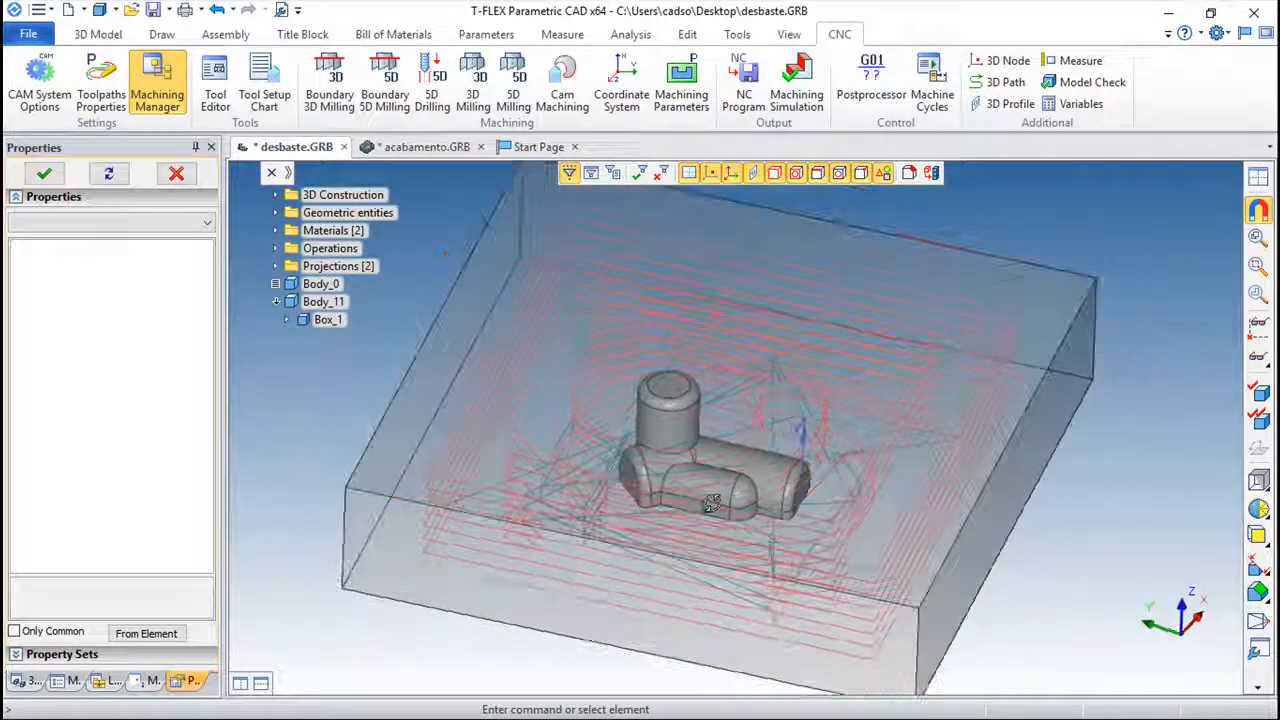
- Turn on High Speed Machining for the third toolpath, keeping its default trochoid parameters, and regenerate it
left_click(153, 681)
double_click(84, 218)
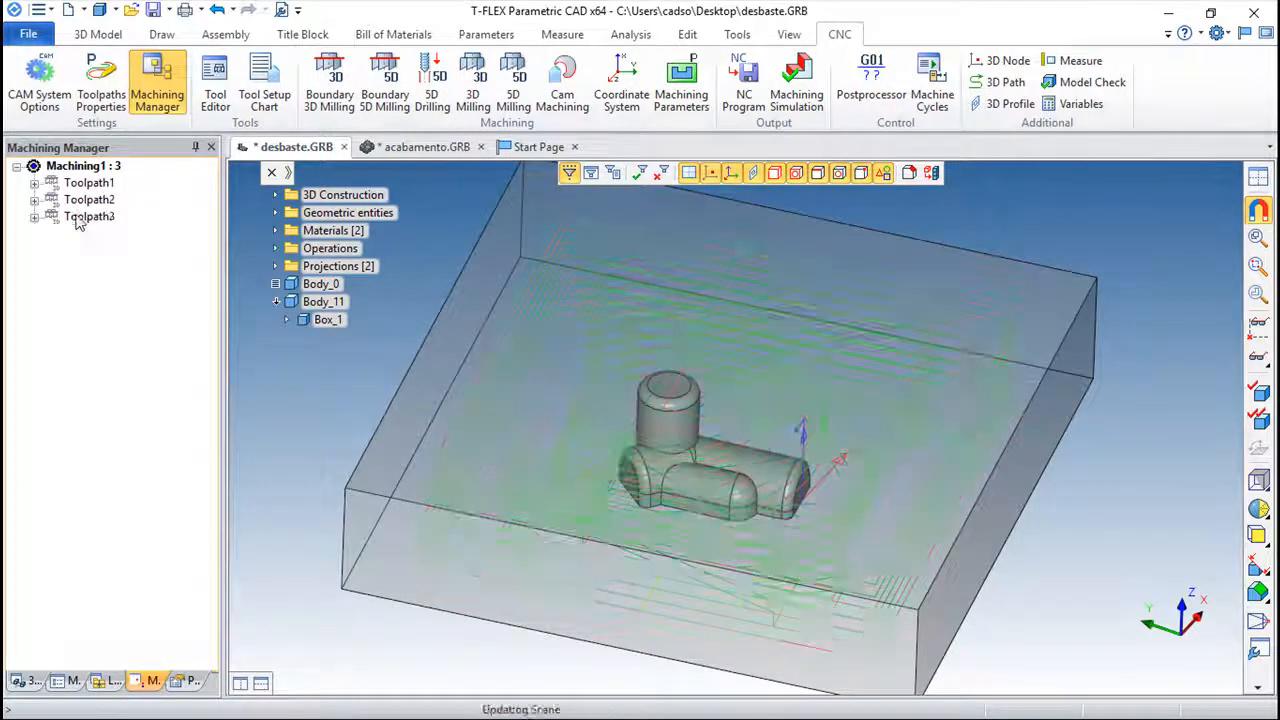
scroll(210, 378, "down", 8)
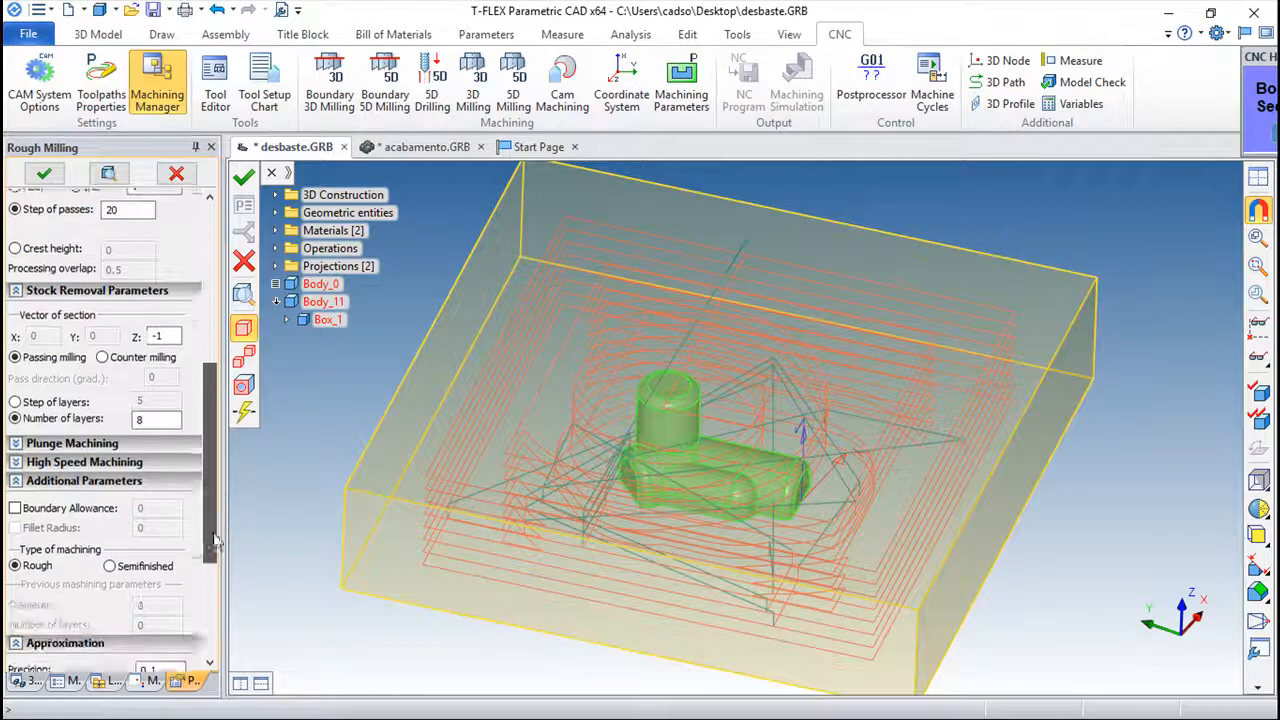
left_click(17, 384)
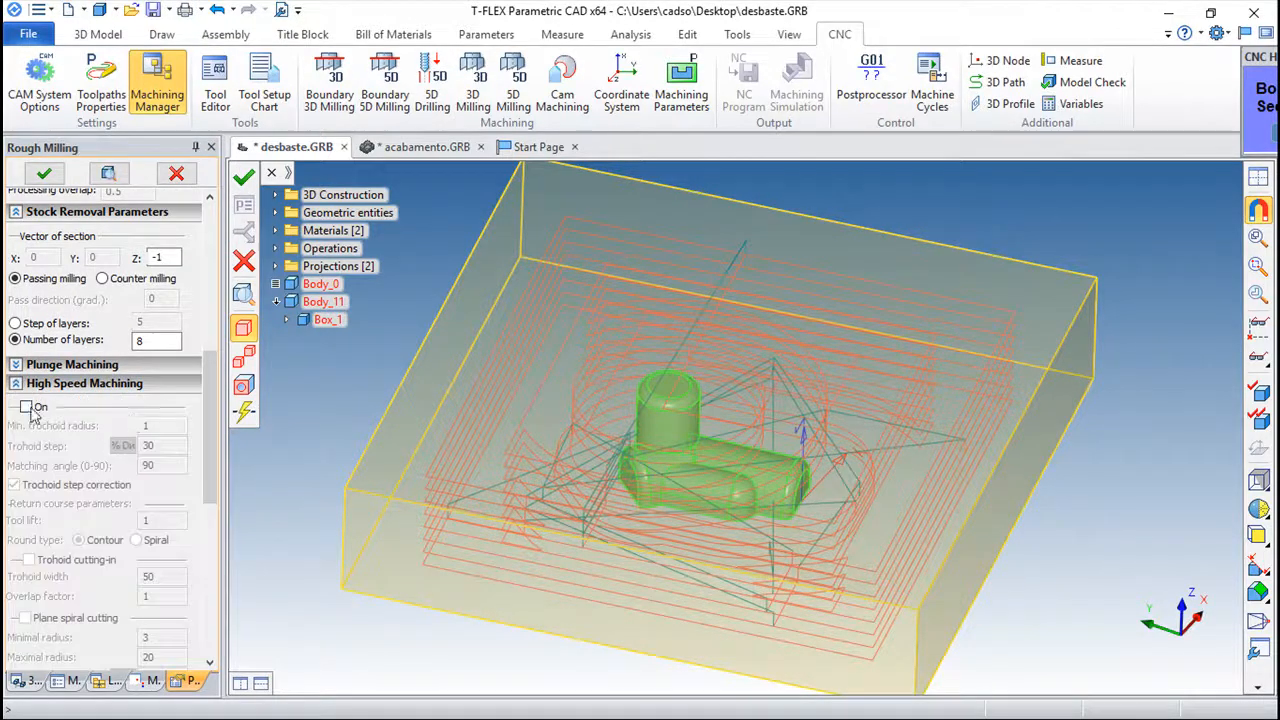
left_click(26, 407)
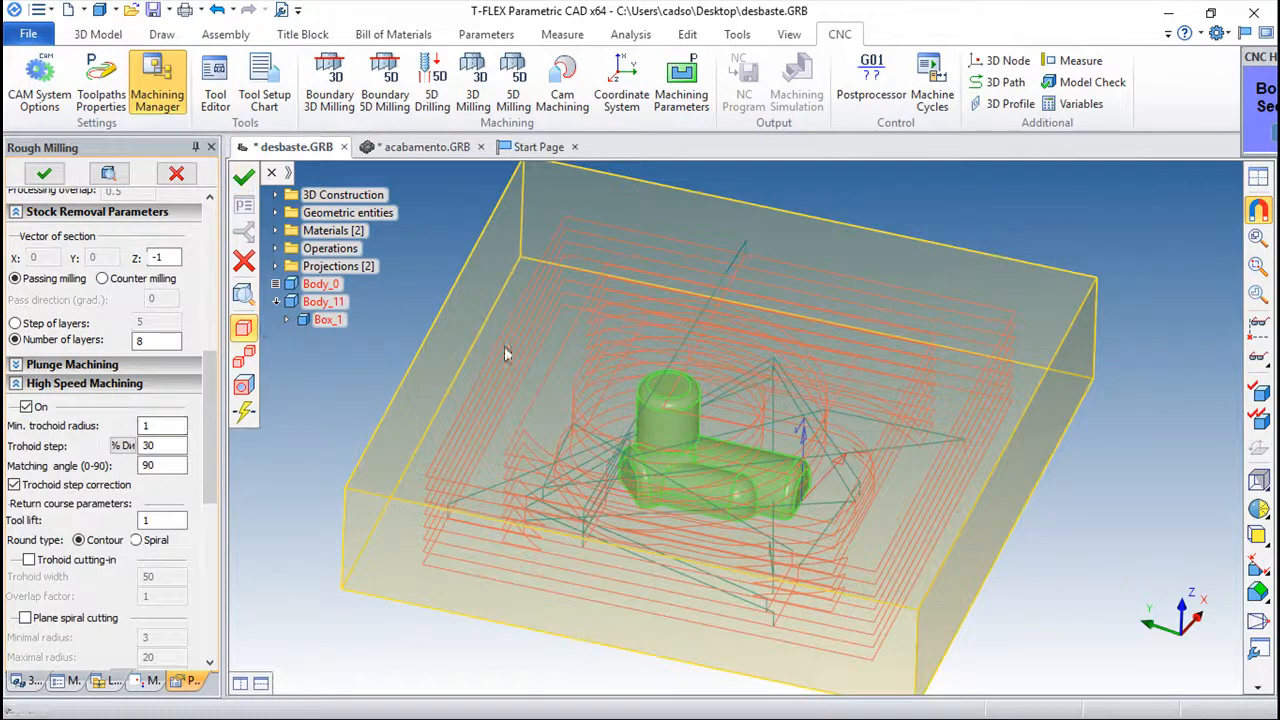
left_click(245, 177)
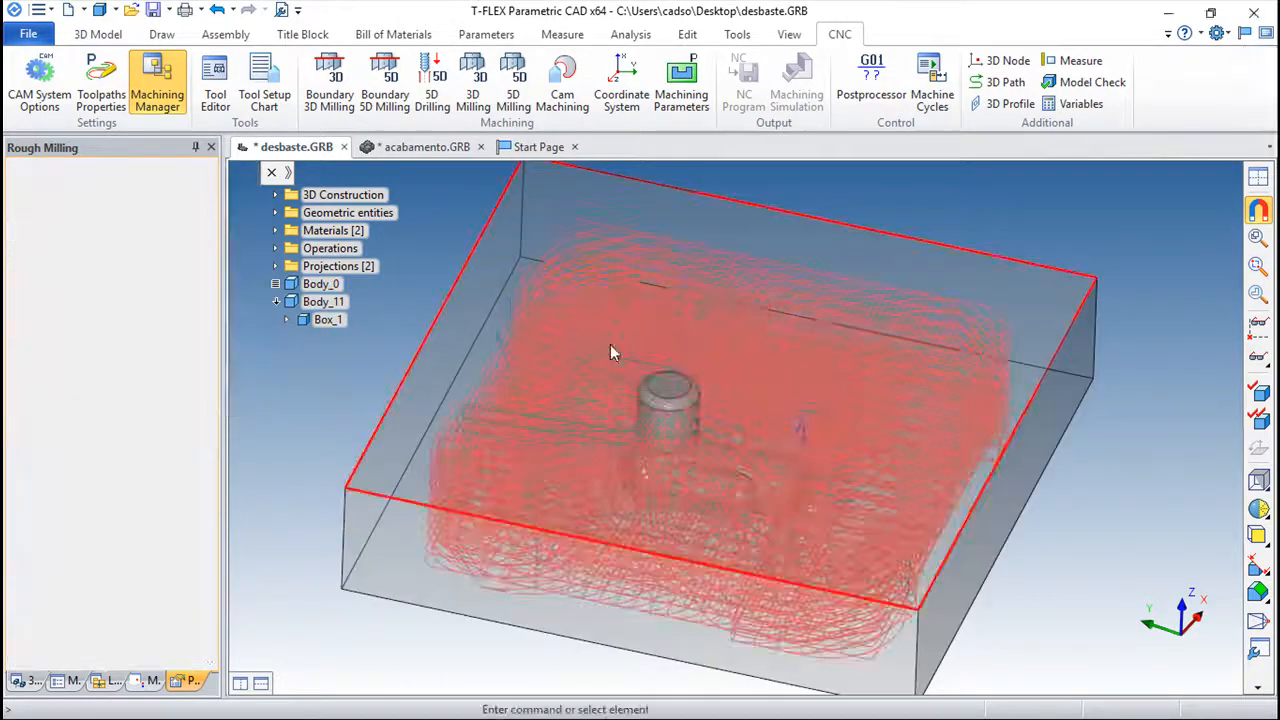
- Play the machining simulation of the high speed toolpath, examine the tool motion around the cylindrical boss, and exit the simulation
mouse_move(683, 505)
middle_mouse_down()
mouse_move(657, 635)
mouse_move(677, 514)
middle_mouse_up()
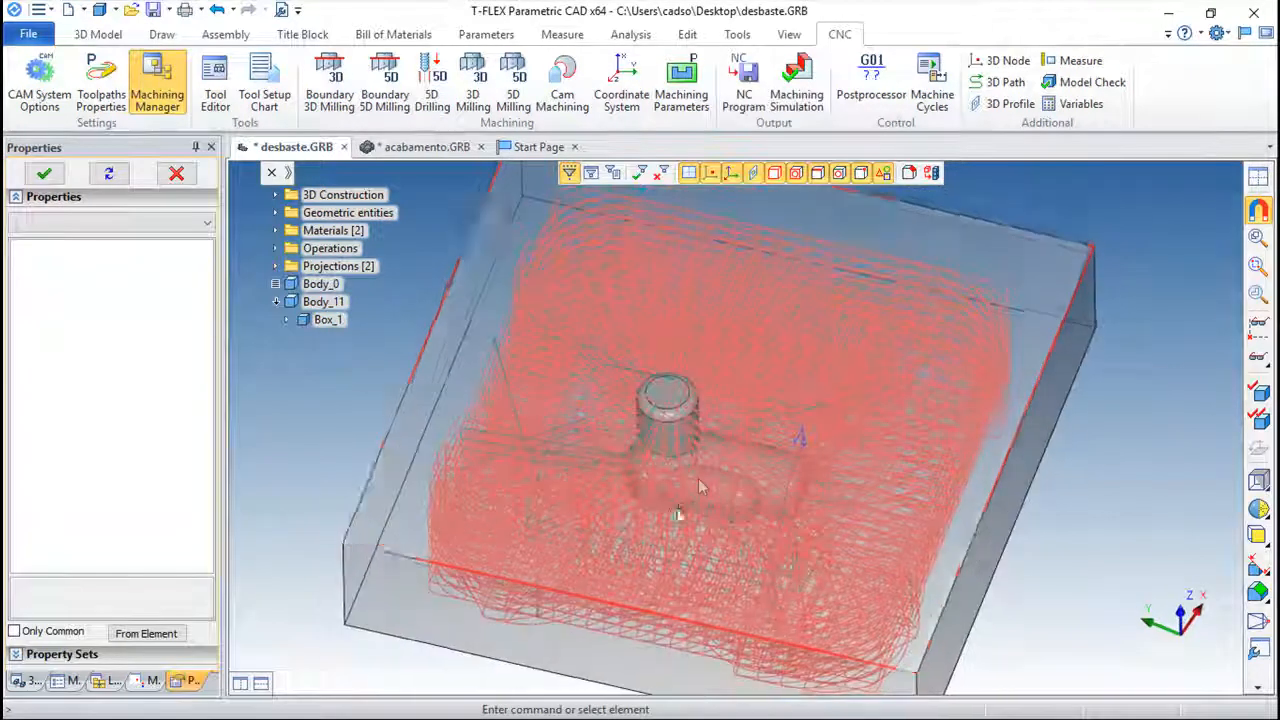
scroll(704, 442, "up", 3)
scroll(705, 442, "down", 1)
scroll(708, 445, "down", 1)
middle_click_drag(712, 444, 820, 432)
middle_click_drag(669, 451, 667, 445)
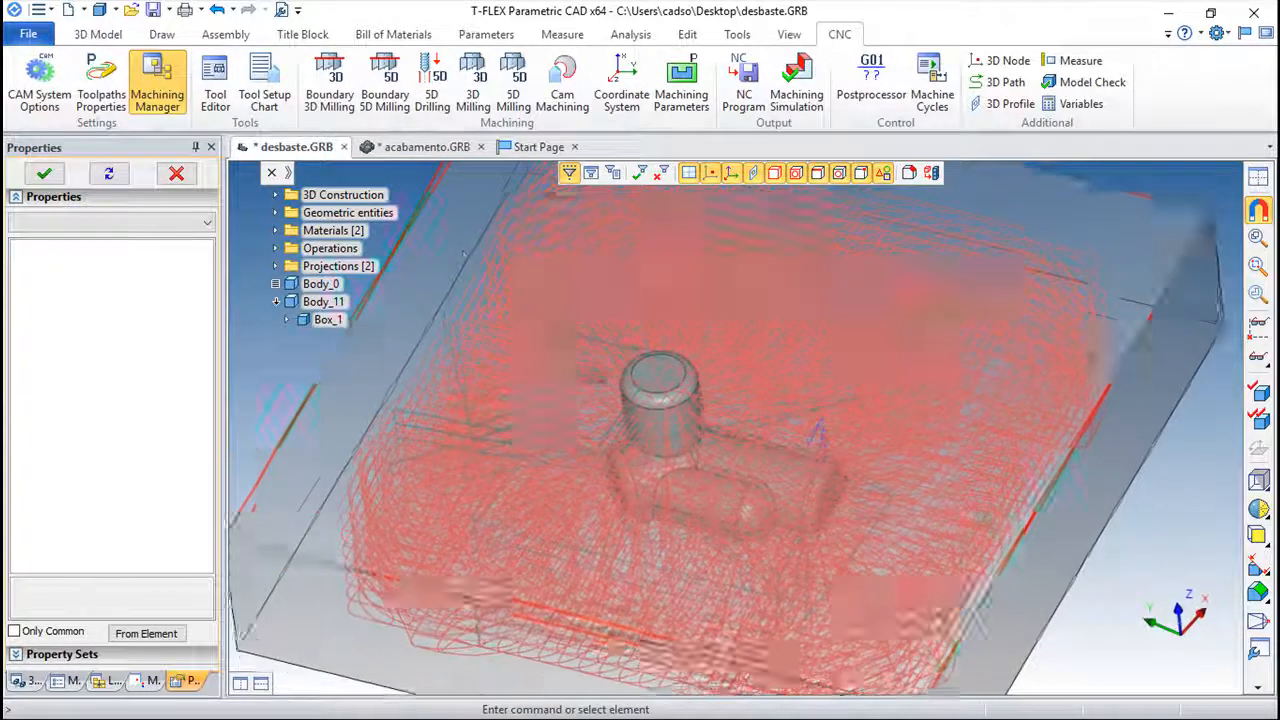
left_click(795, 95)
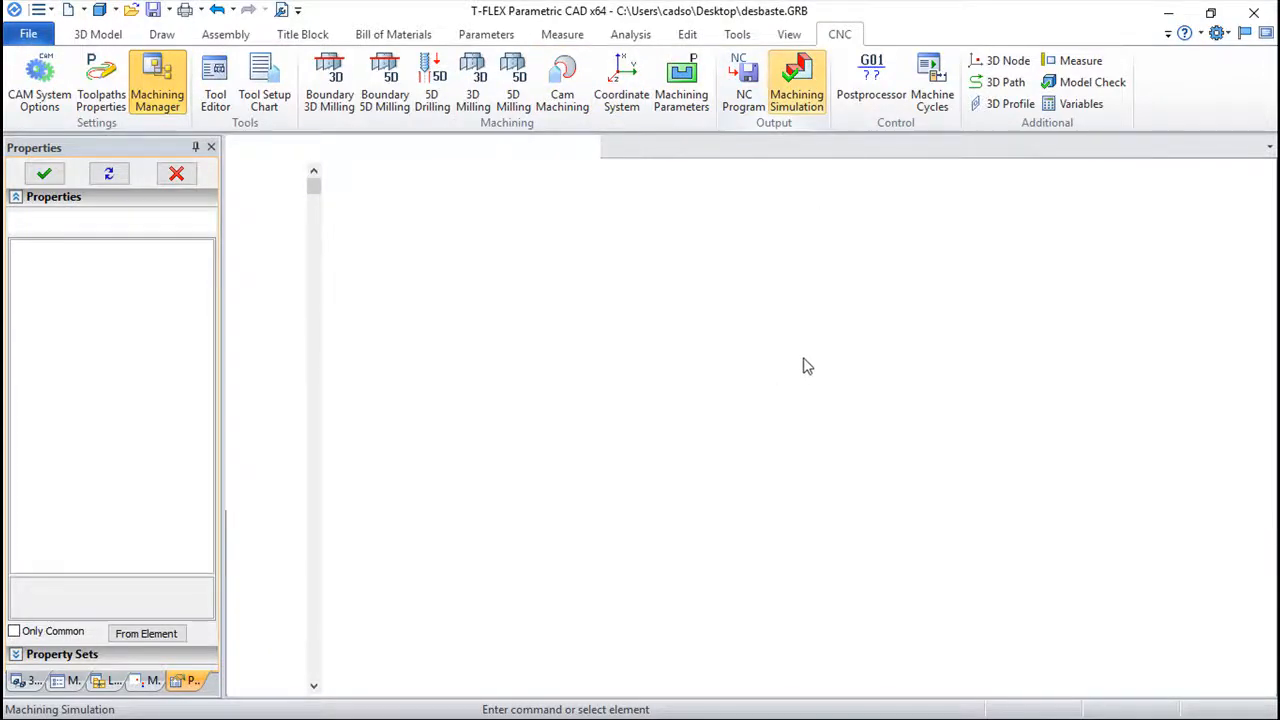
scroll(840, 387, "up", 9)
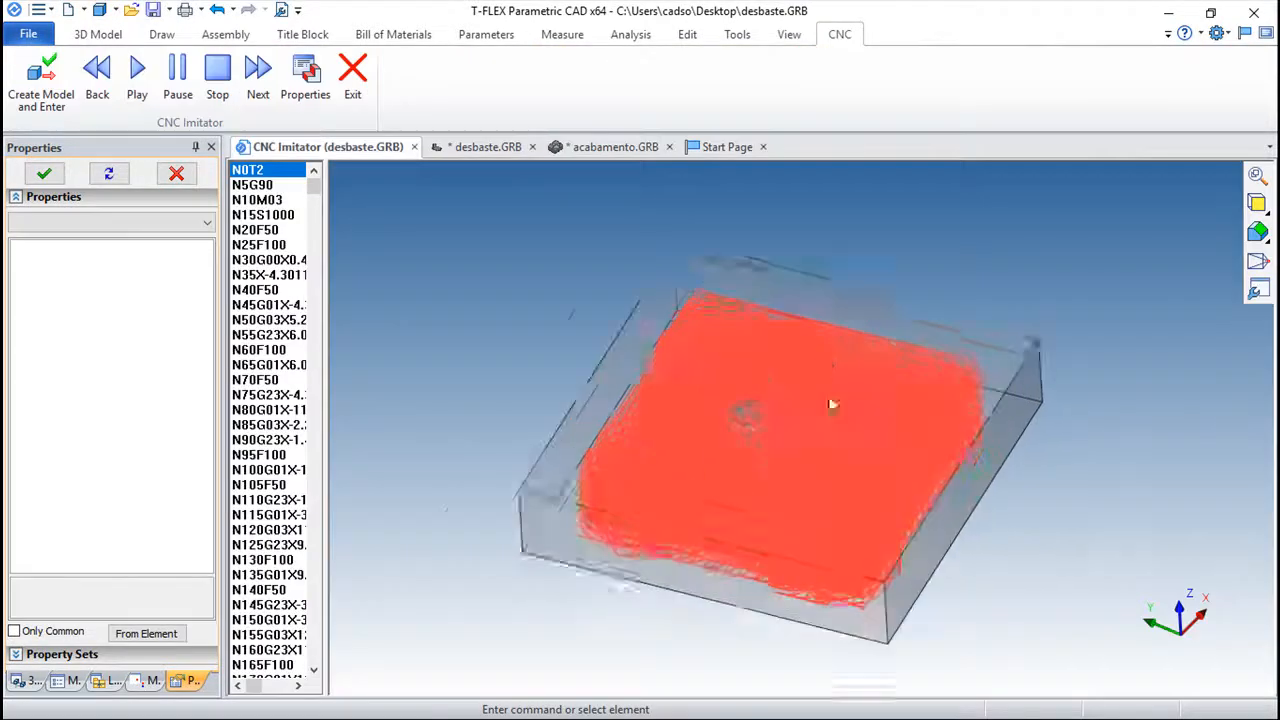
middle_click_drag(880, 553, 630, 455)
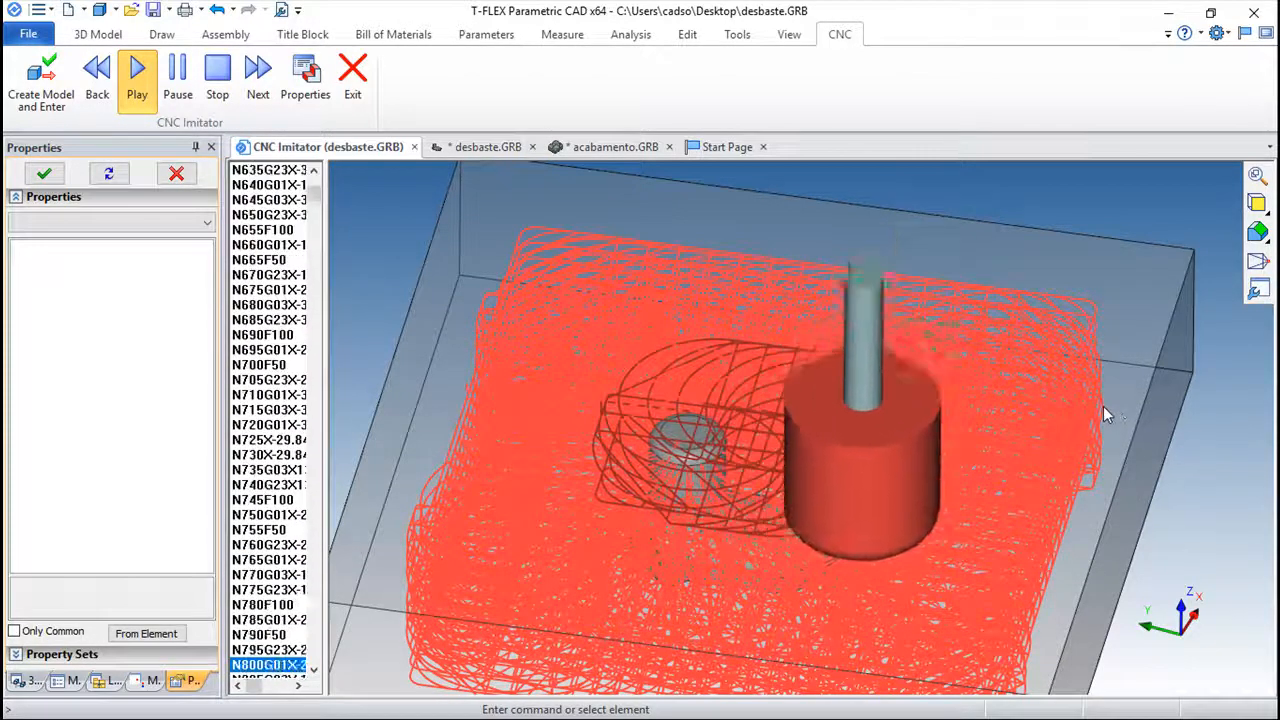
scroll(694, 499, "up", 4)
scroll(738, 485, "down", 1)
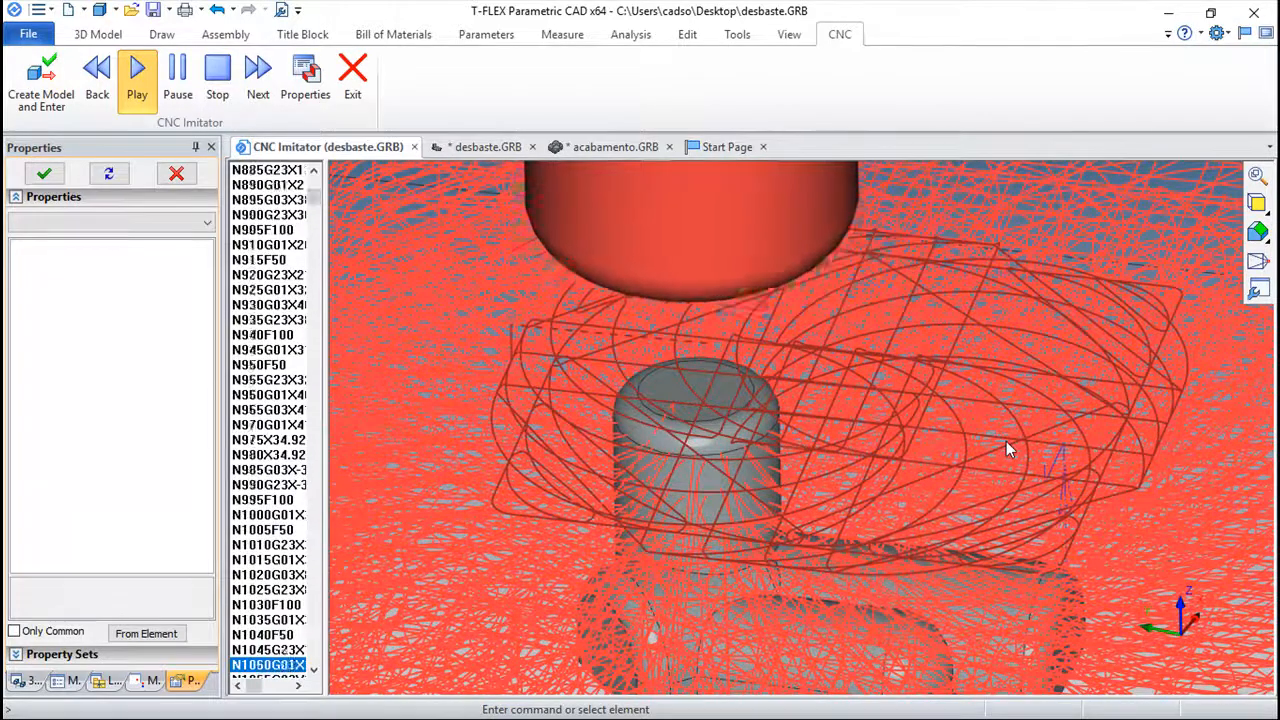
scroll(941, 475, "up", 2)
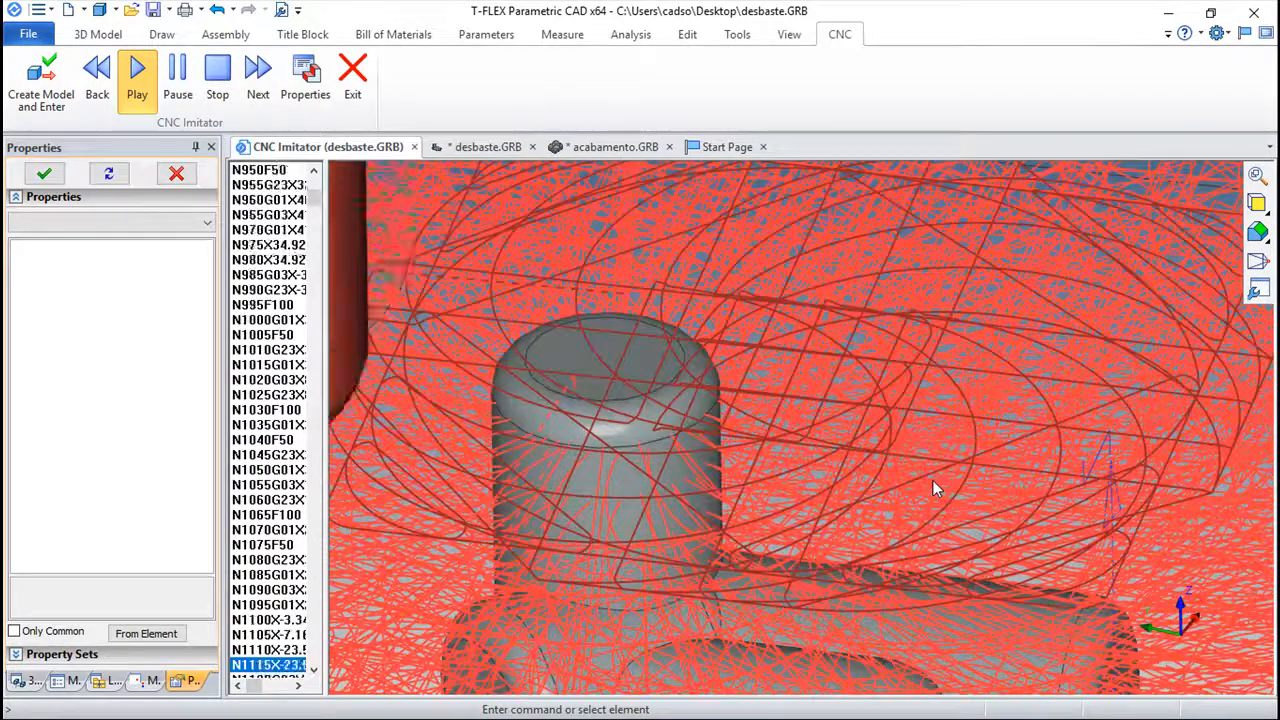
scroll(778, 438, "down", 2)
scroll(778, 438, "down", 2)
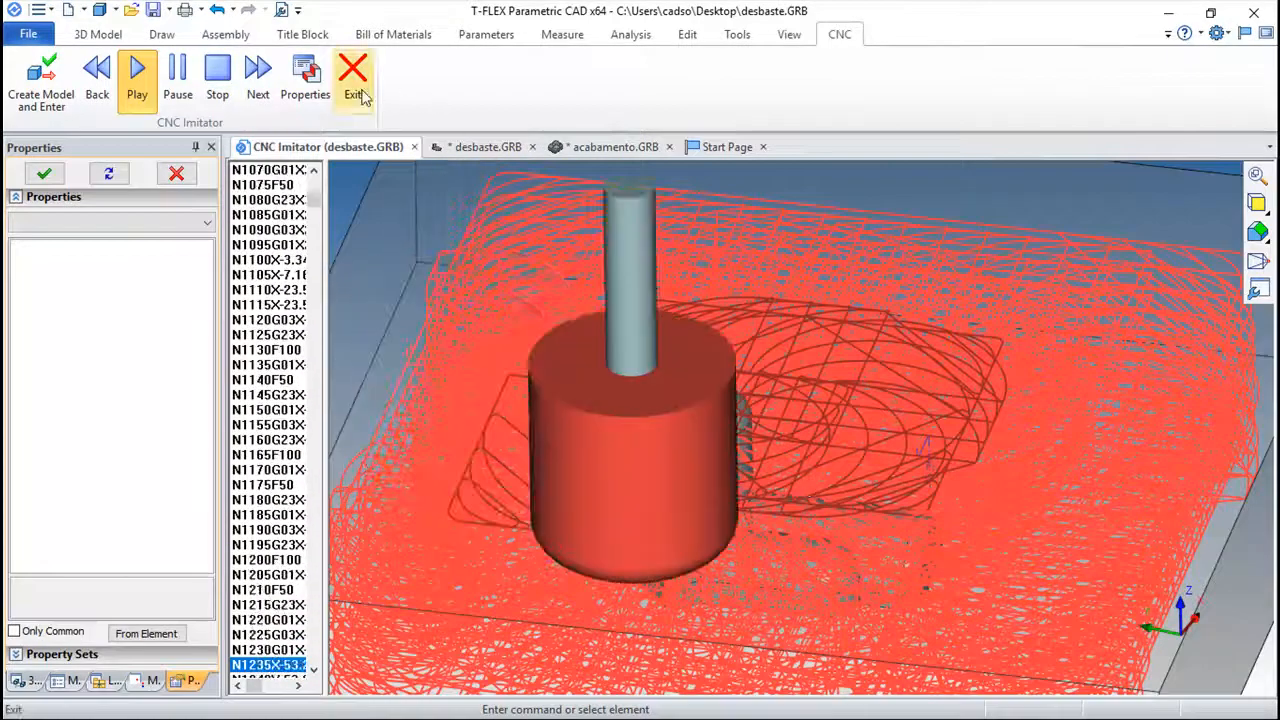
left_click(355, 75)
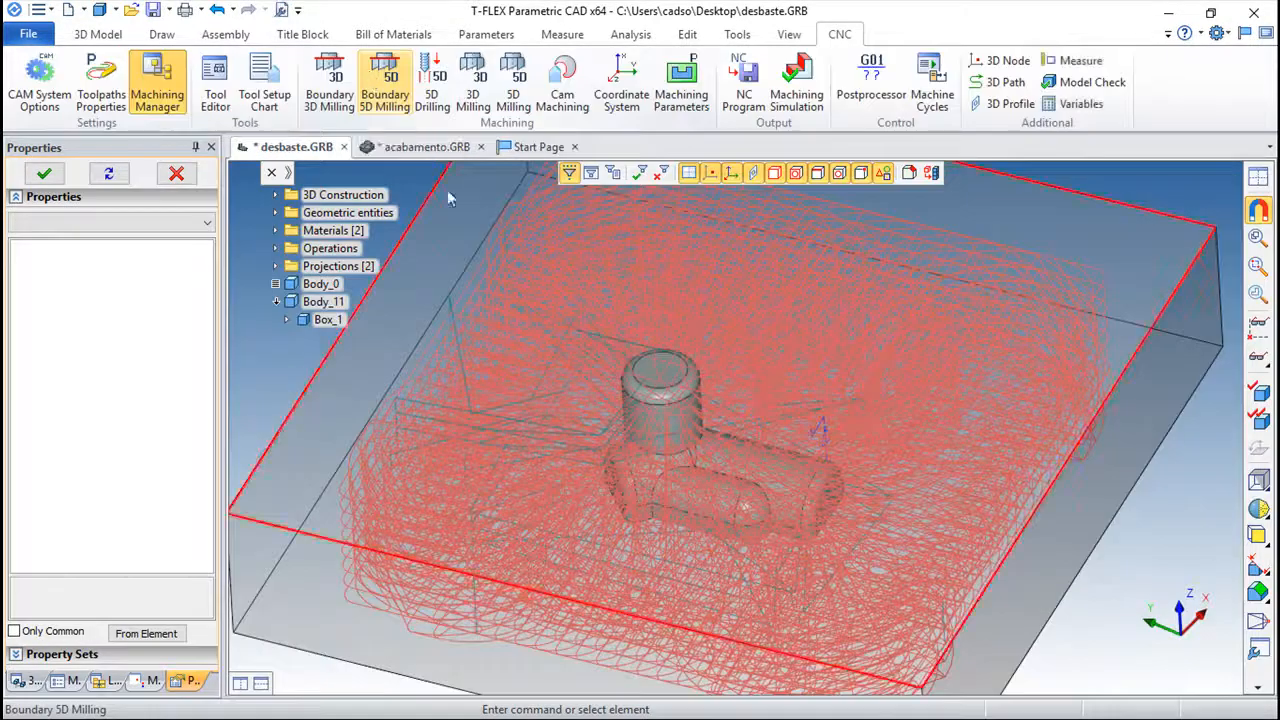
- View the cavity block in acabamento.GRB, and return to desbaste.GRB to inspect the high speed toolpath's layers from the side
left_click(425, 147)
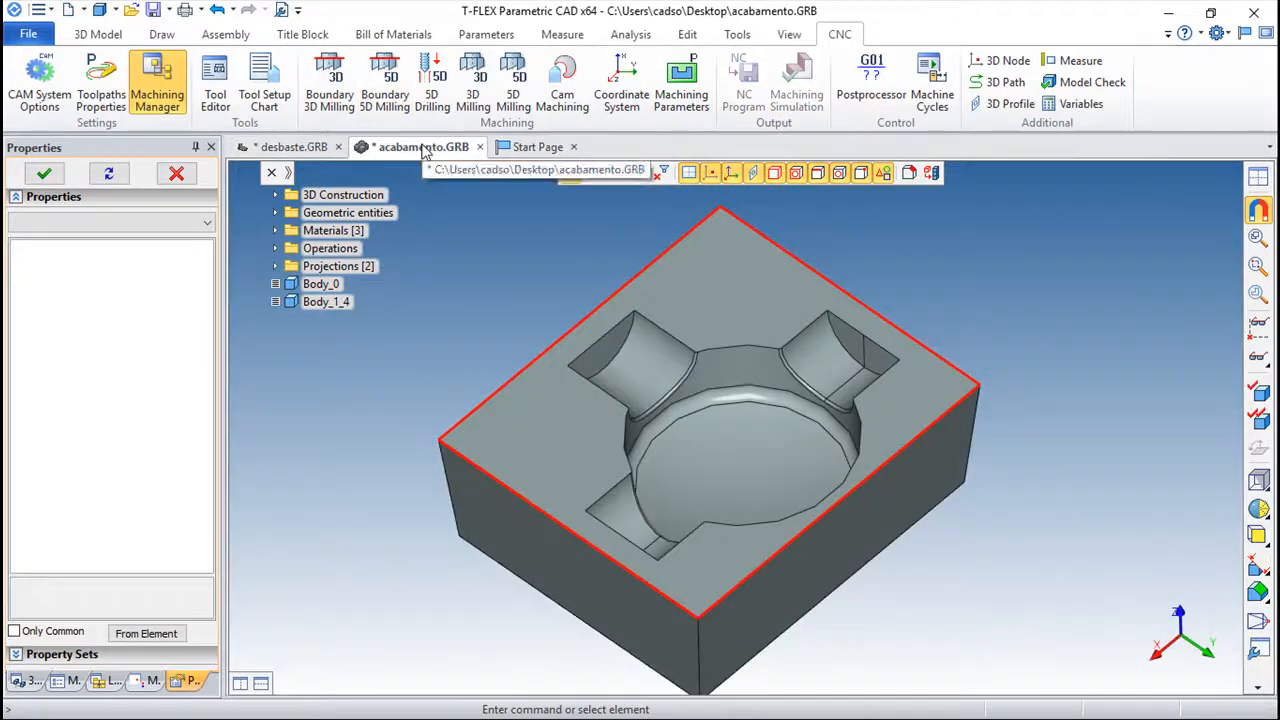
left_click_drag(704, 422, 706, 403)
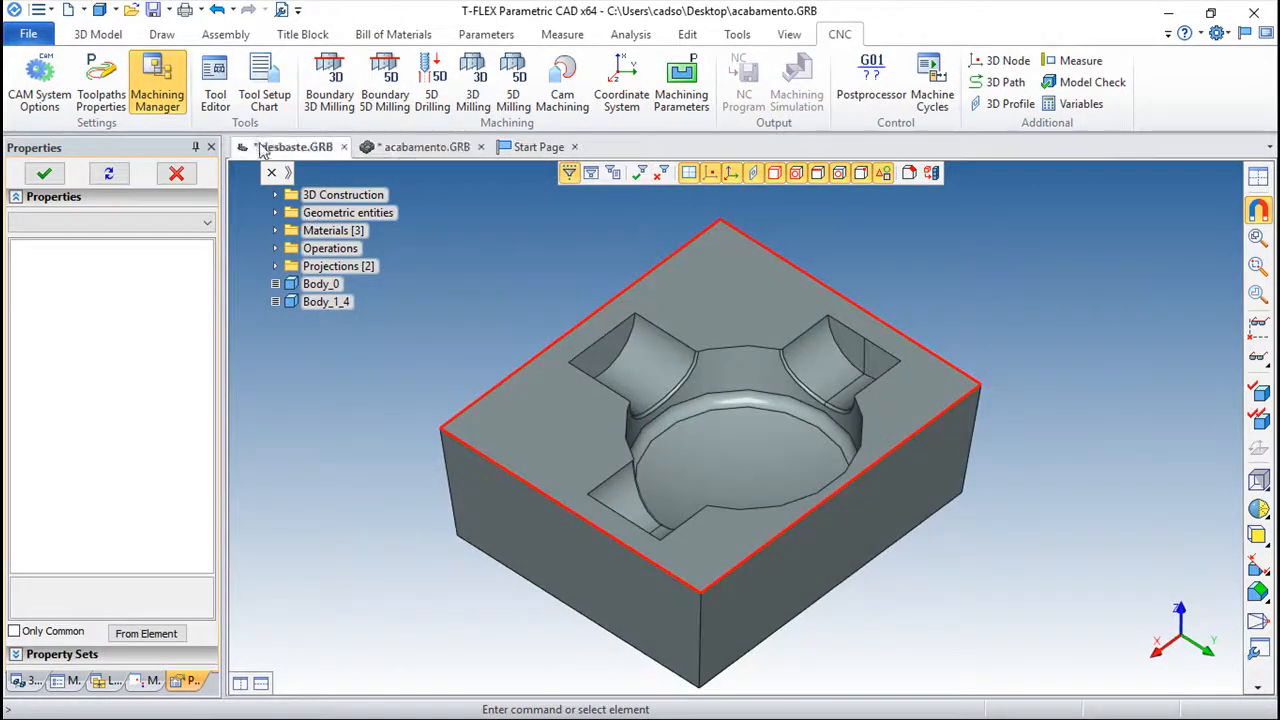
left_click(263, 148)
left_click_drag(571, 448, 772, 278)
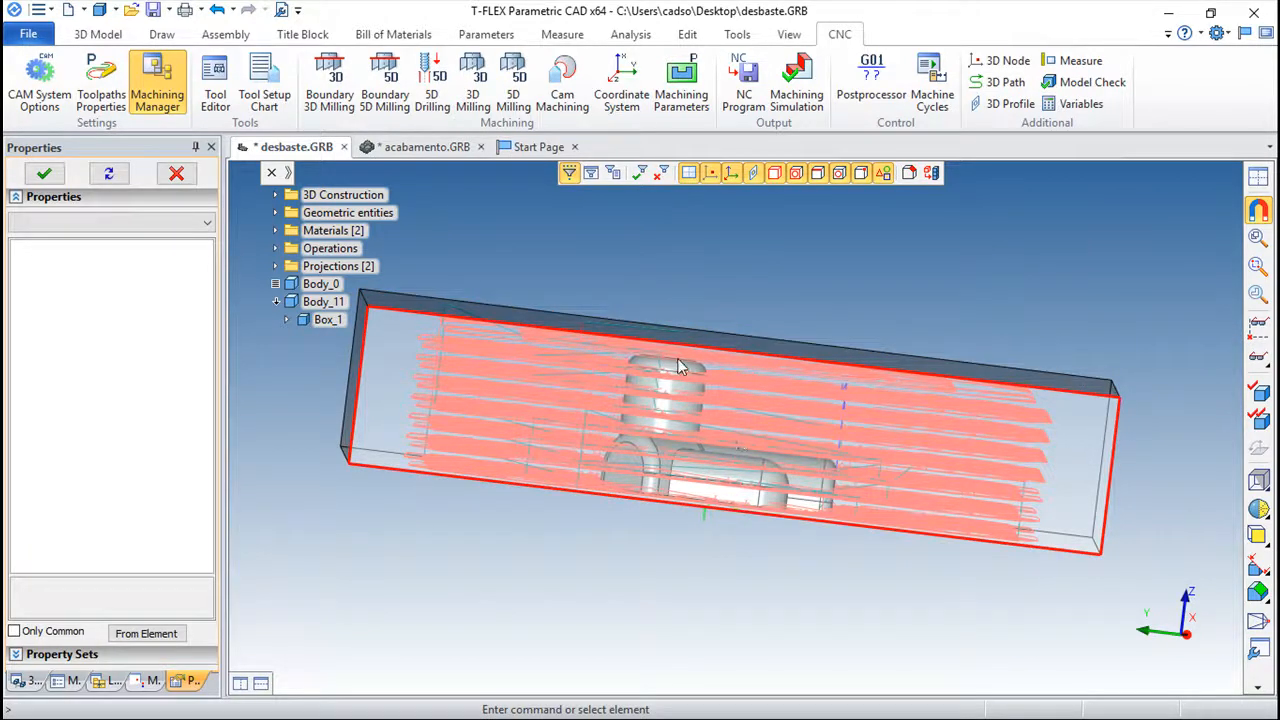
- In acabamento.GRB, start a 3D rough milling toolpath, selecting the cavity block Body_0 as the part and Body_1_4 as the workpiece
left_click(410, 150)
left_click_drag(758, 493, 735, 405)
left_click_drag(945, 549, 927, 555)
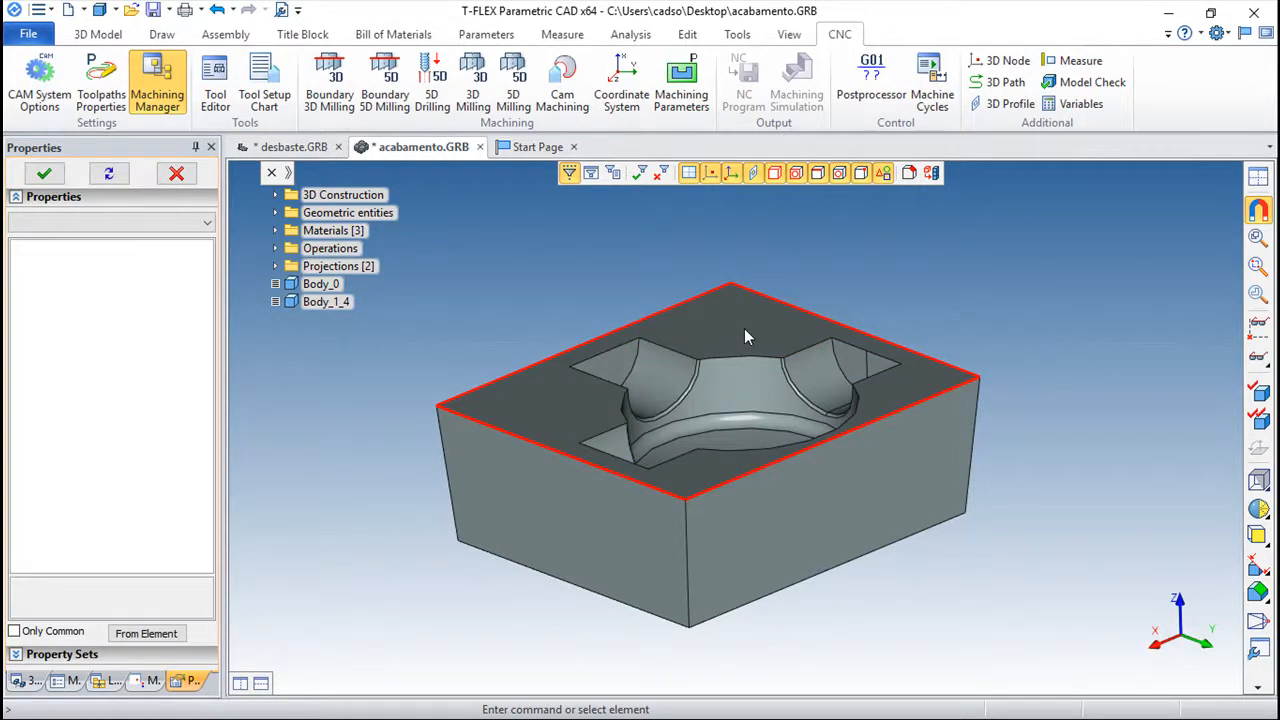
left_click_drag(808, 409, 717, 398)
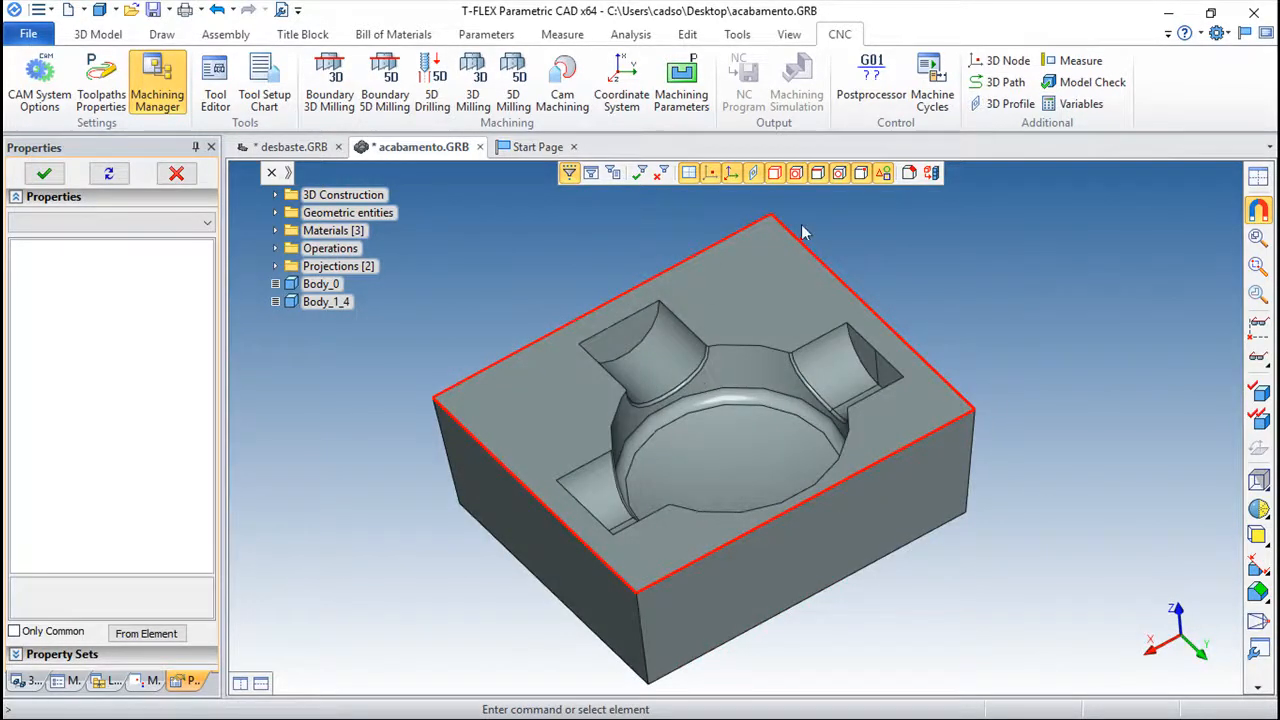
left_click_drag(724, 445, 752, 414)
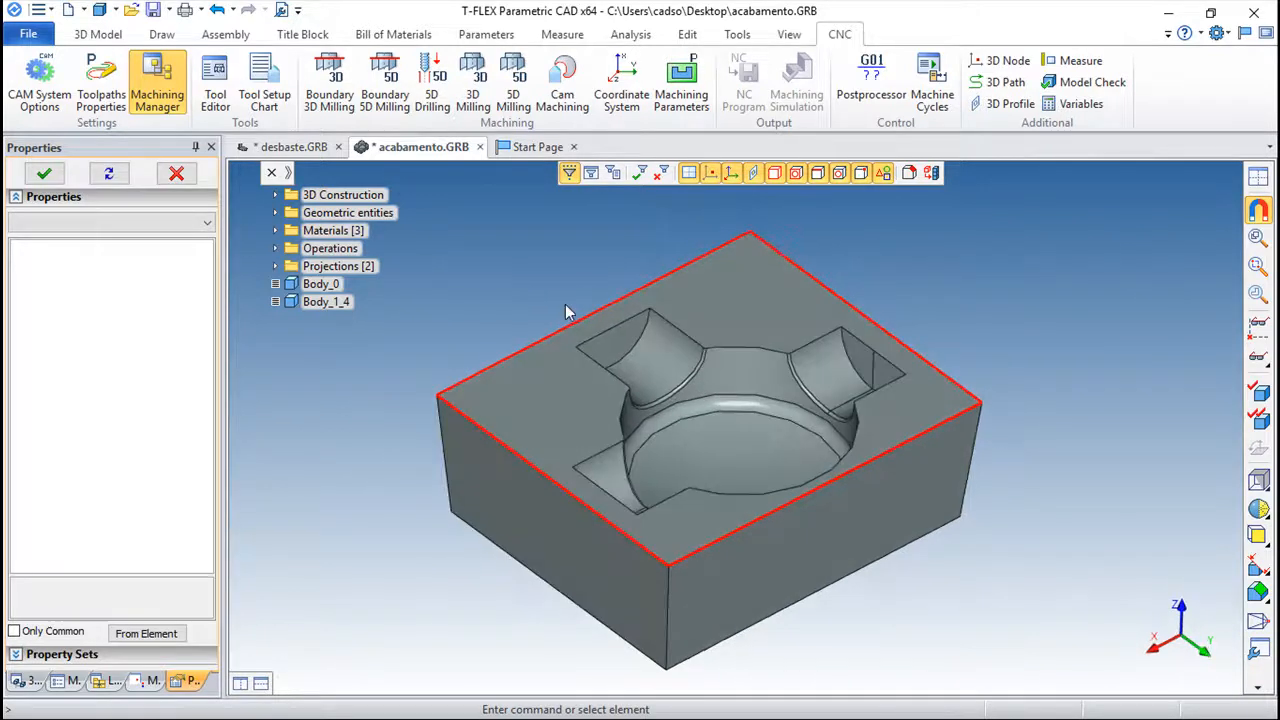
left_click(333, 72)
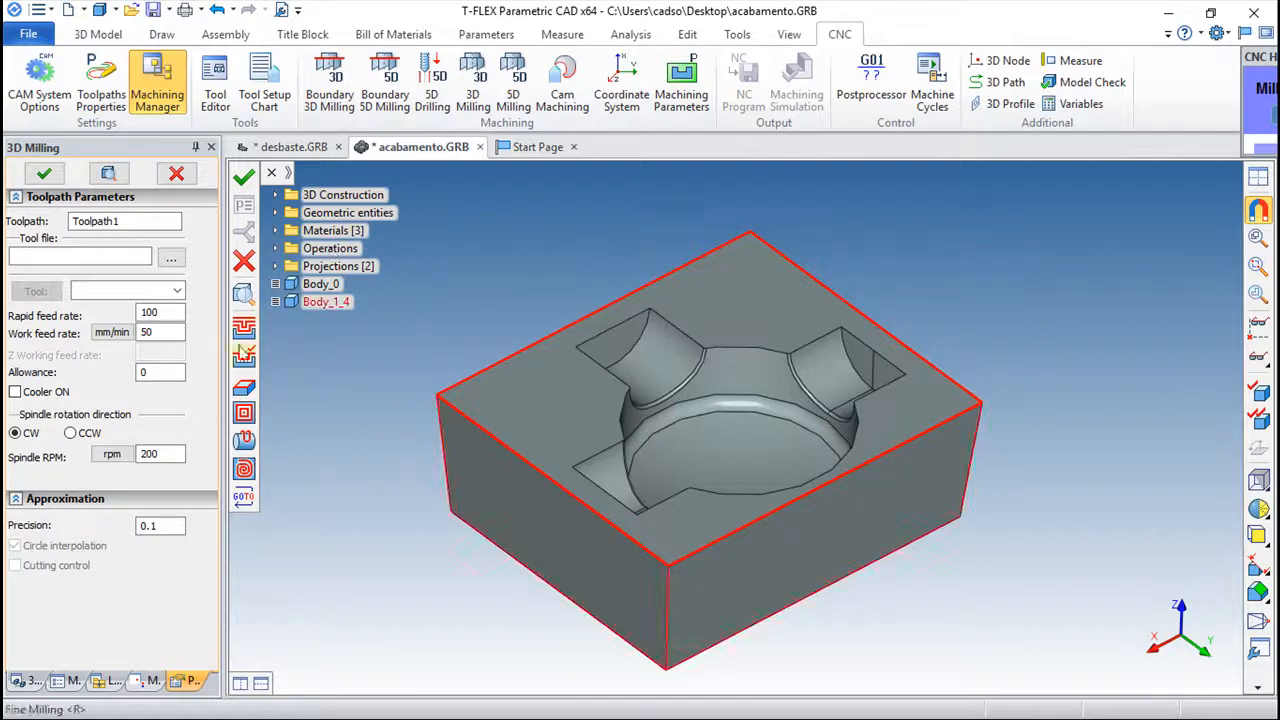
left_click(242, 340)
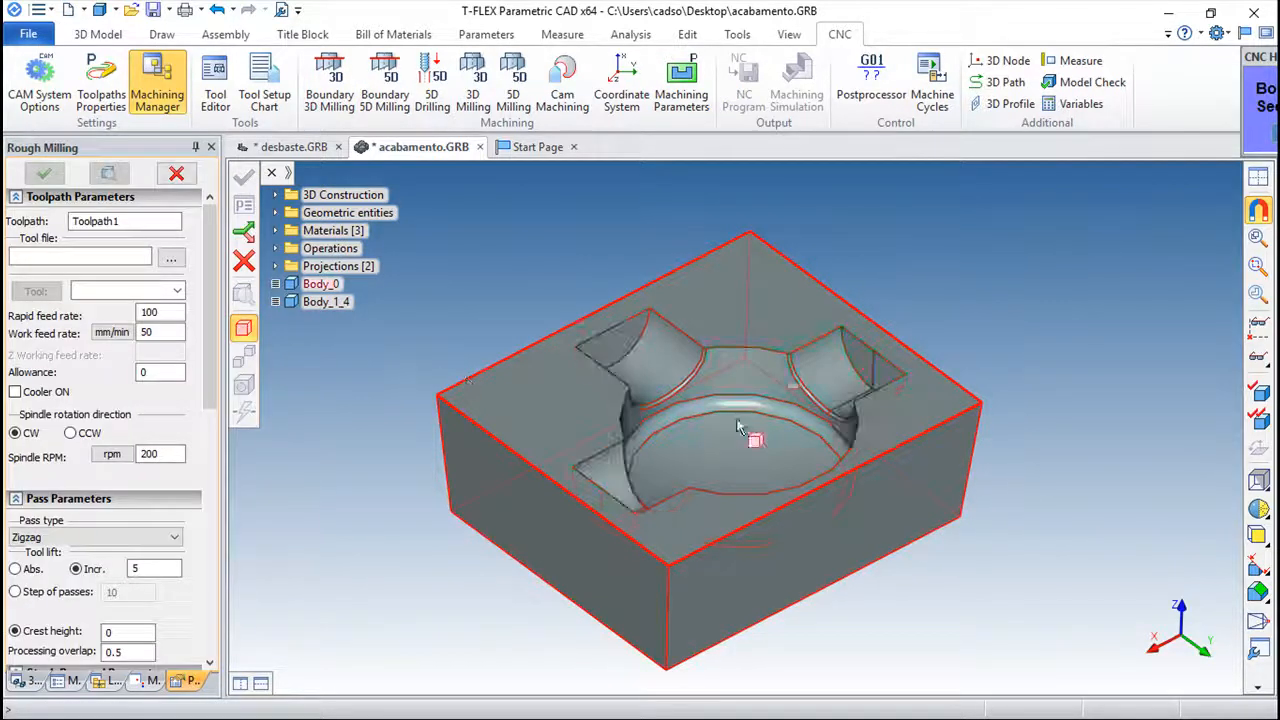
left_click(668, 322)
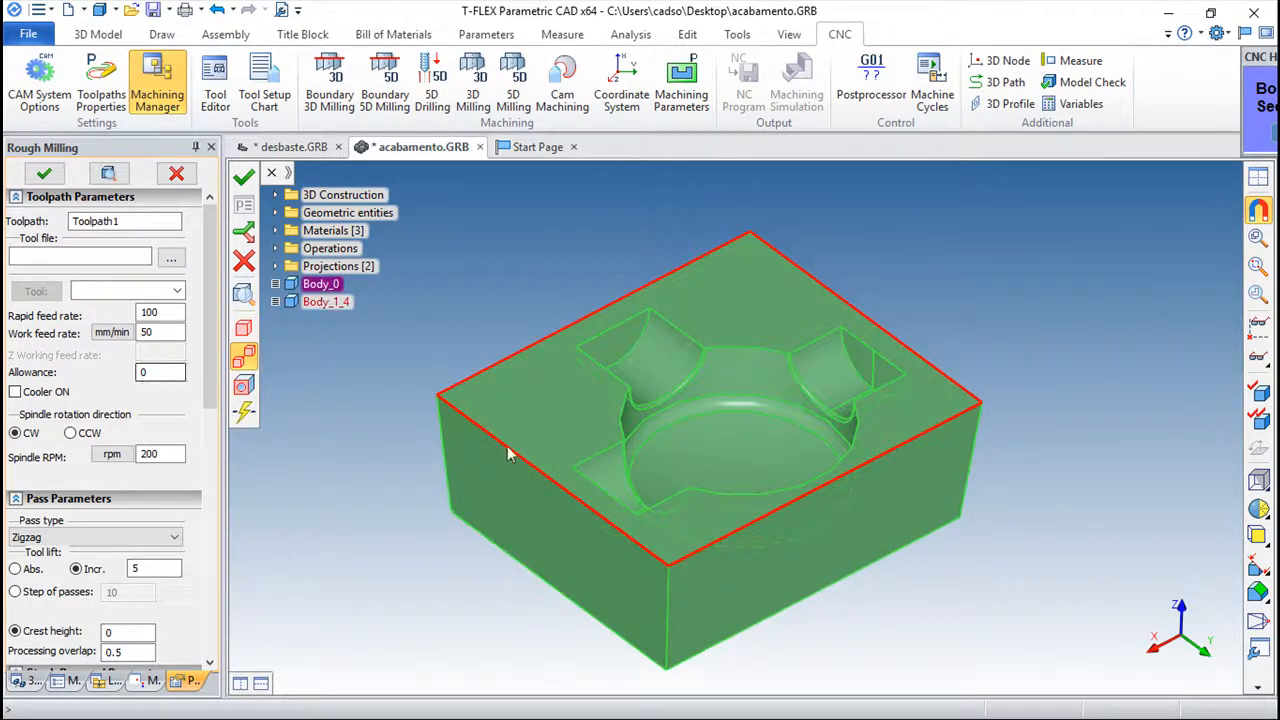
left_click(478, 485)
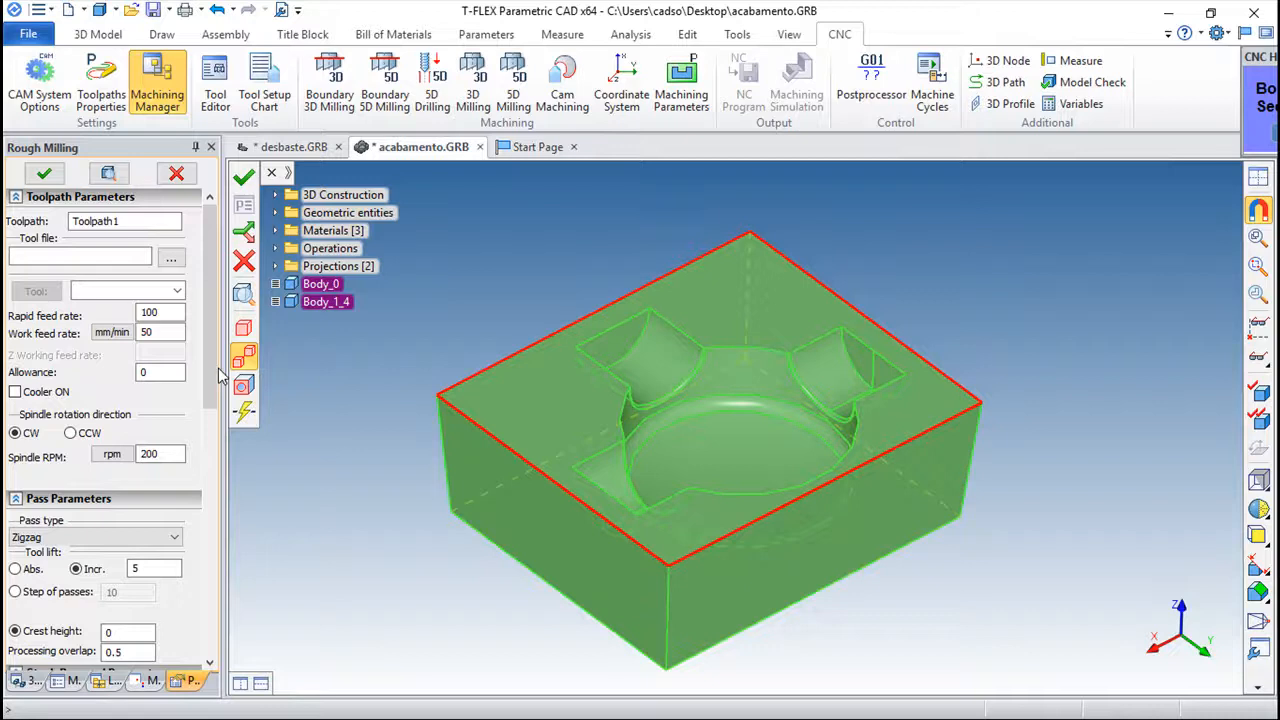
- Load the tool file 3d_milling.too and assign tool 2 to the rough milling toolpath
left_click(169, 256)
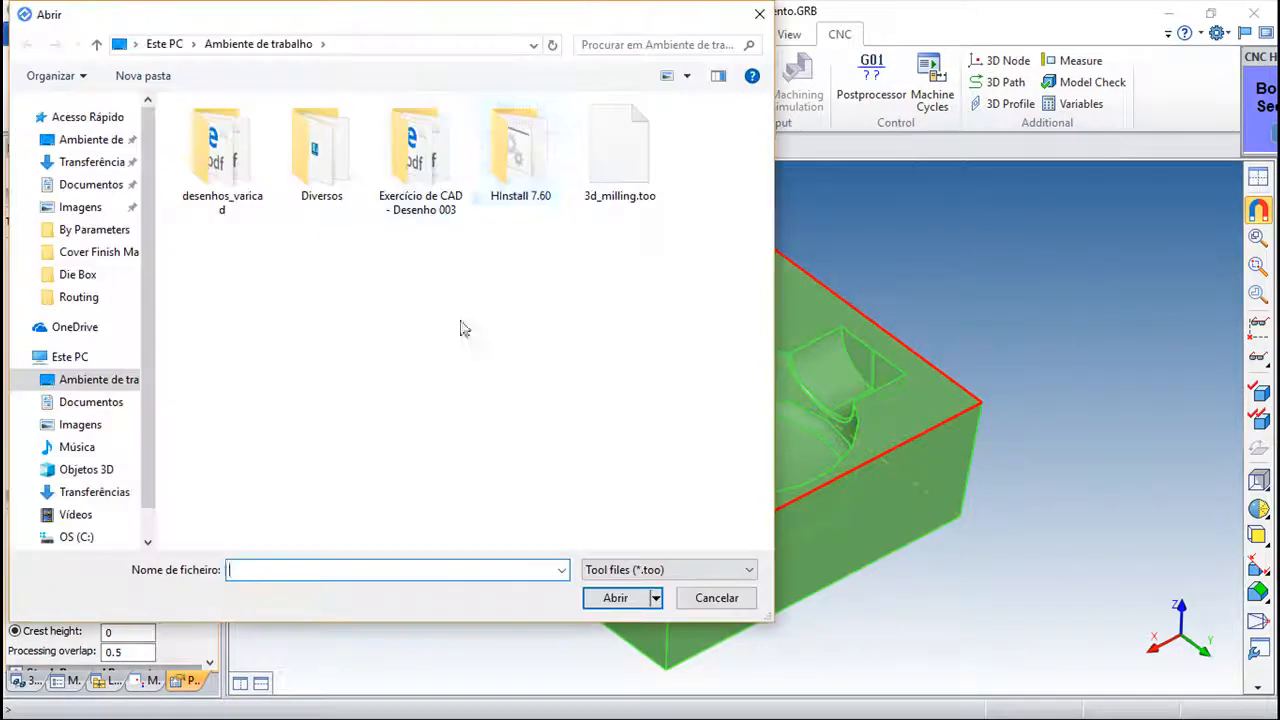
left_click(628, 170)
double_click(628, 170)
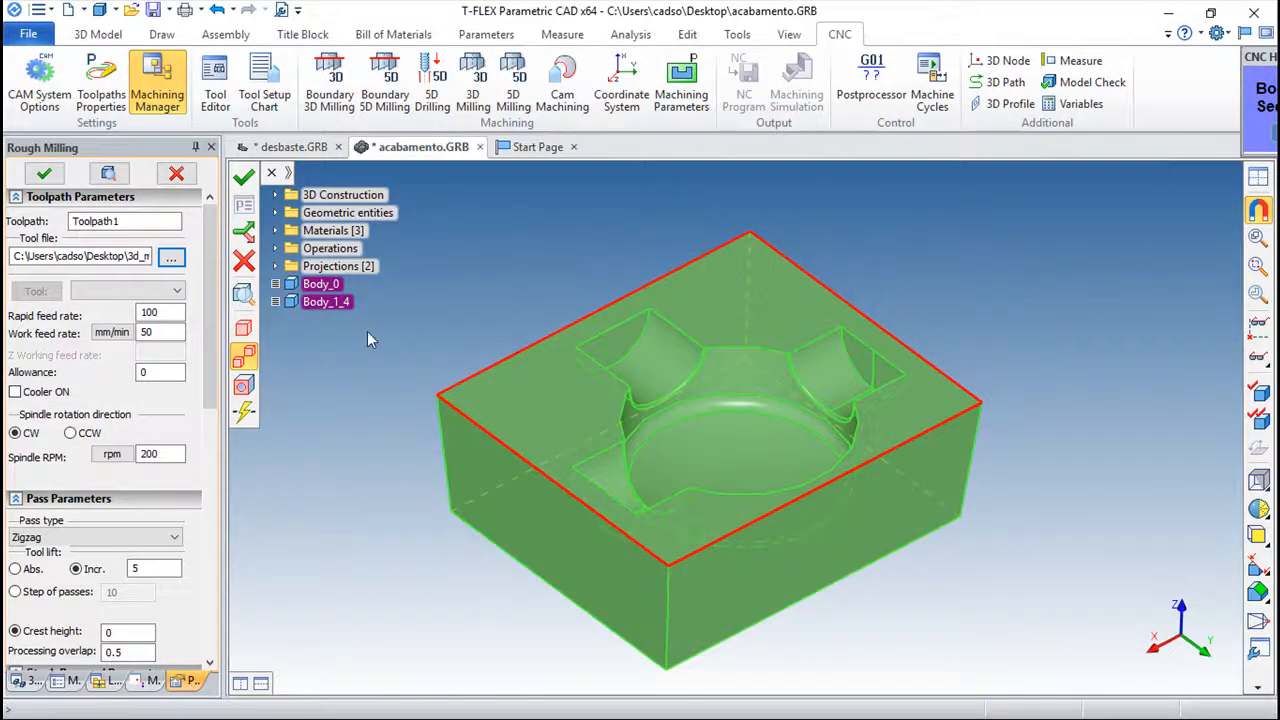
left_click(177, 291)
left_click(108, 321)
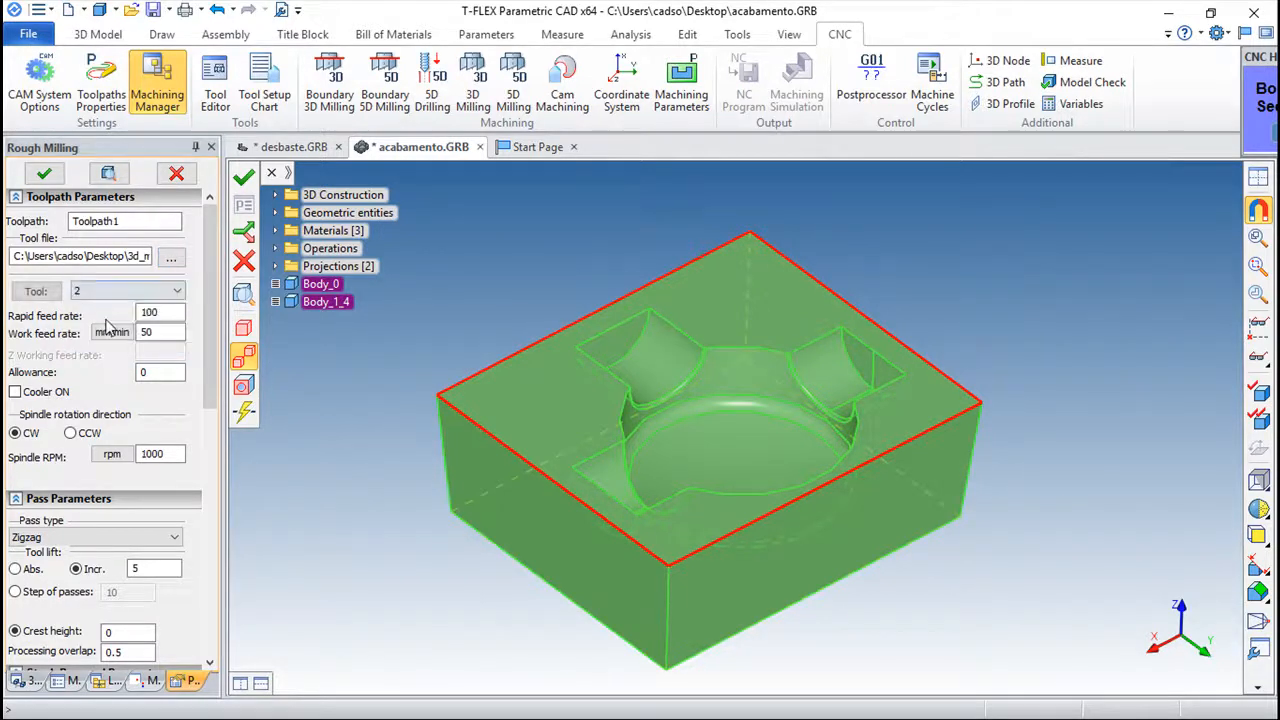
- Set the pass type to Spiral contoured with a step of passes of 20
left_click_drag(213, 375, 243, 440)
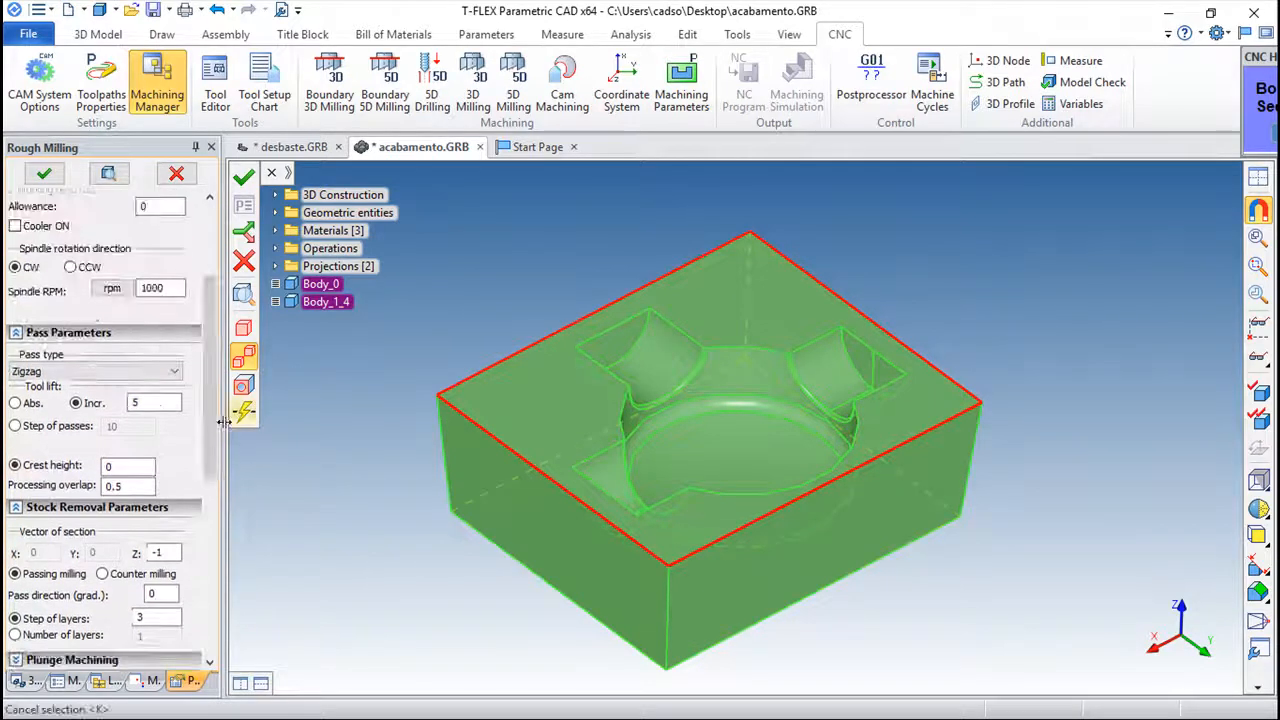
left_click(175, 373)
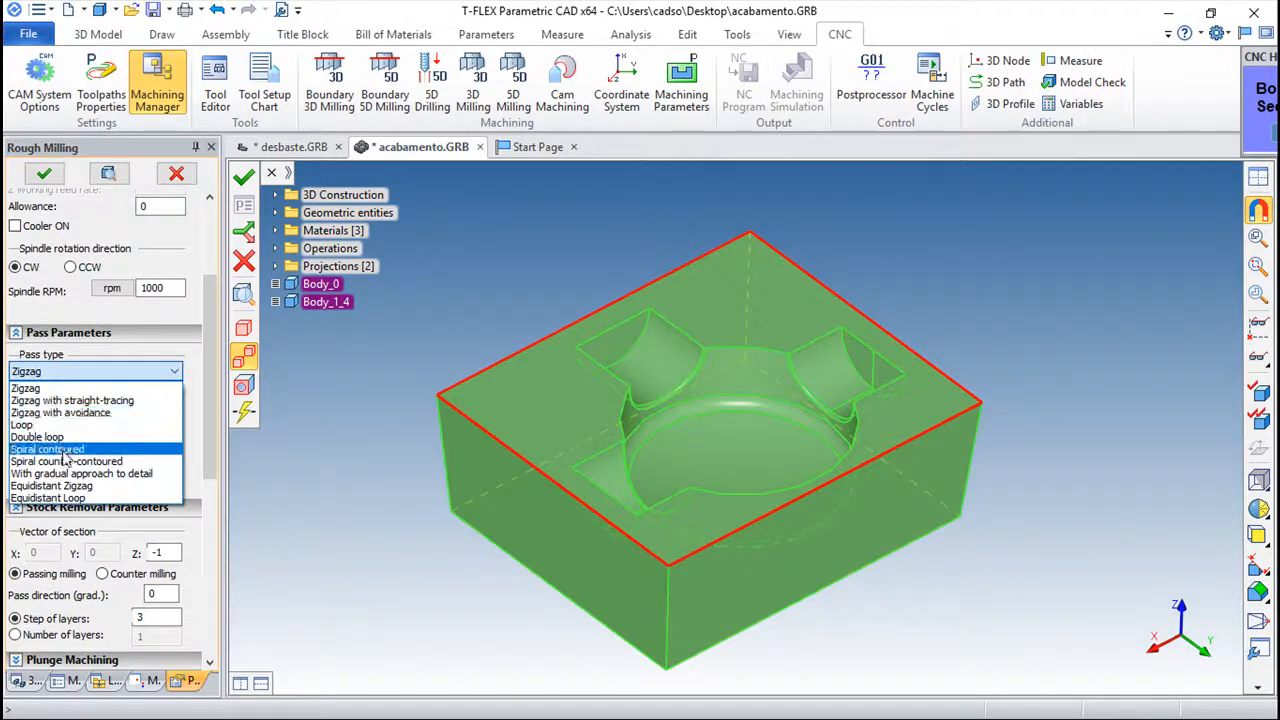
left_click(65, 450)
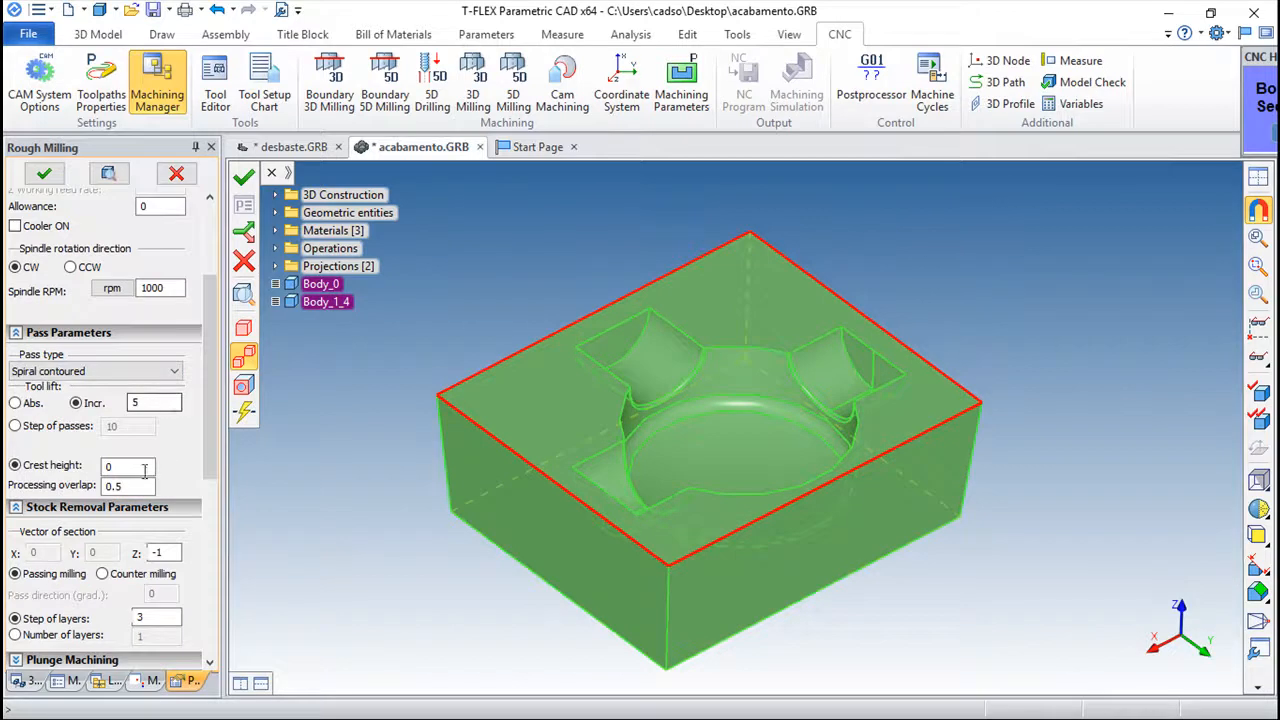
left_click(15, 427)
double_click(139, 427)
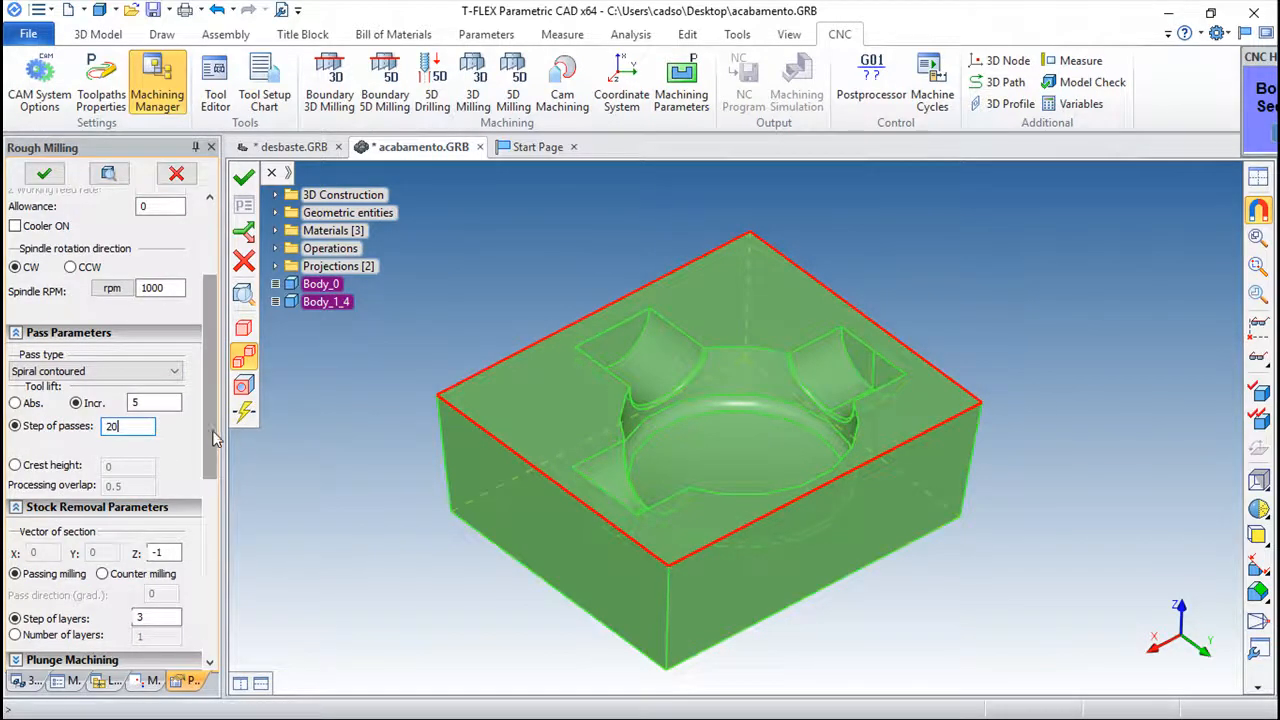
- Define the stock removal by number of layers, set to 3, and generate the toolpath inside the cavity
scroll(213, 437, "down", 3)
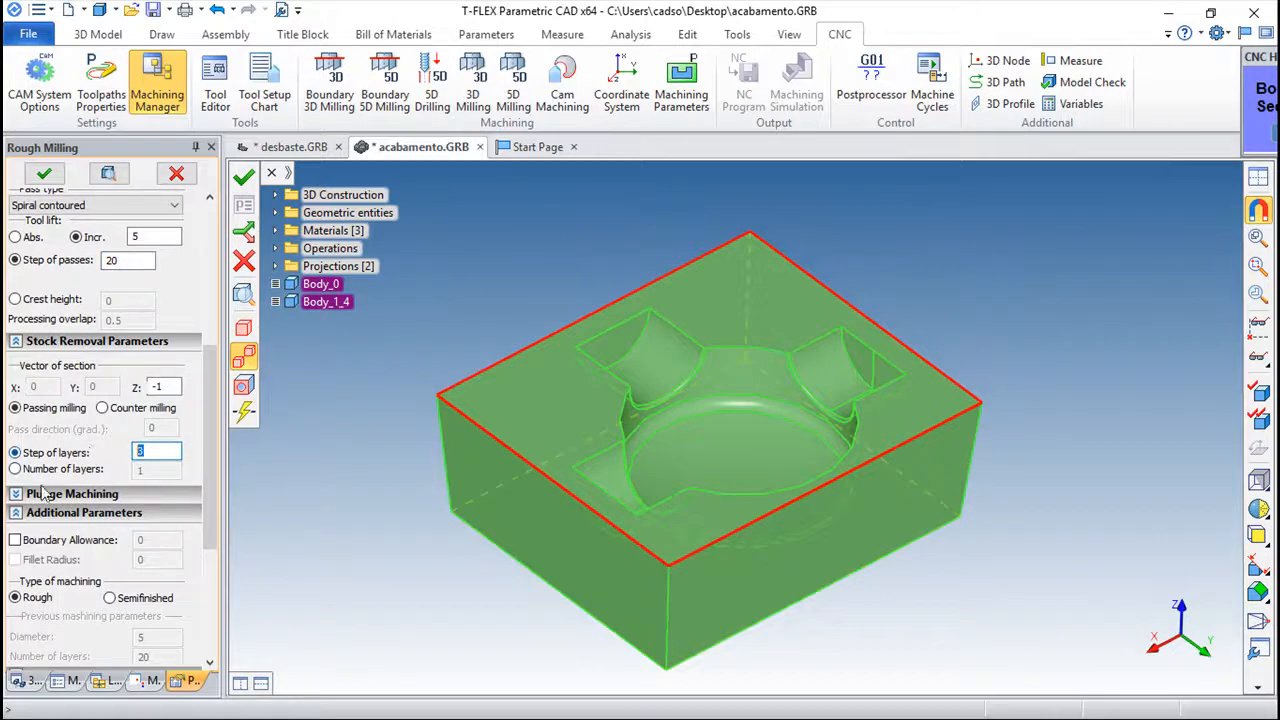
left_click(15, 470)
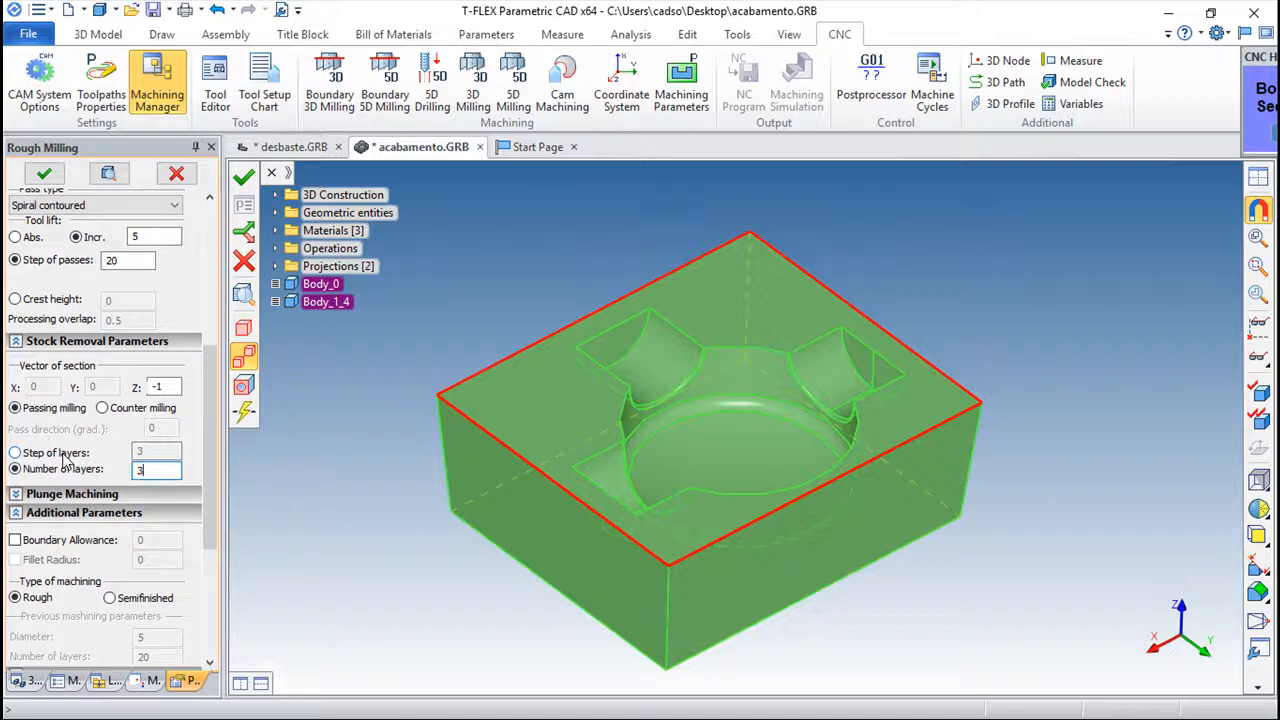
left_click(243, 180)
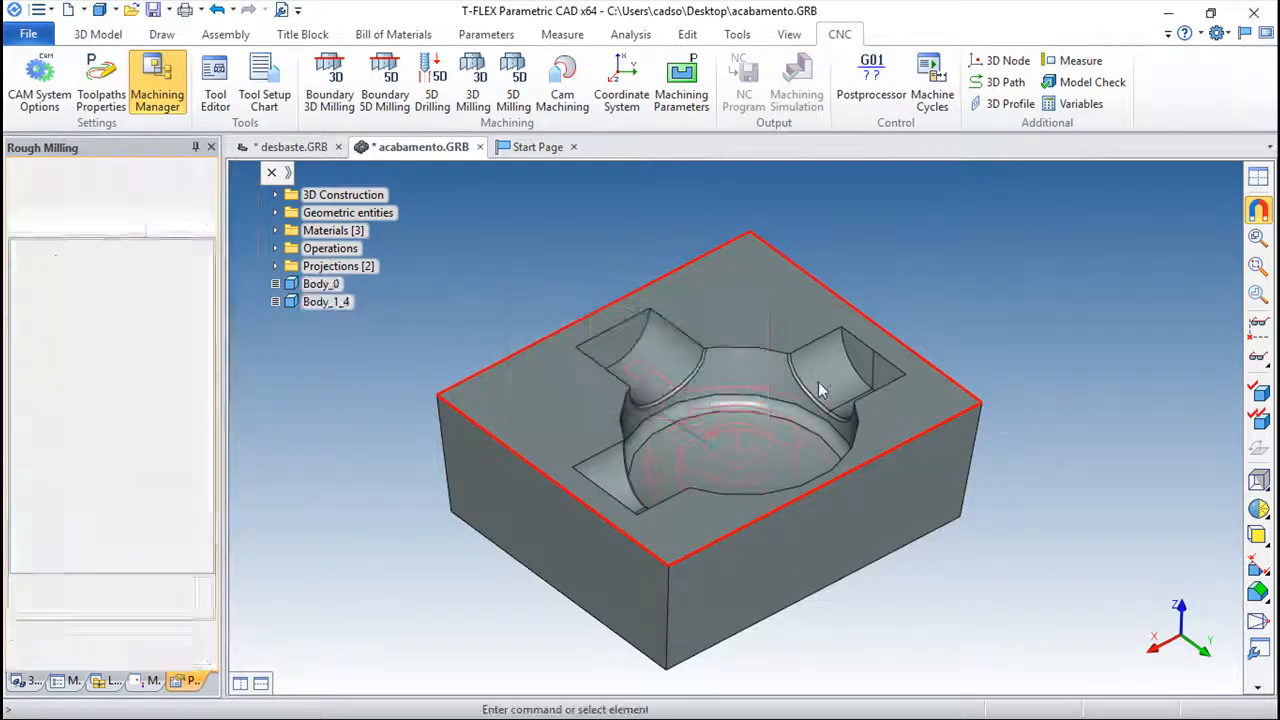
scroll(727, 492, "up", 3)
left_click_drag(690, 541, 754, 386)
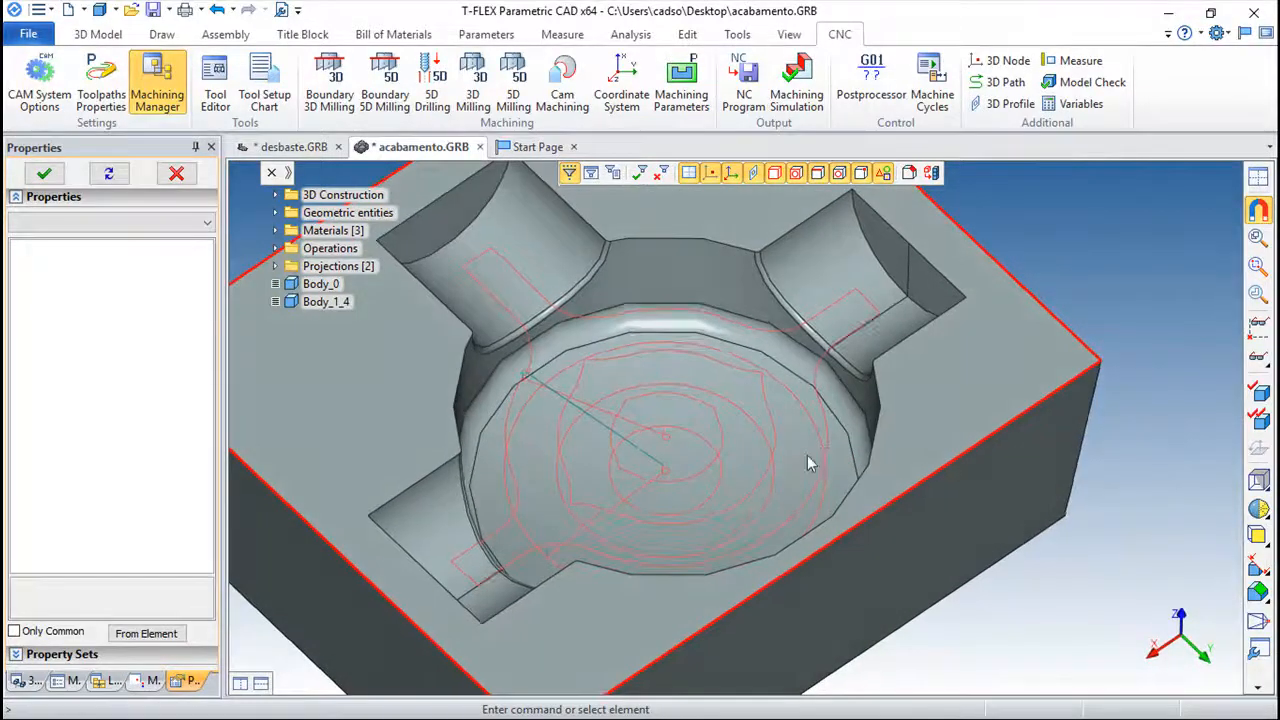
- Play the machining simulation of the spiral contoured toolpath, examine the tool motion in the round cavity, and exit the simulation
left_click(796, 88)
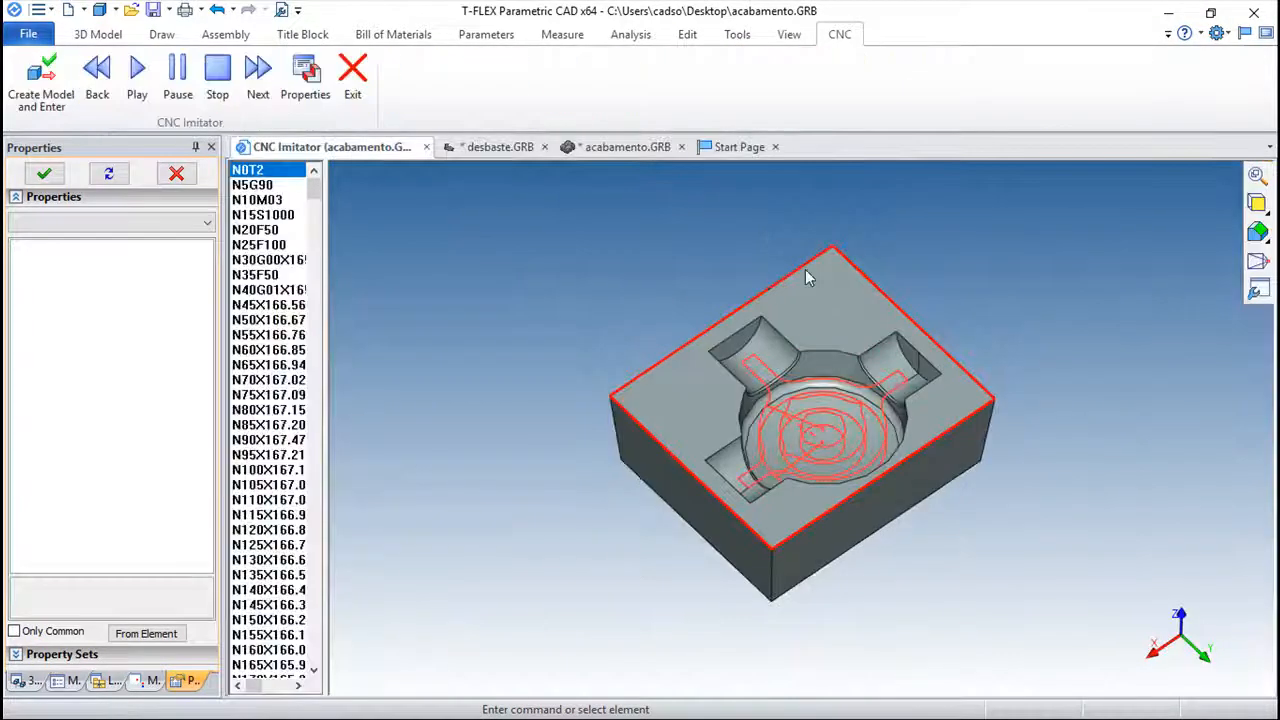
scroll(909, 484, "up", 5)
left_click_drag(771, 463, 746, 311)
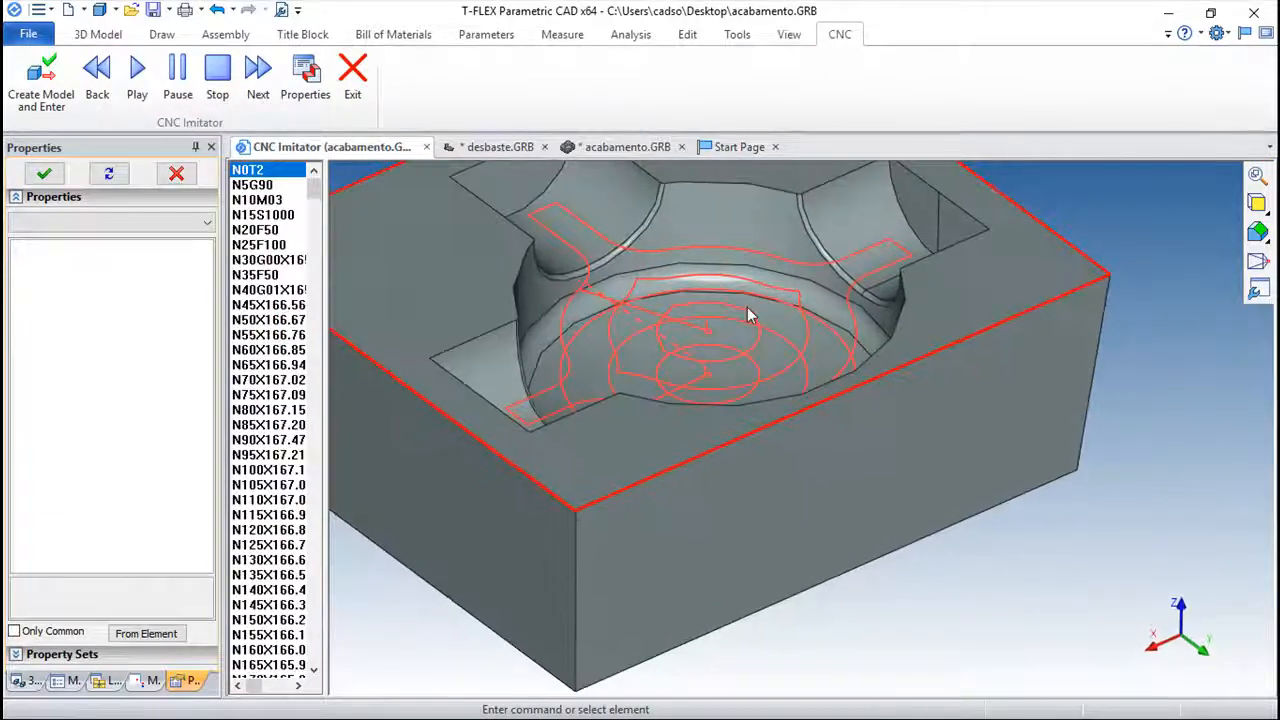
middle_click_drag(842, 380, 908, 492)
scroll(907, 492, "up", 5)
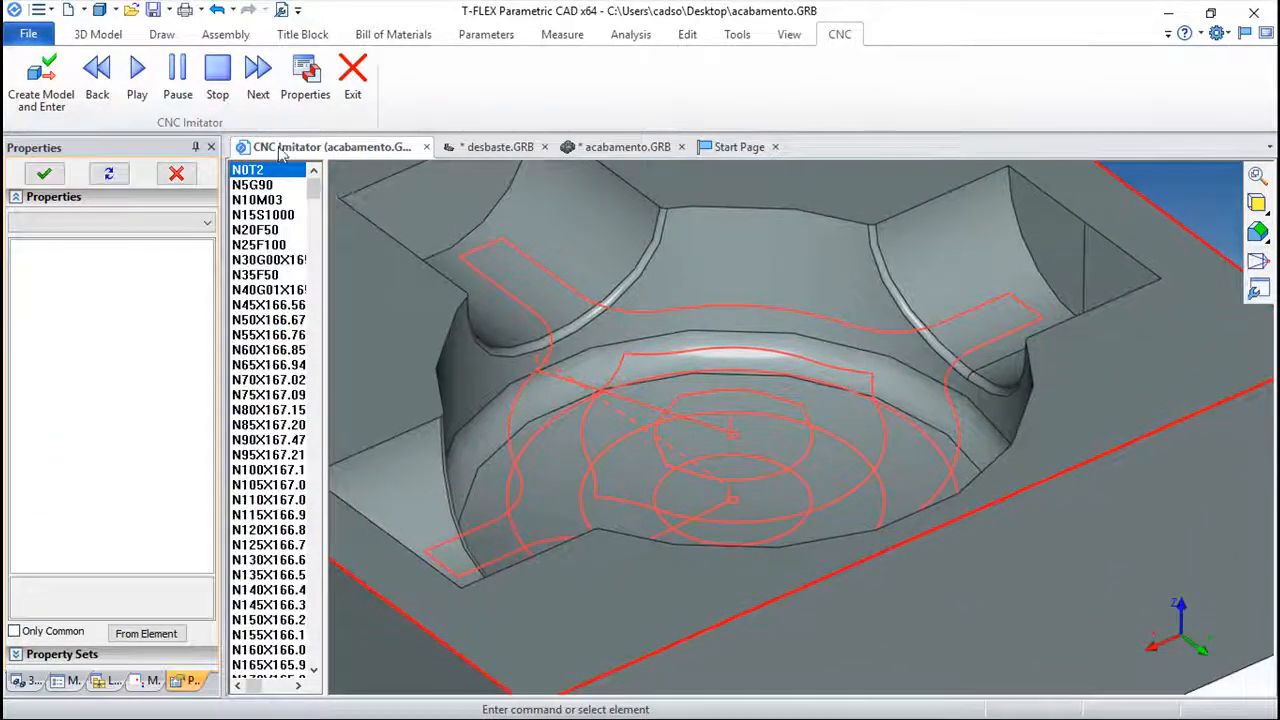
left_click(137, 75)
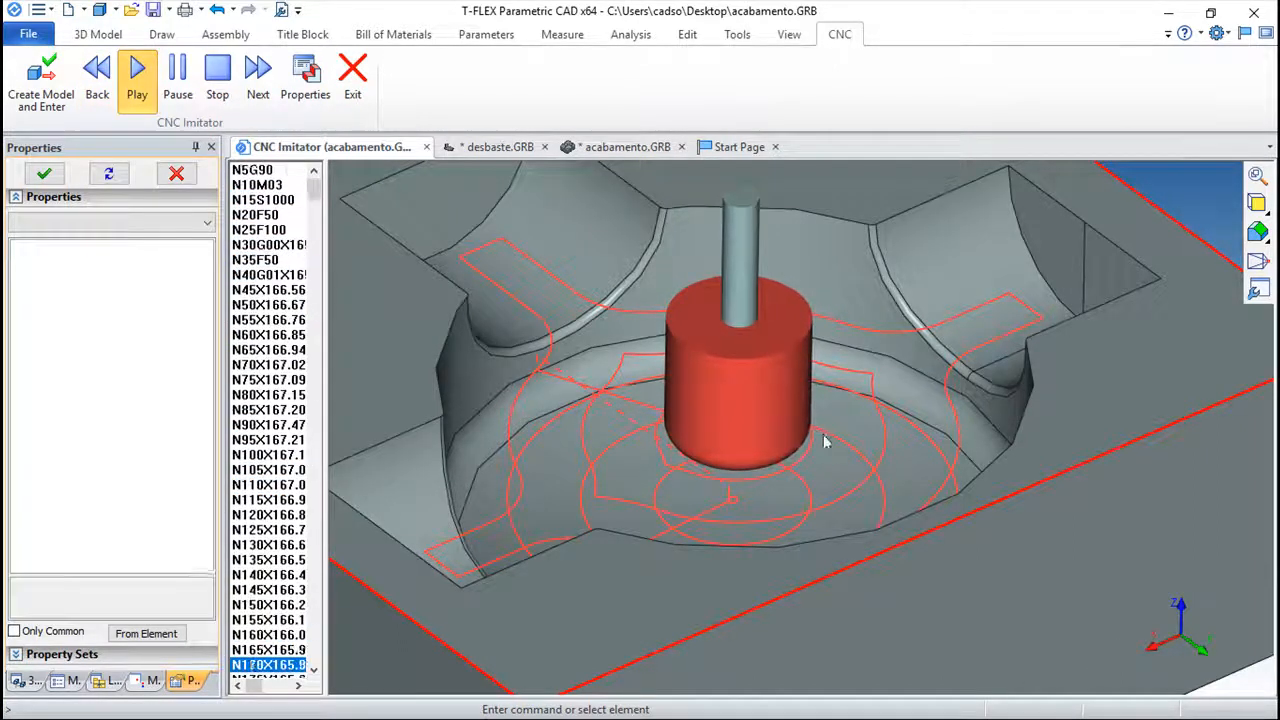
scroll(836, 470, "up", 2)
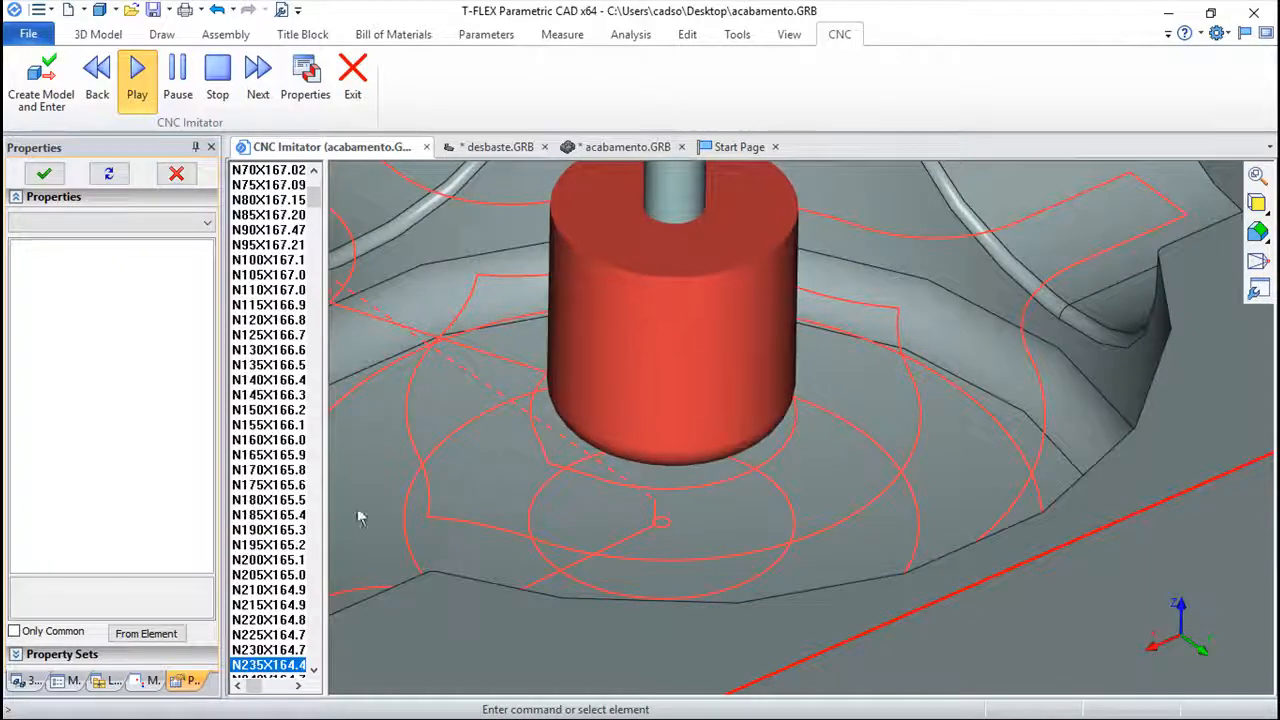
scroll(650, 495, "down", 2)
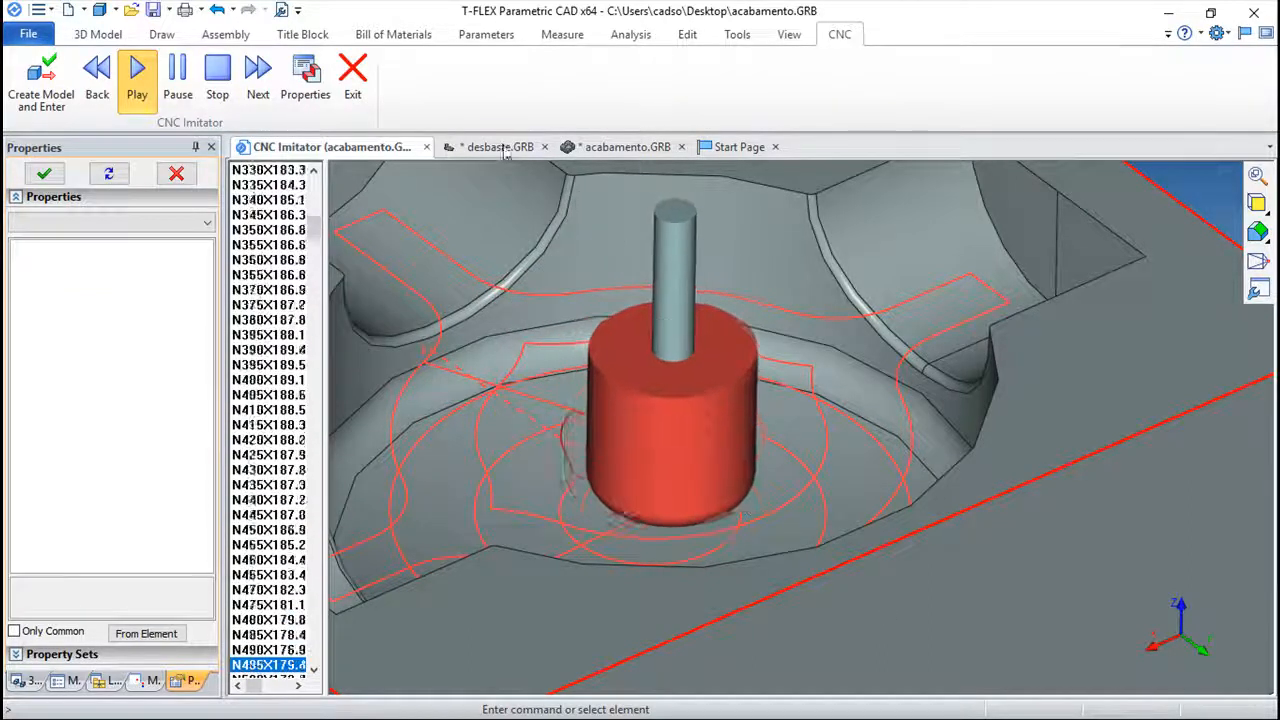
left_click(352, 72)
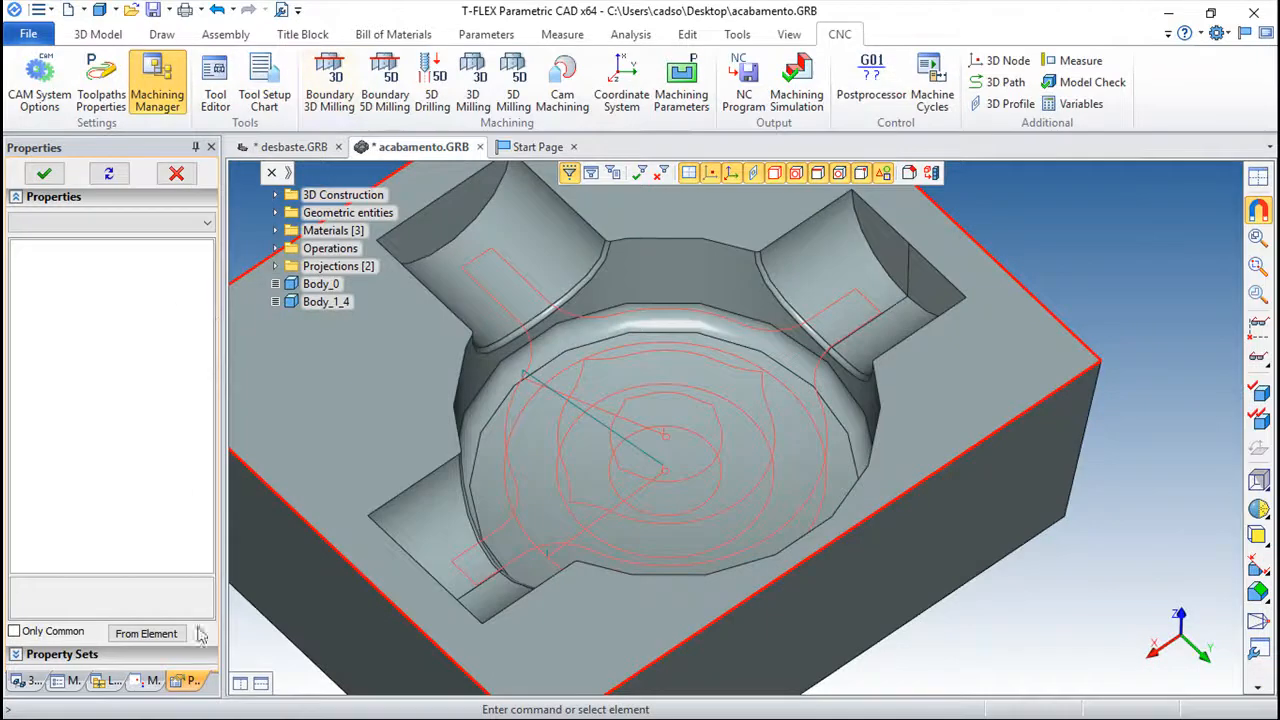
- Edit the spiral contoured toolpath to enable circle interpolation, and regenerate it
left_click(152, 681)
double_click(80, 184)
scroll(145, 487, "down", 10)
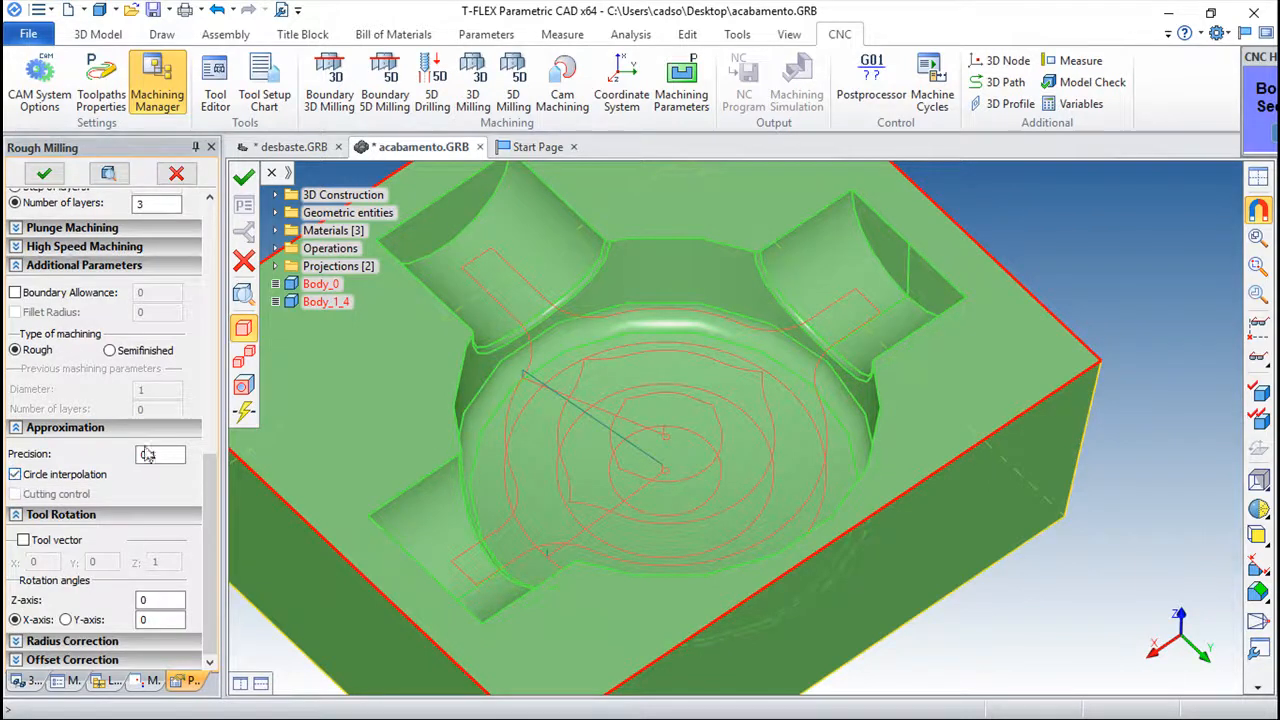
left_click(245, 178)
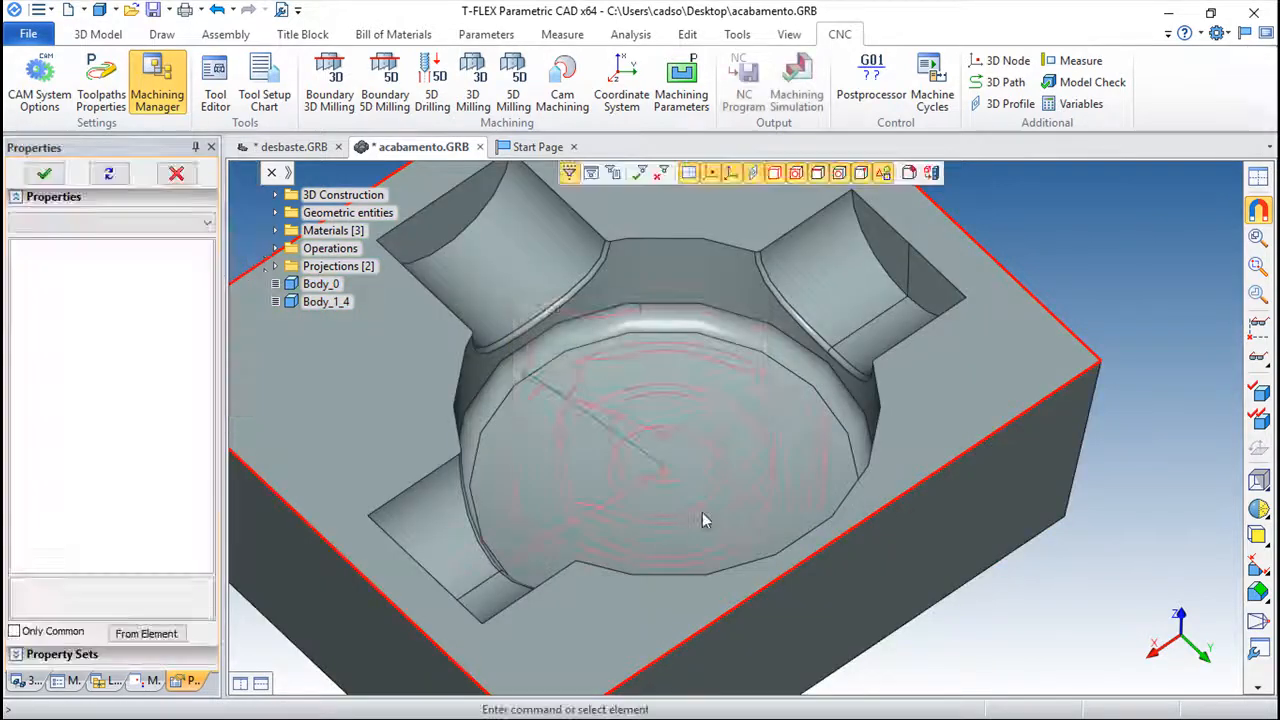
middle_click_drag(731, 461, 710, 441)
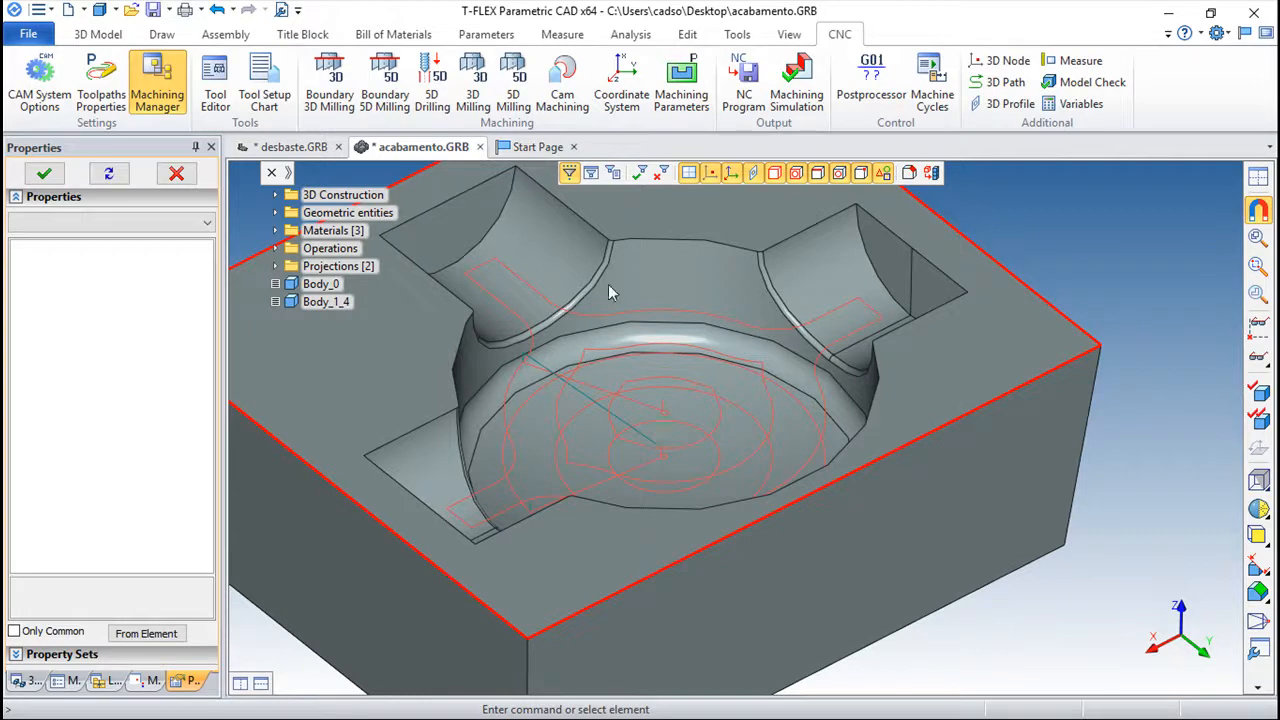
- Simulate the regenerated toolpath with circle interpolation, watch the tool move through the cavity, and leave the simulation
left_click(805, 85)
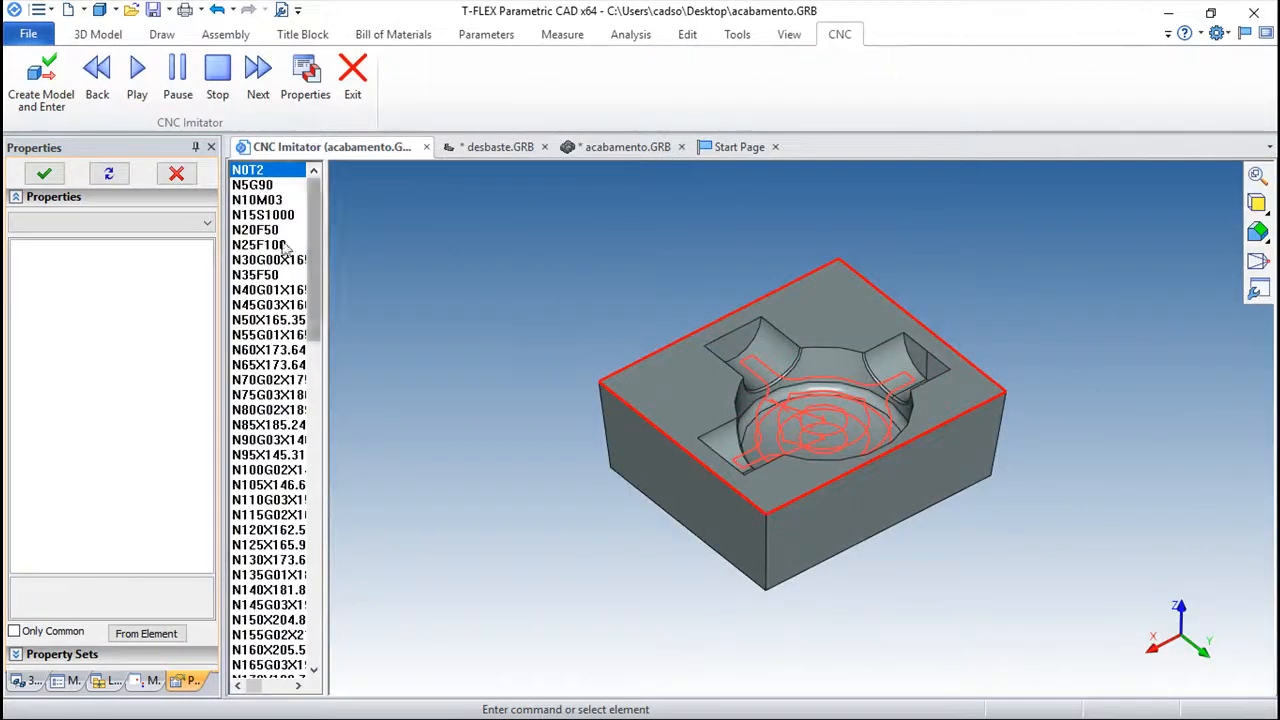
left_click(137, 70)
scroll(960, 428, "up", 4)
scroll(960, 428, "up", 2)
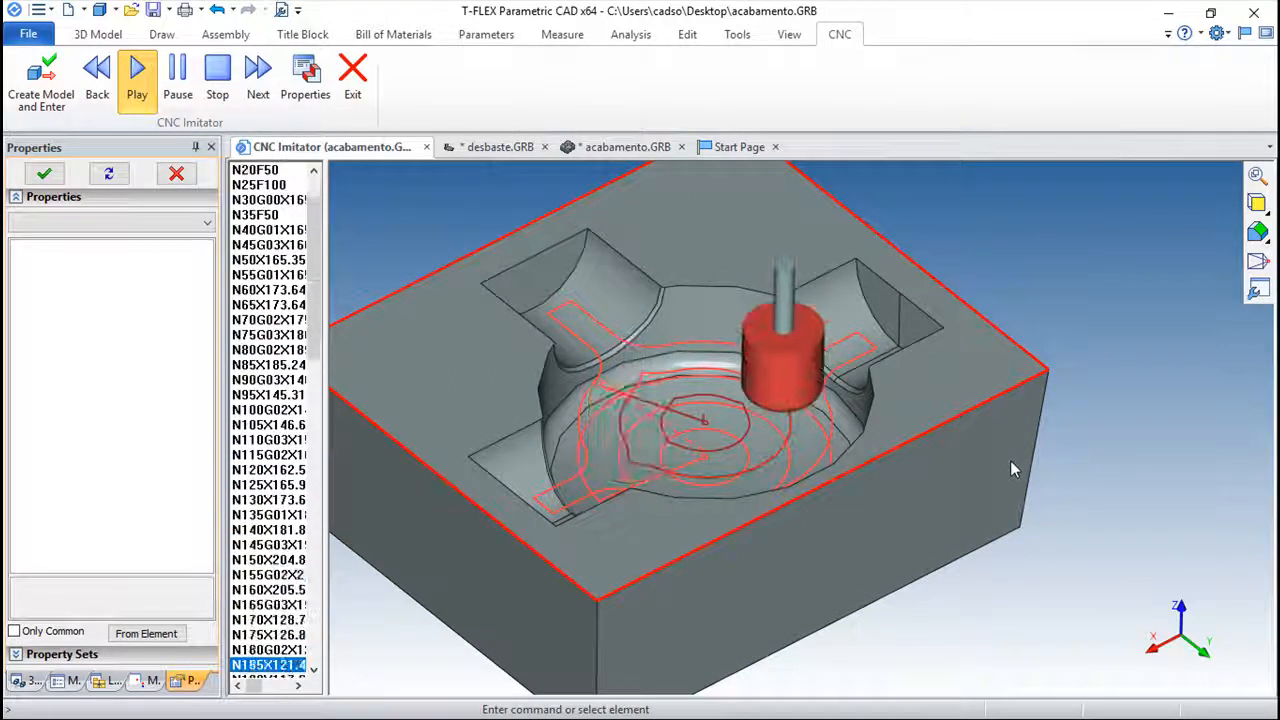
scroll(789, 446, "up", 3)
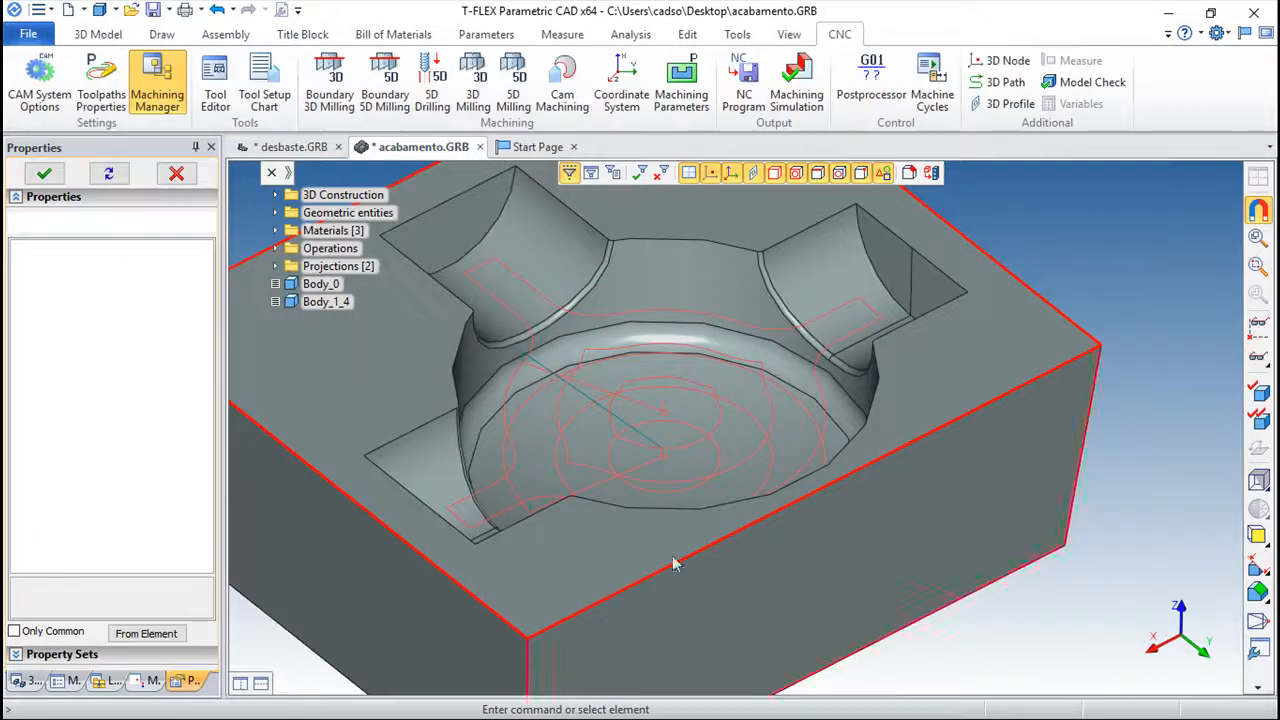
- Edit Toolpath1 to enable high speed machining with a minimum trochoid radius of 3, and regenerate it
middle_click_drag(828, 480, 951, 541)
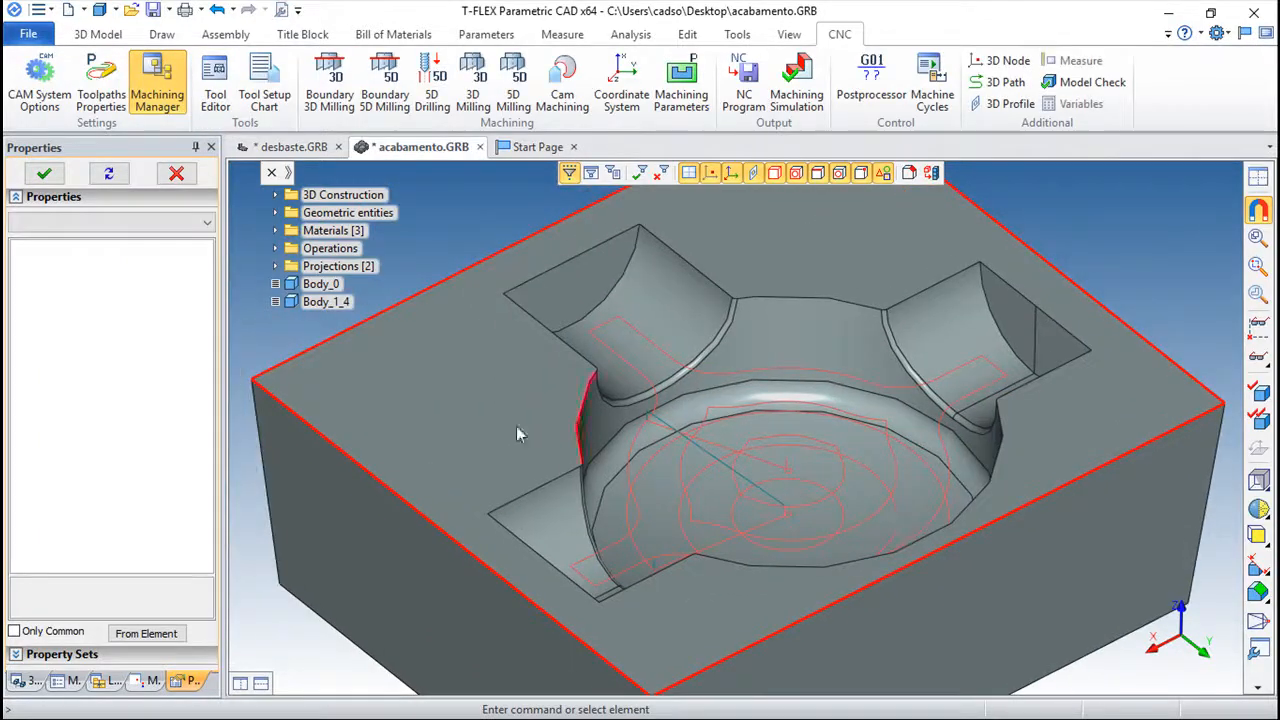
left_click(153, 681)
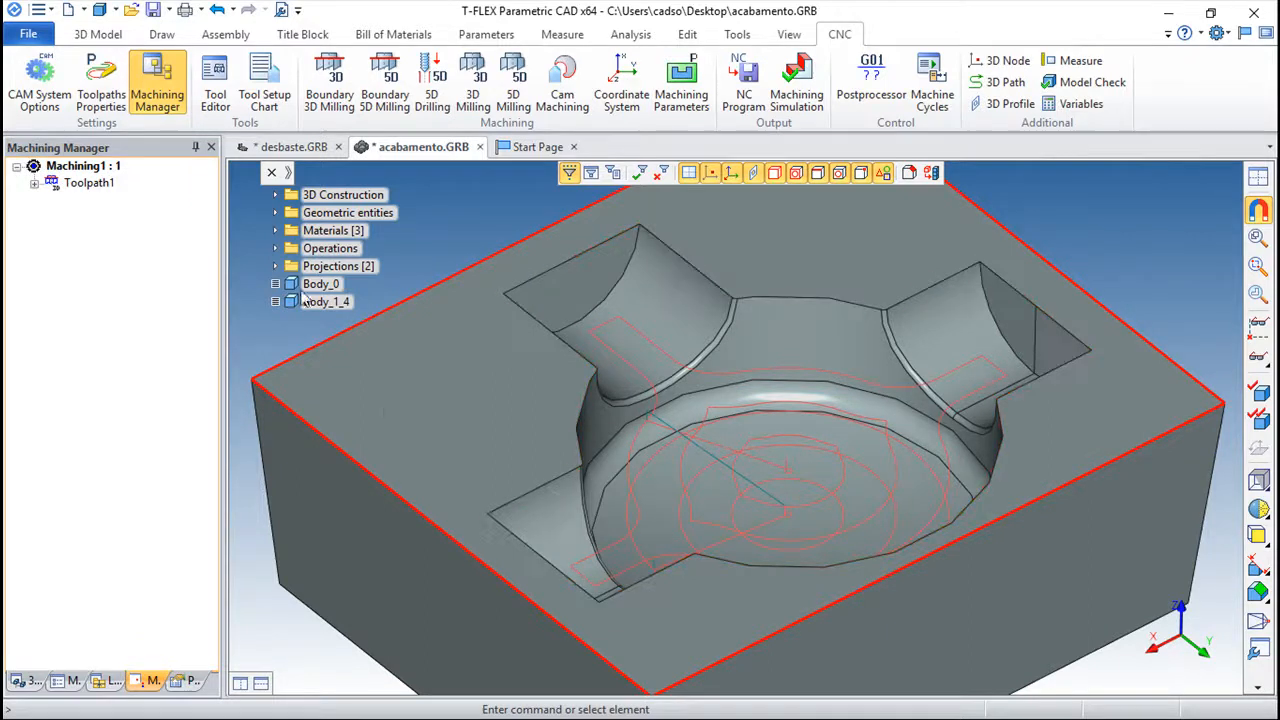
double_click(80, 184)
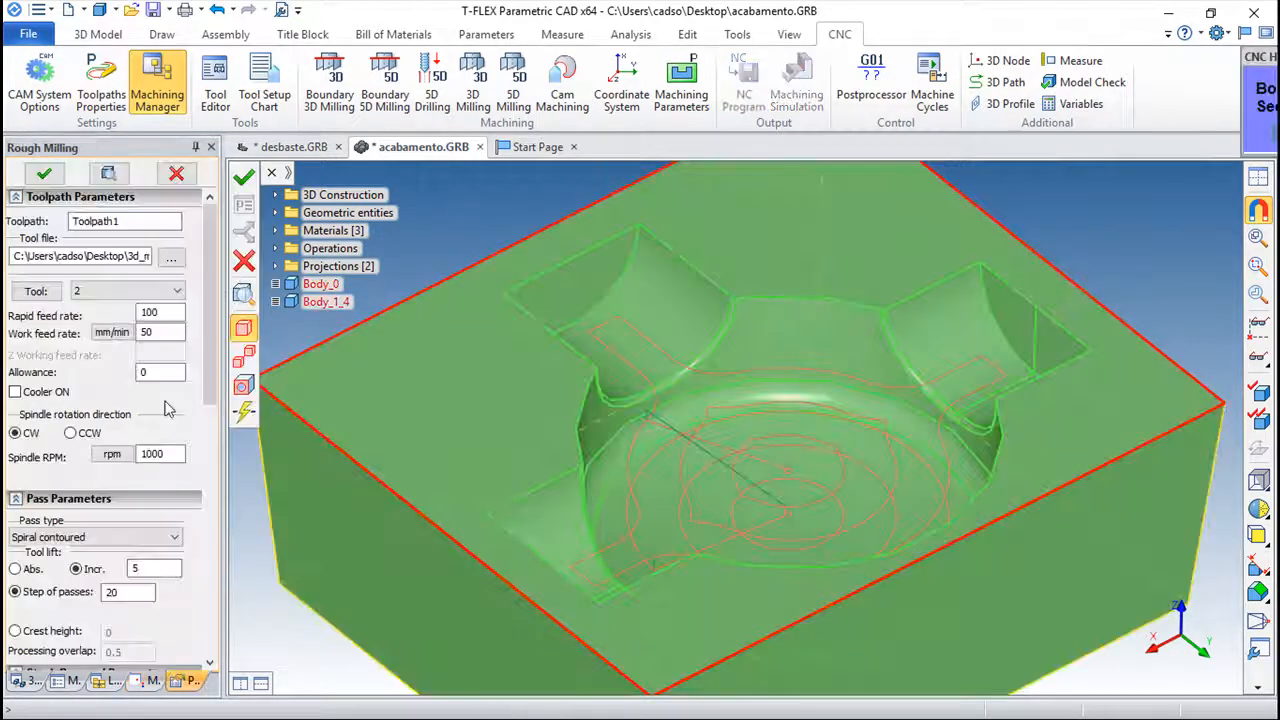
scroll(200, 363, "down", 10)
left_click(40, 409)
left_click(26, 433)
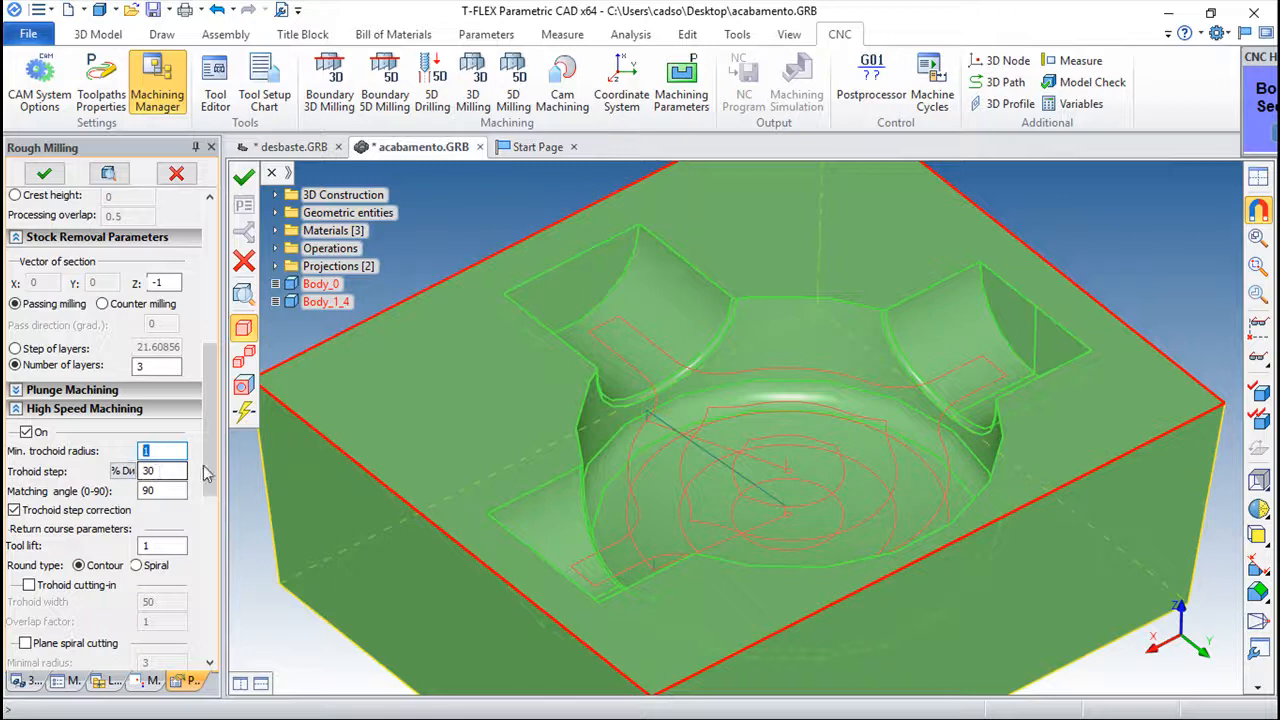
type("3")
scroll(180, 455, "down", 5)
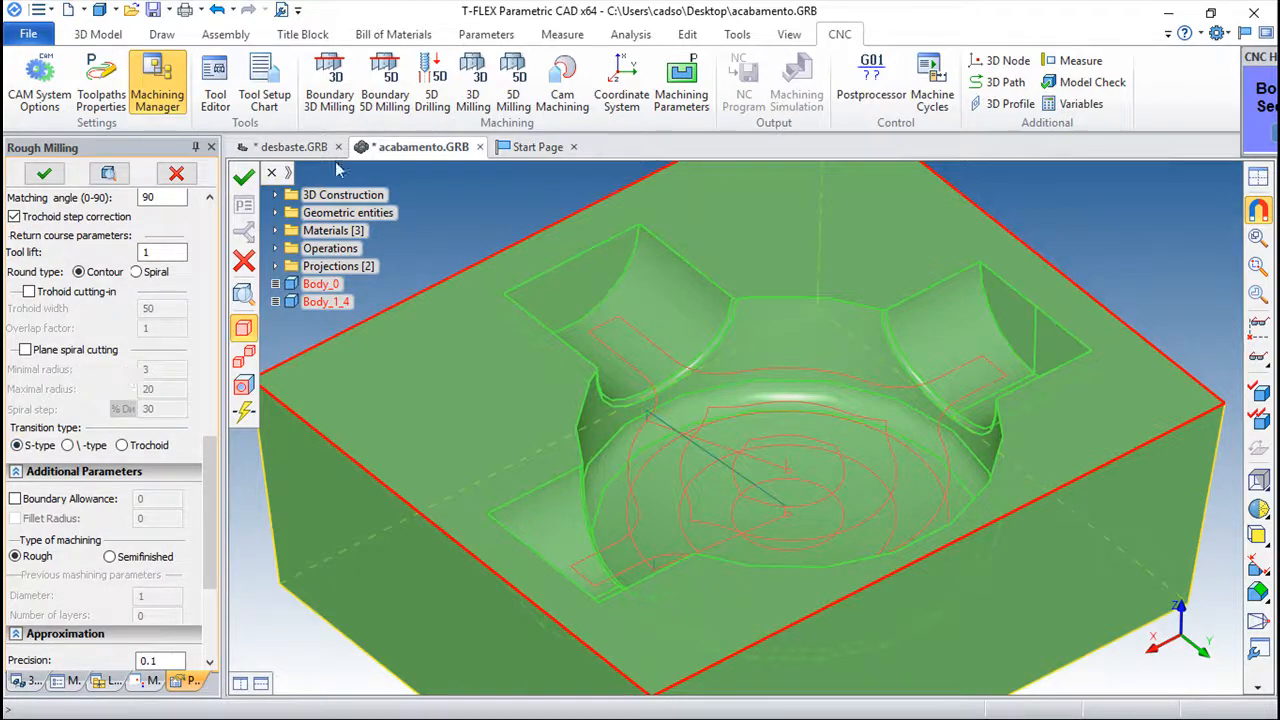
left_click(241, 183)
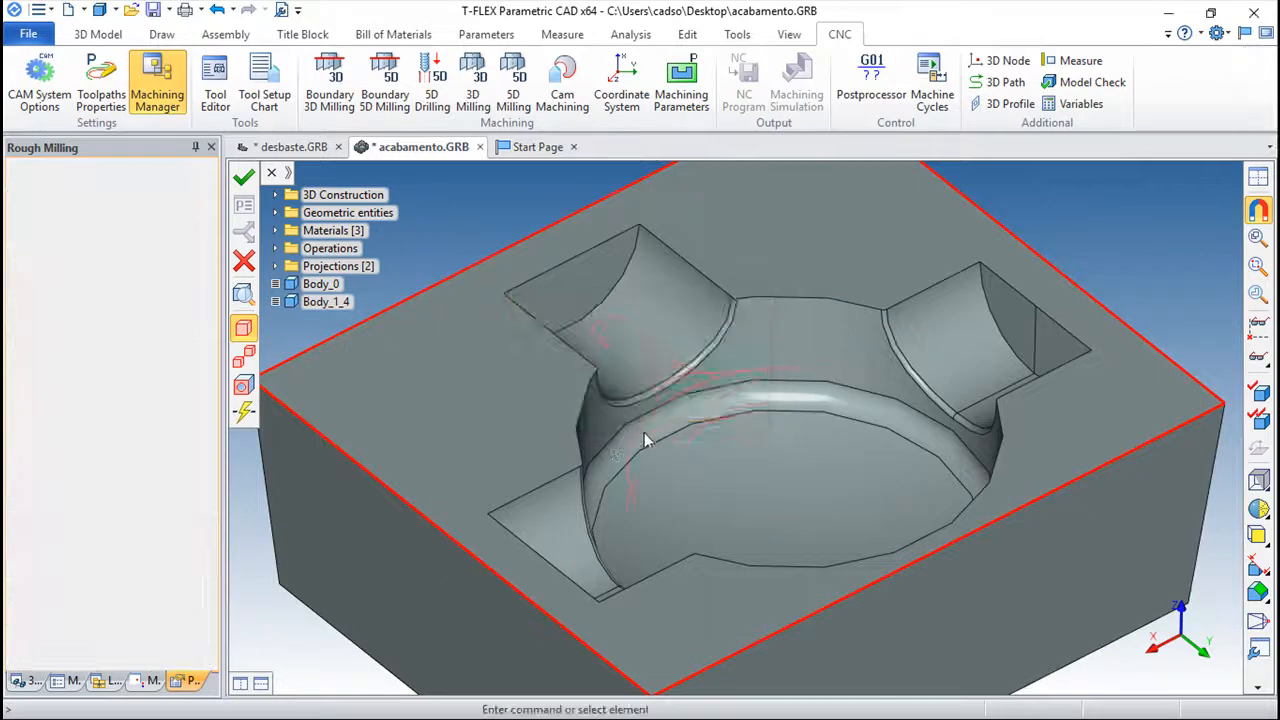
- Simulate the high speed toolpath, examine the trochoidal tool motion in the cavity and its side channels, and exit the simulation
mouse_move(820, 540)
left_mouse_down()
mouse_move(794, 657)
mouse_move(851, 549)
mouse_move(818, 551)
left_mouse_up()
scroll(866, 503, "up", 3)
left_click_drag(885, 489, 865, 560)
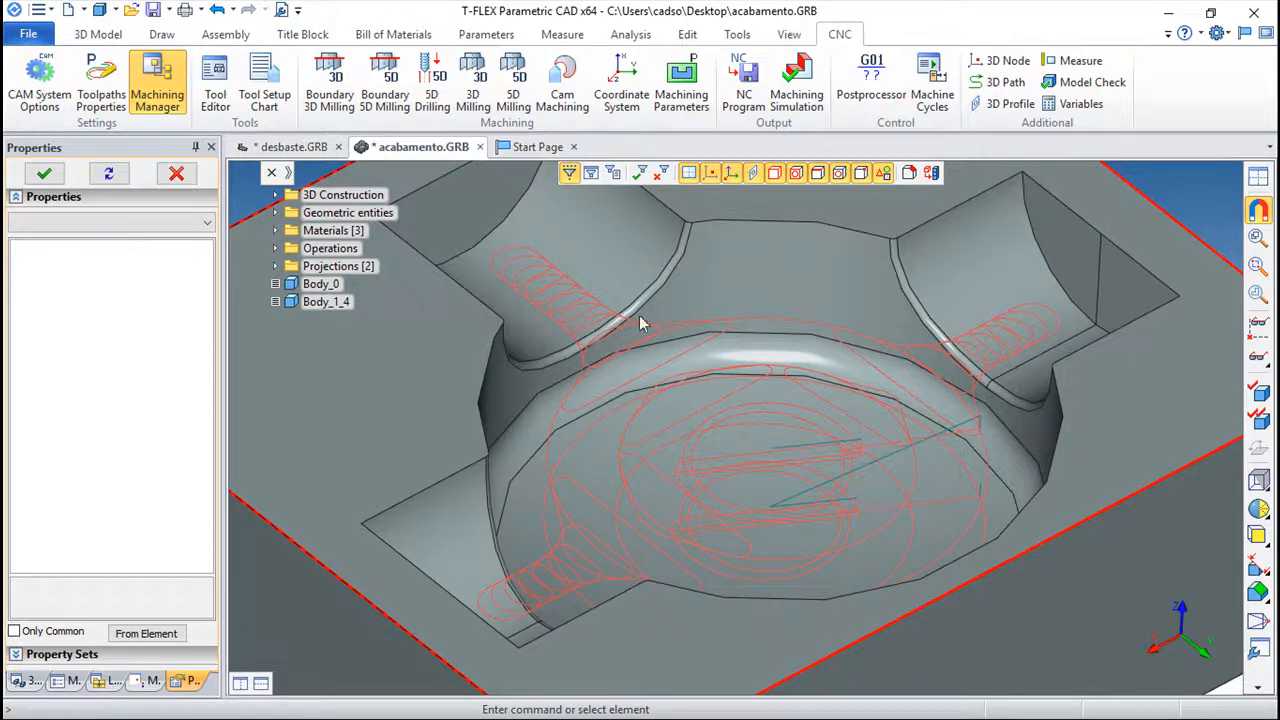
left_click(796, 85)
scroll(800, 375, "up", 3)
scroll(980, 443, "up", 2)
scroll(818, 355, "down", 2)
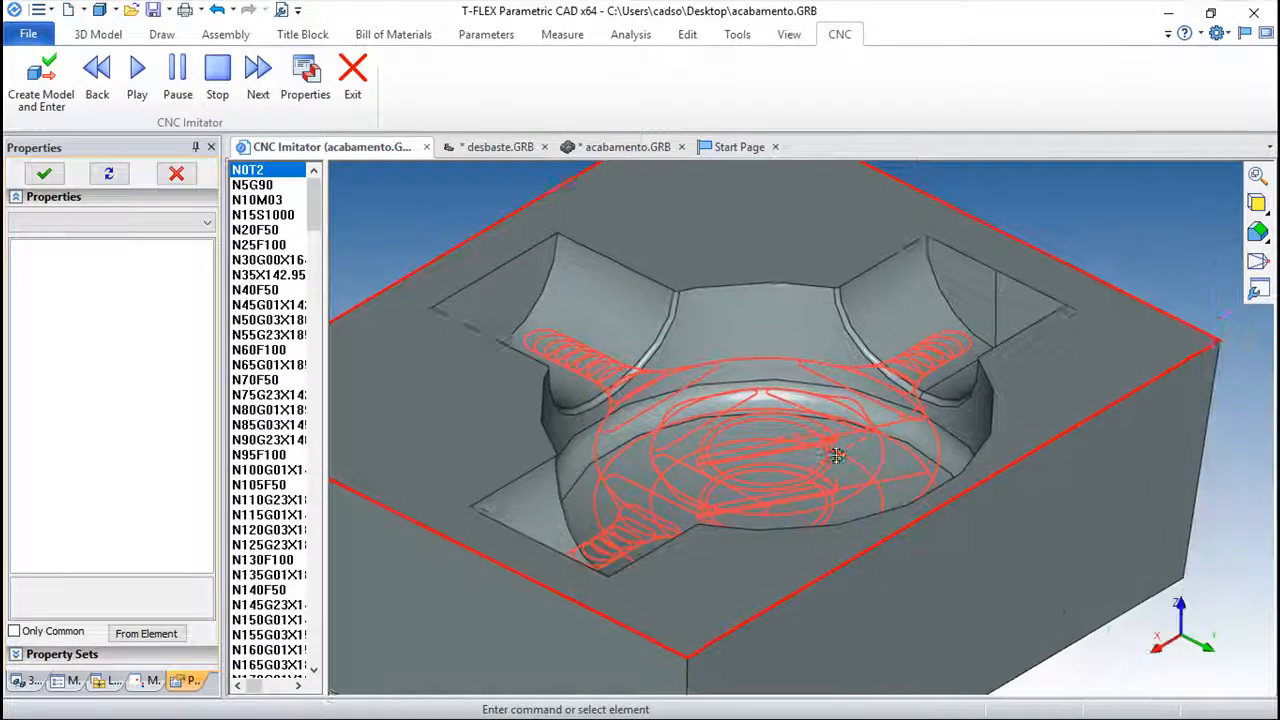
left_click(141, 90)
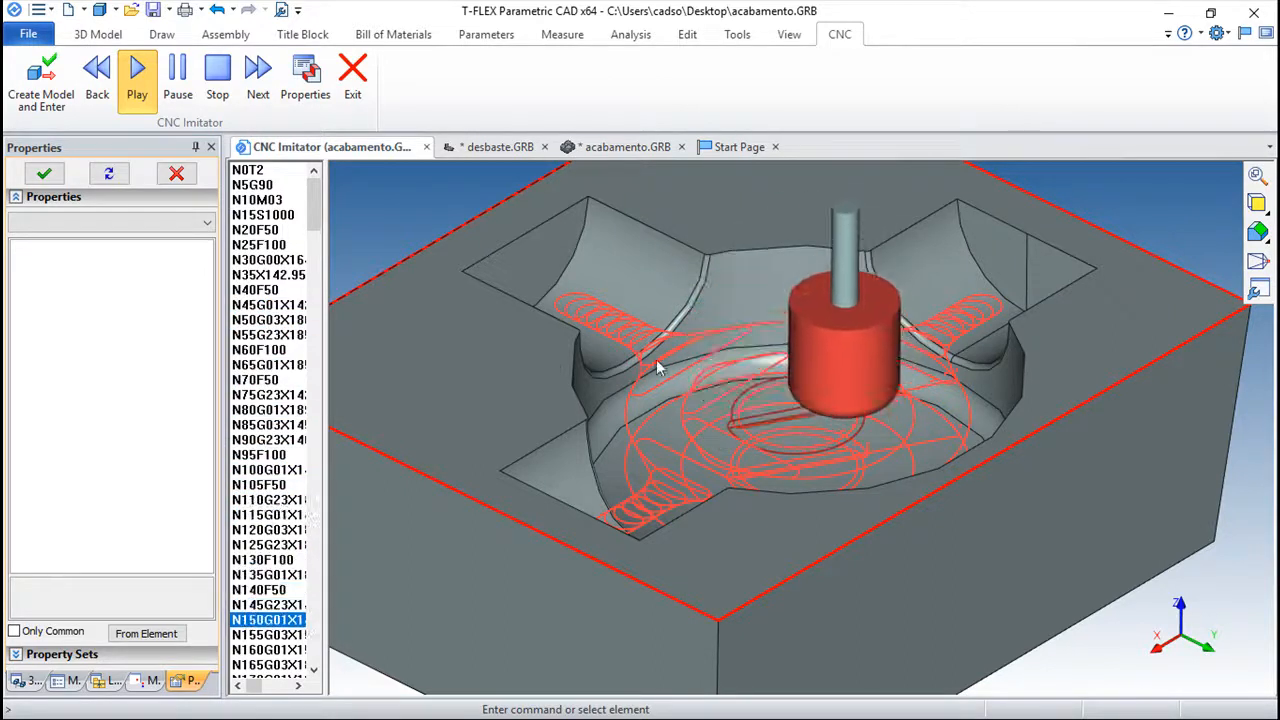
scroll(1020, 466, "up", 3)
middle_click_drag(826, 349, 949, 503)
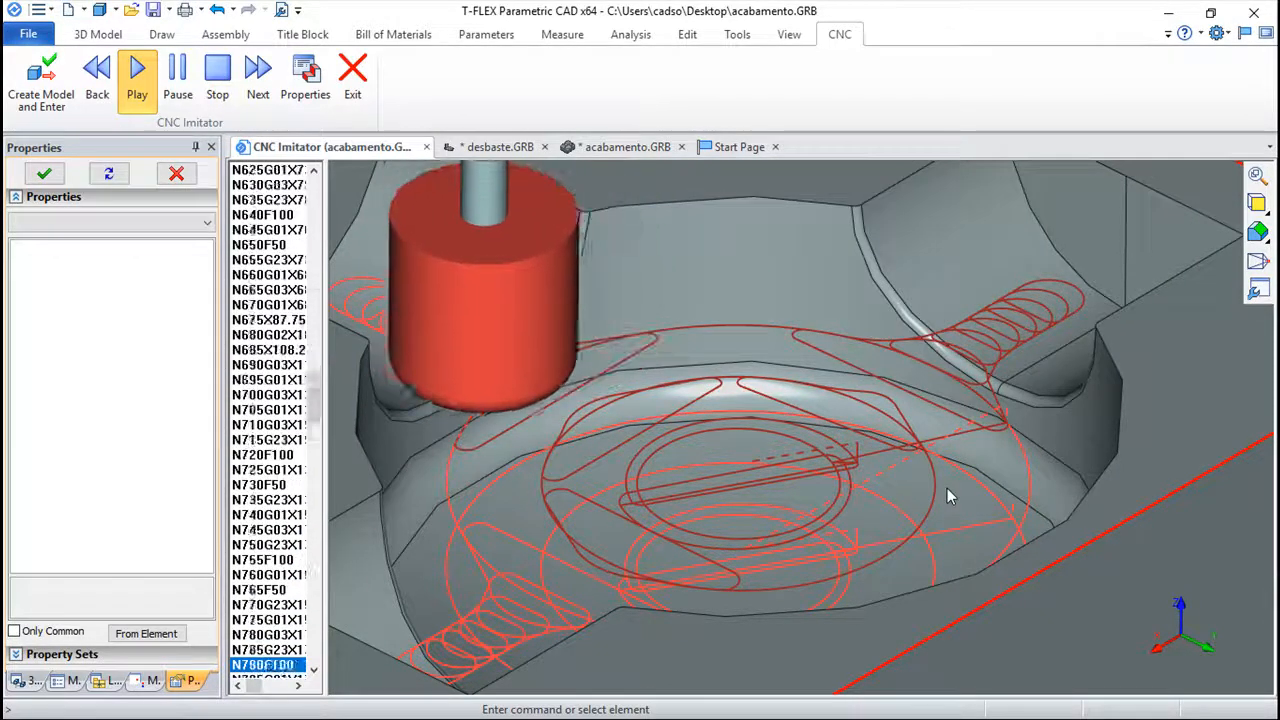
middle_click_drag(650, 425, 739, 396)
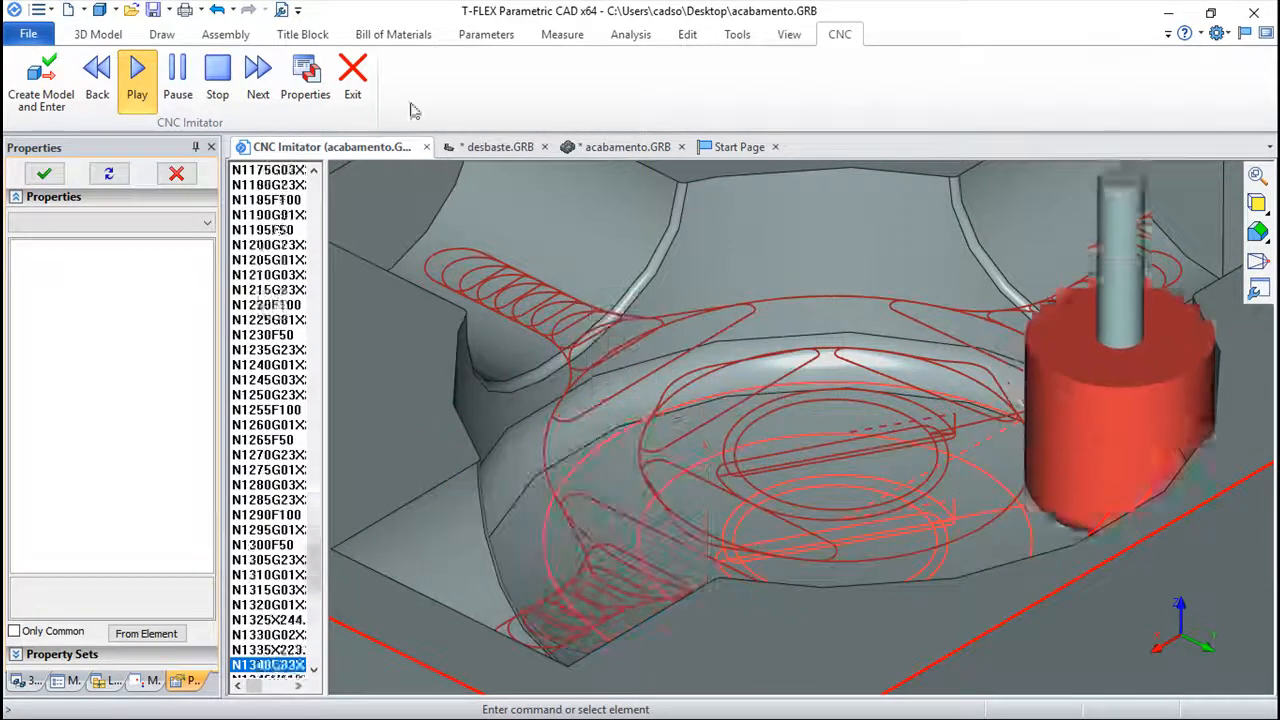
left_click(376, 72)
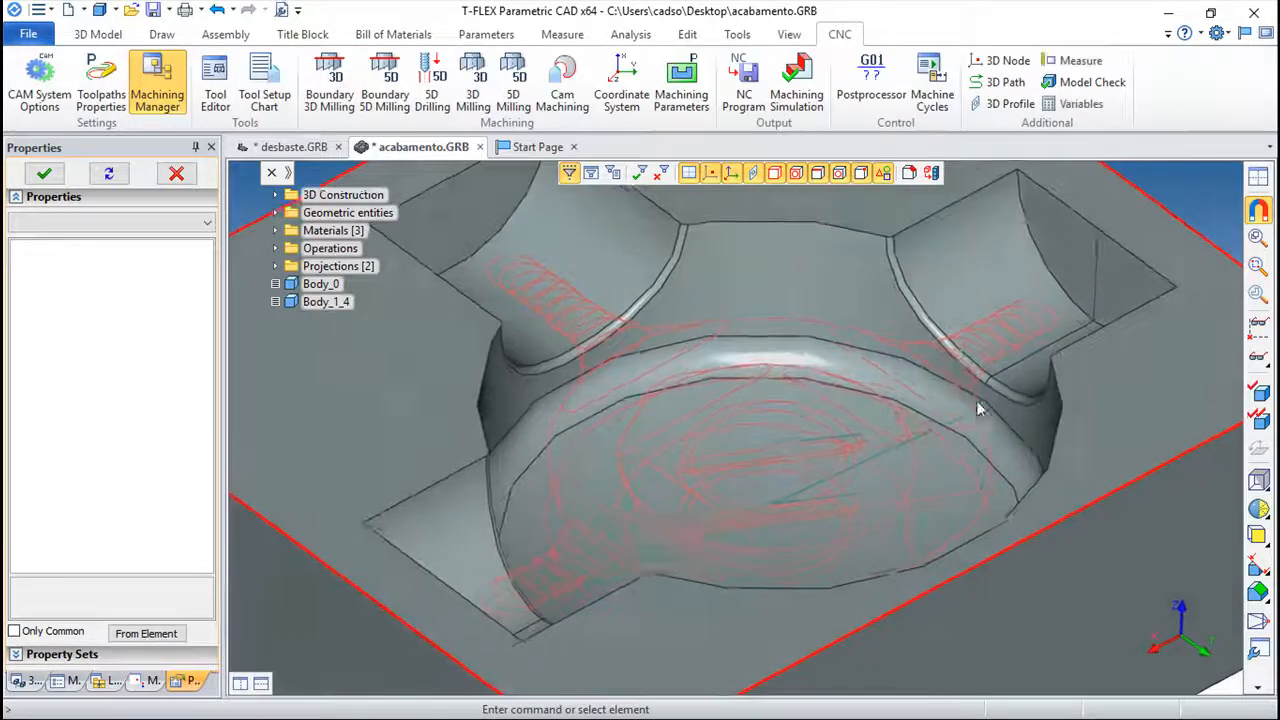
- Set the minimum trochoid radius in Toolpath1's high speed machining parameters to 5, and regenerate the toolpath
scroll(950, 410, "up", 3)
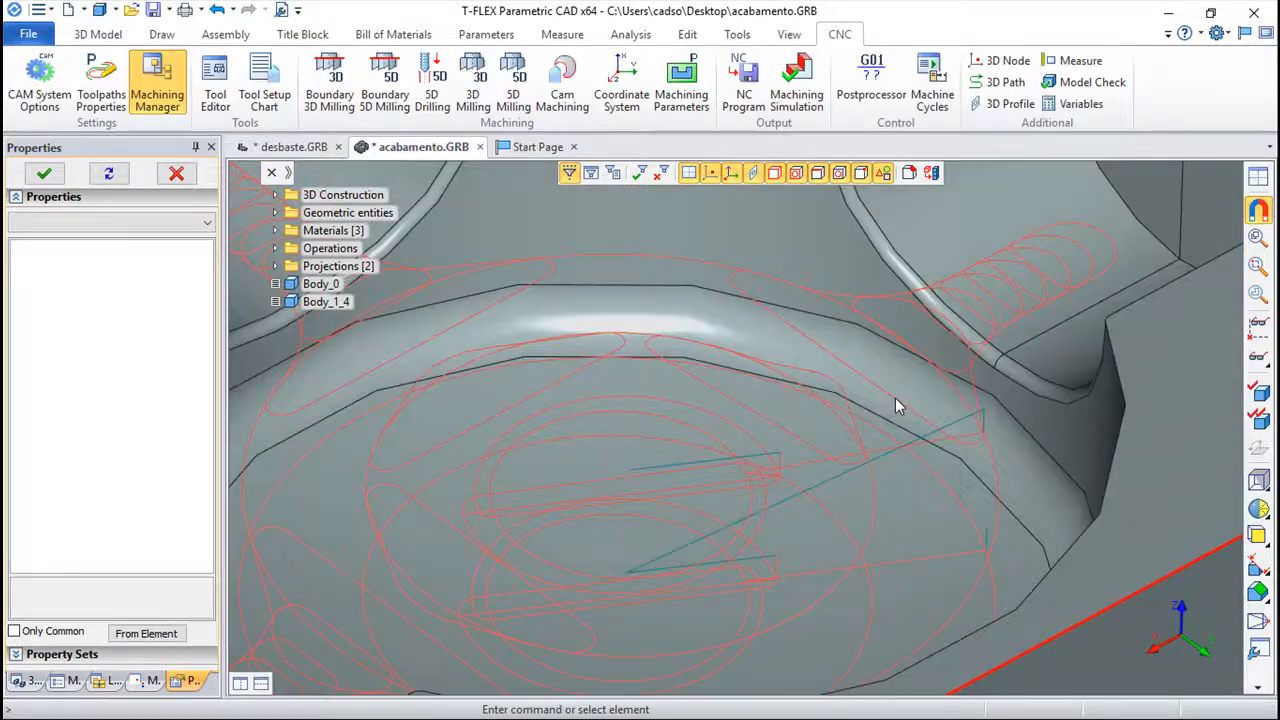
left_click(152, 681)
double_click(74, 186)
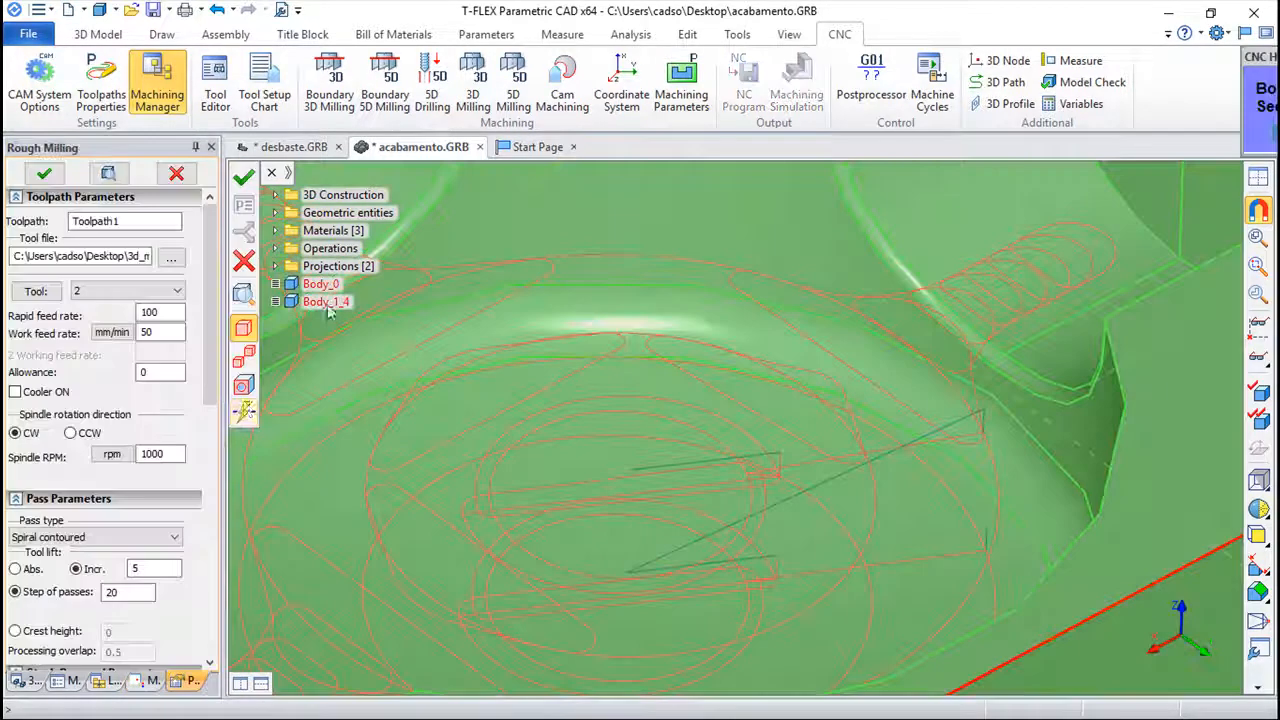
scroll(210, 393, "down", 5)
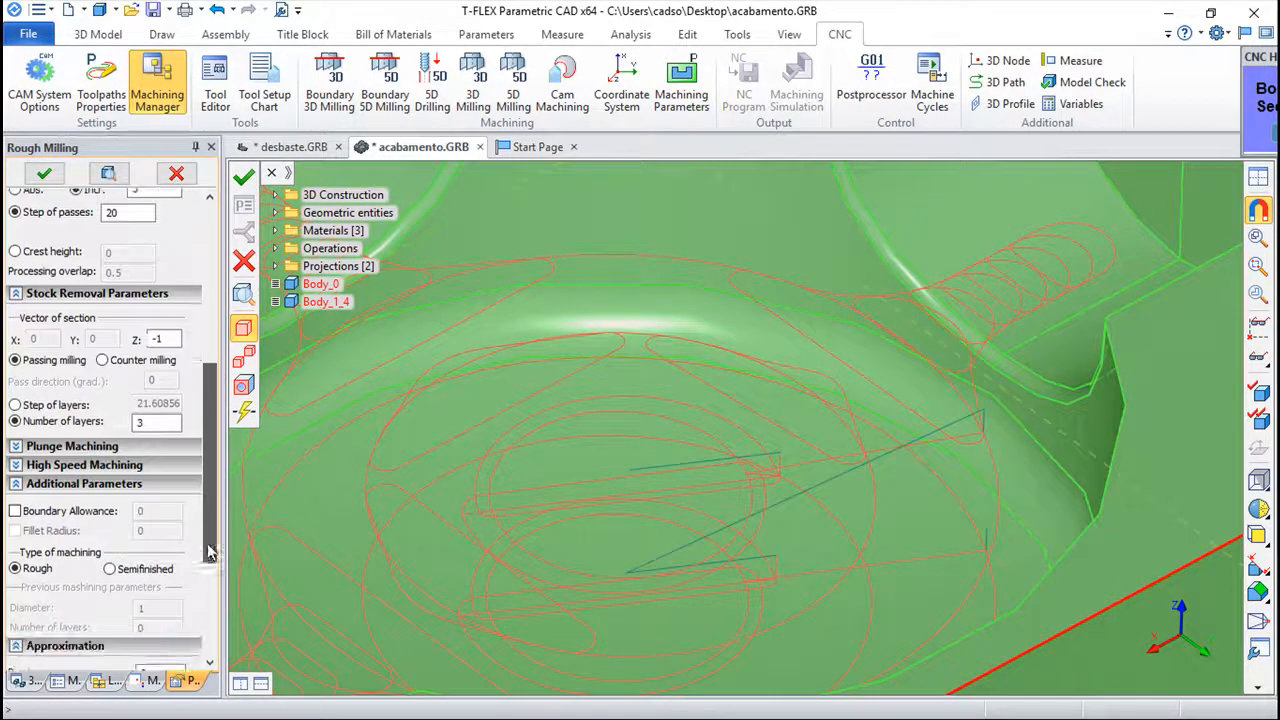
left_click(15, 465)
left_click(15, 474)
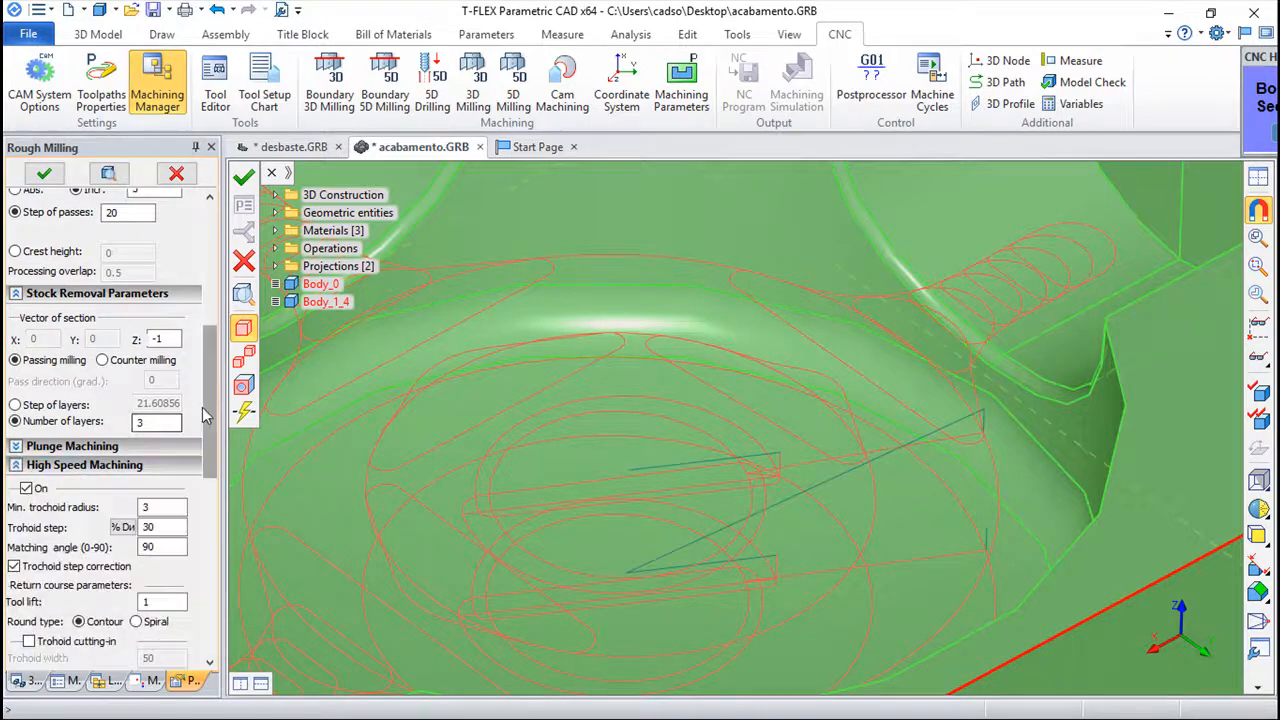
scroll(197, 471, "down", 4)
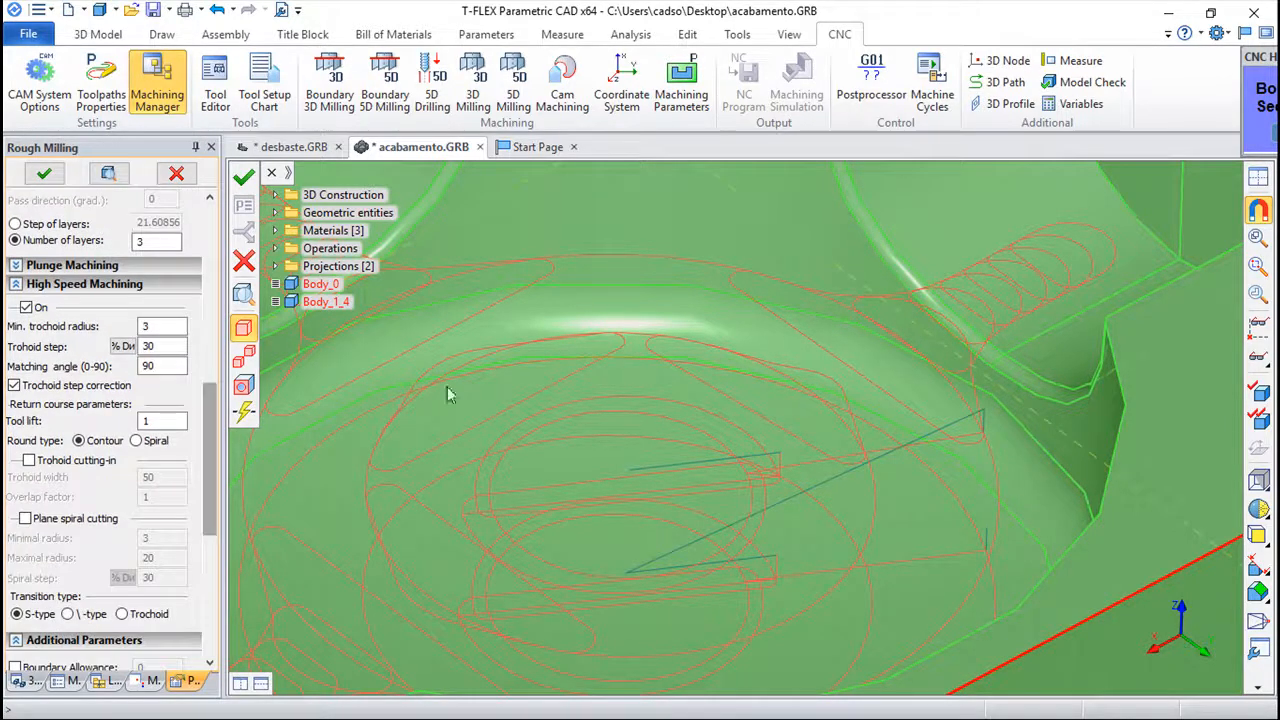
scroll(601, 506, "down", 2)
middle_click_drag(601, 506, 674, 471)
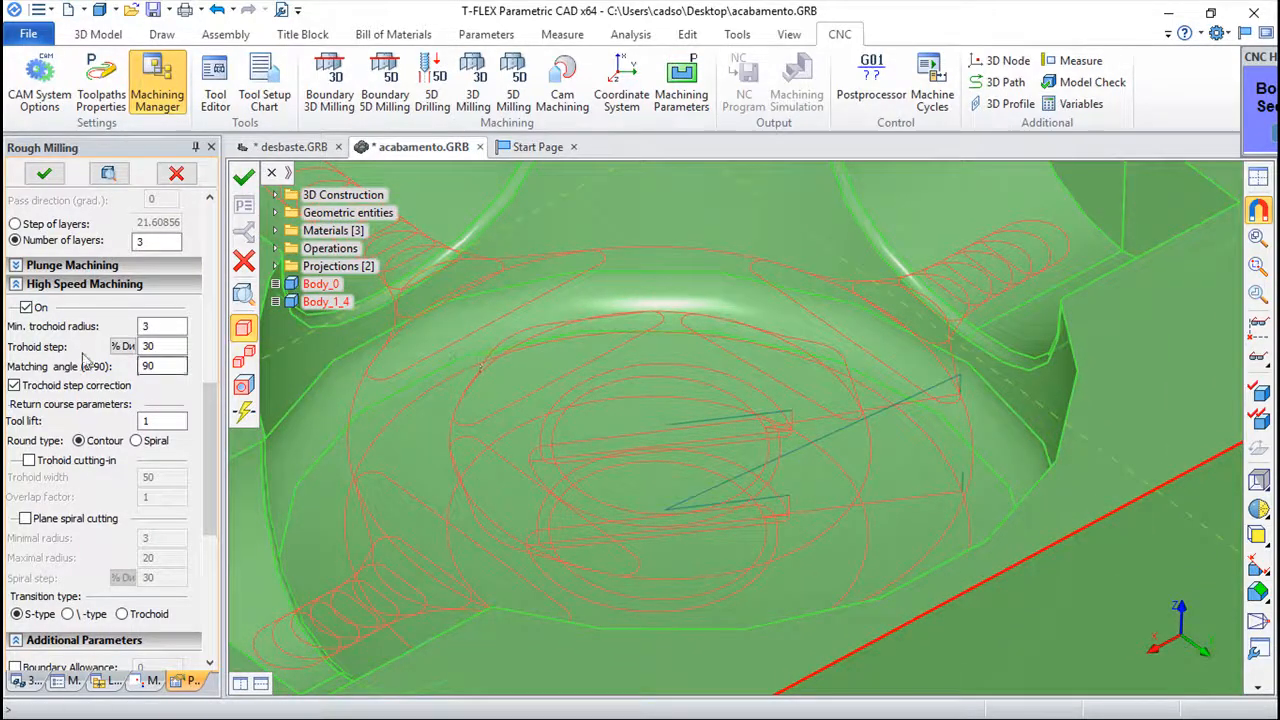
left_click(158, 327)
double_click(163, 325)
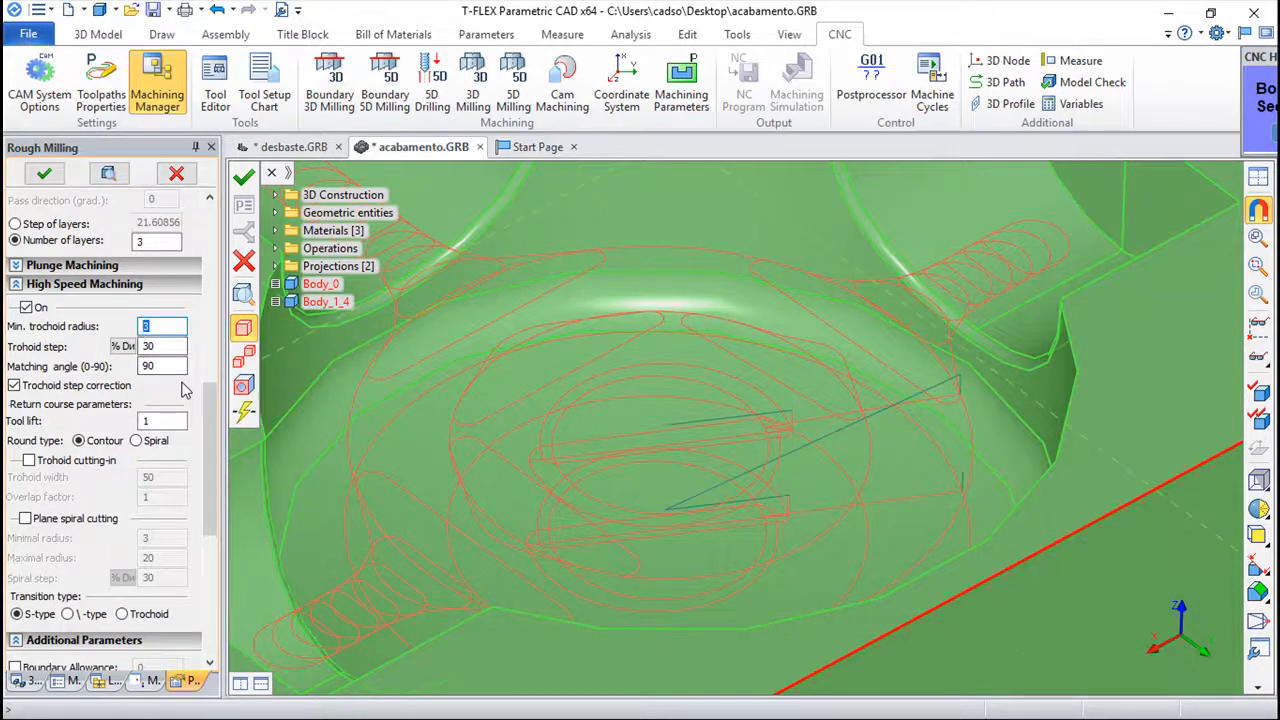
type("5")
left_click(245, 179)
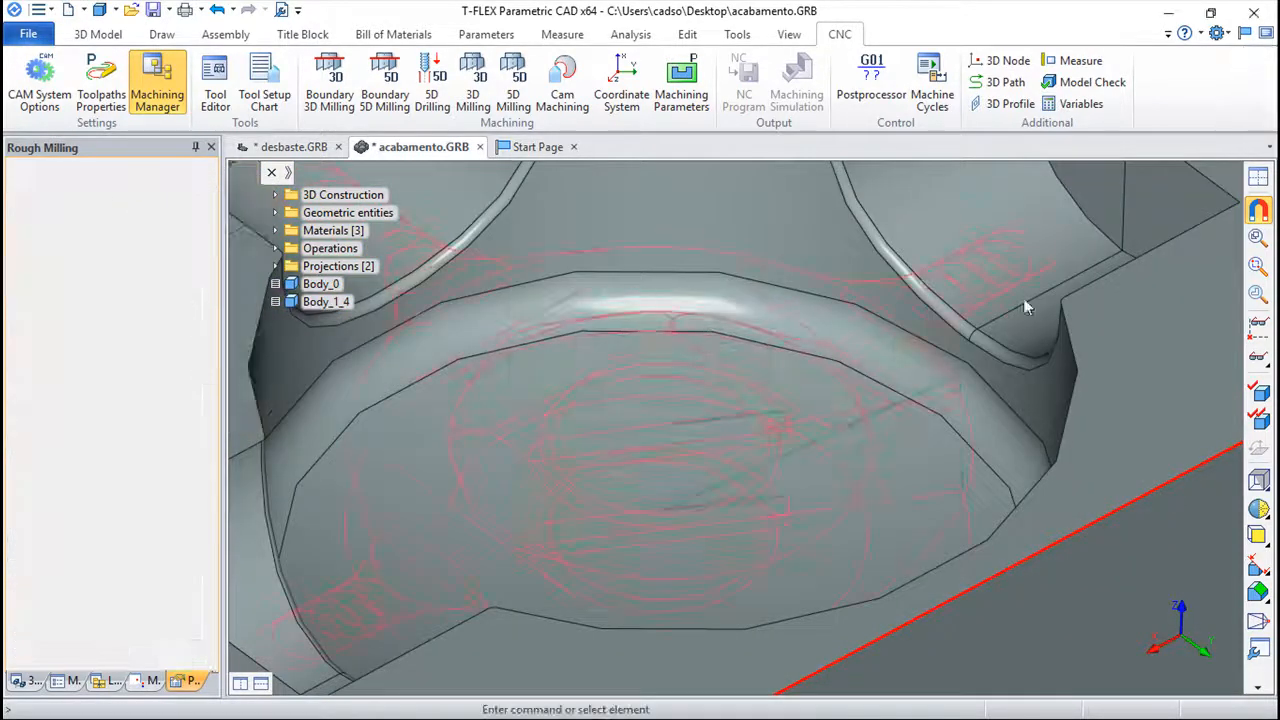
- Examine the regenerated trochoidal passes in the round cavity and side channels, highlighting Toolpath1 in the model
scroll(566, 475, "down", 1)
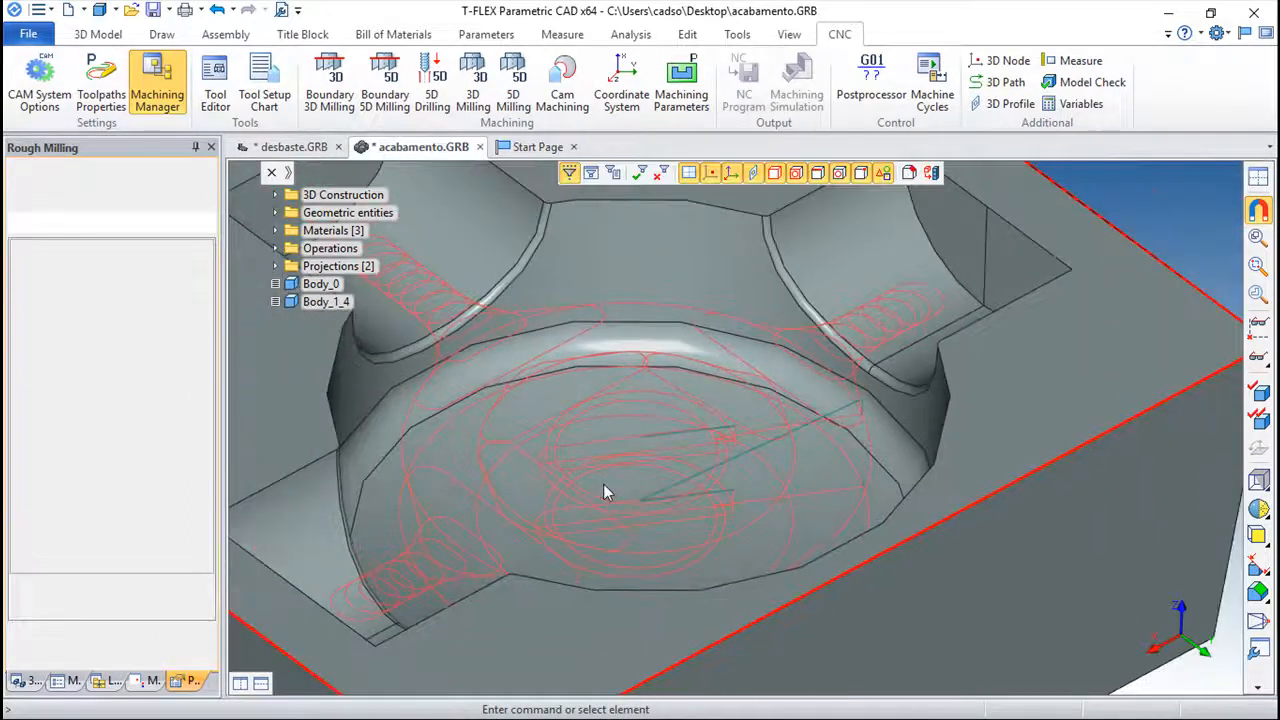
scroll(605, 484, "up", 1)
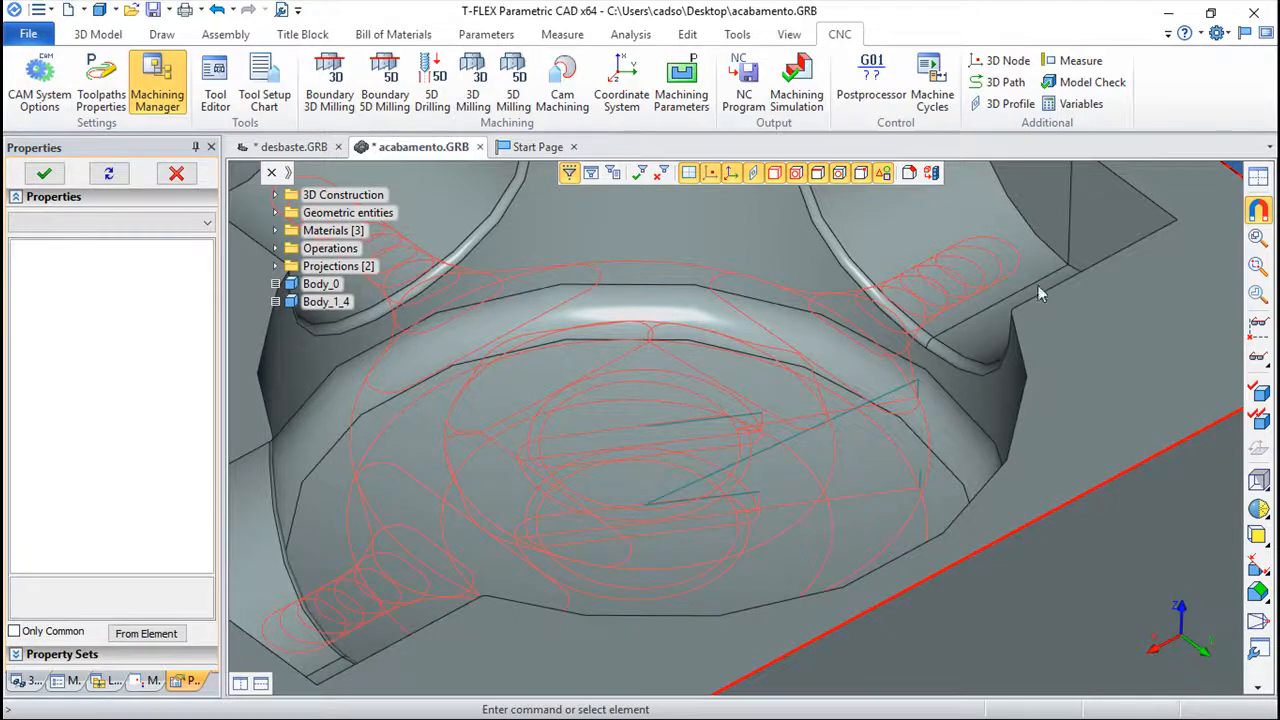
scroll(900, 322, "down", 1)
middle_click_drag(837, 412, 952, 452)
left_click_drag(928, 441, 829, 391)
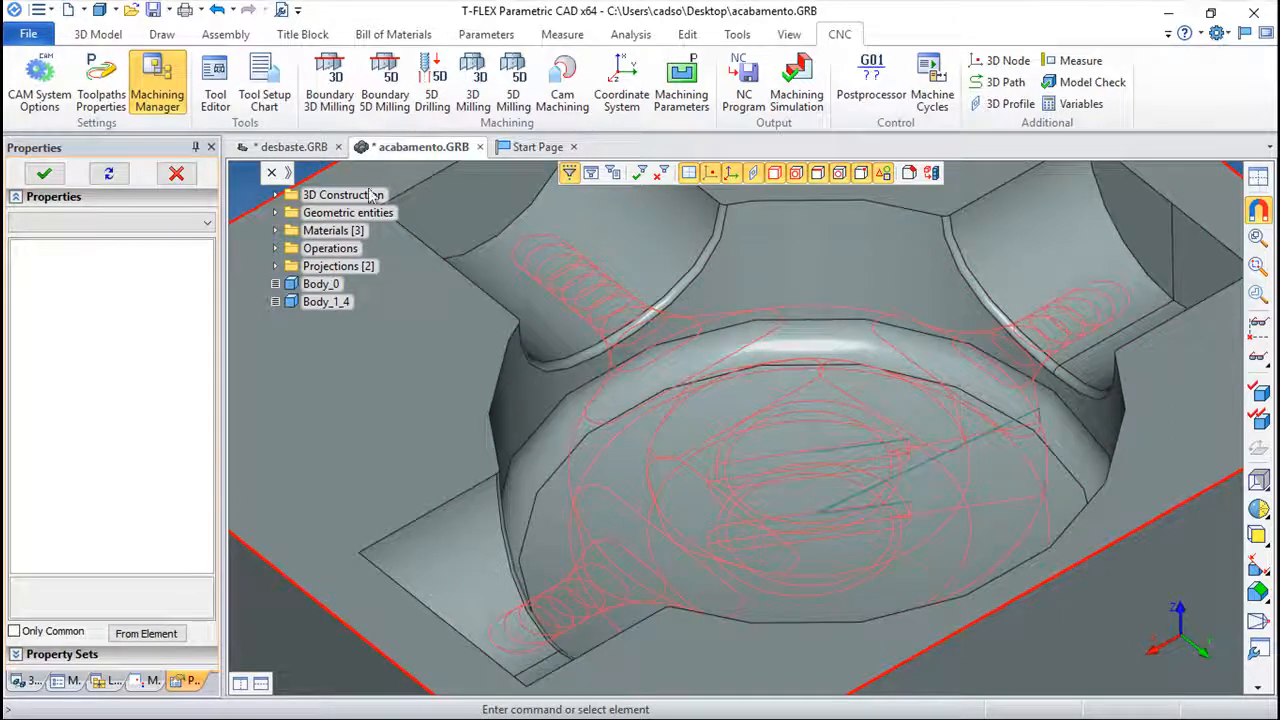
left_click(146, 681)
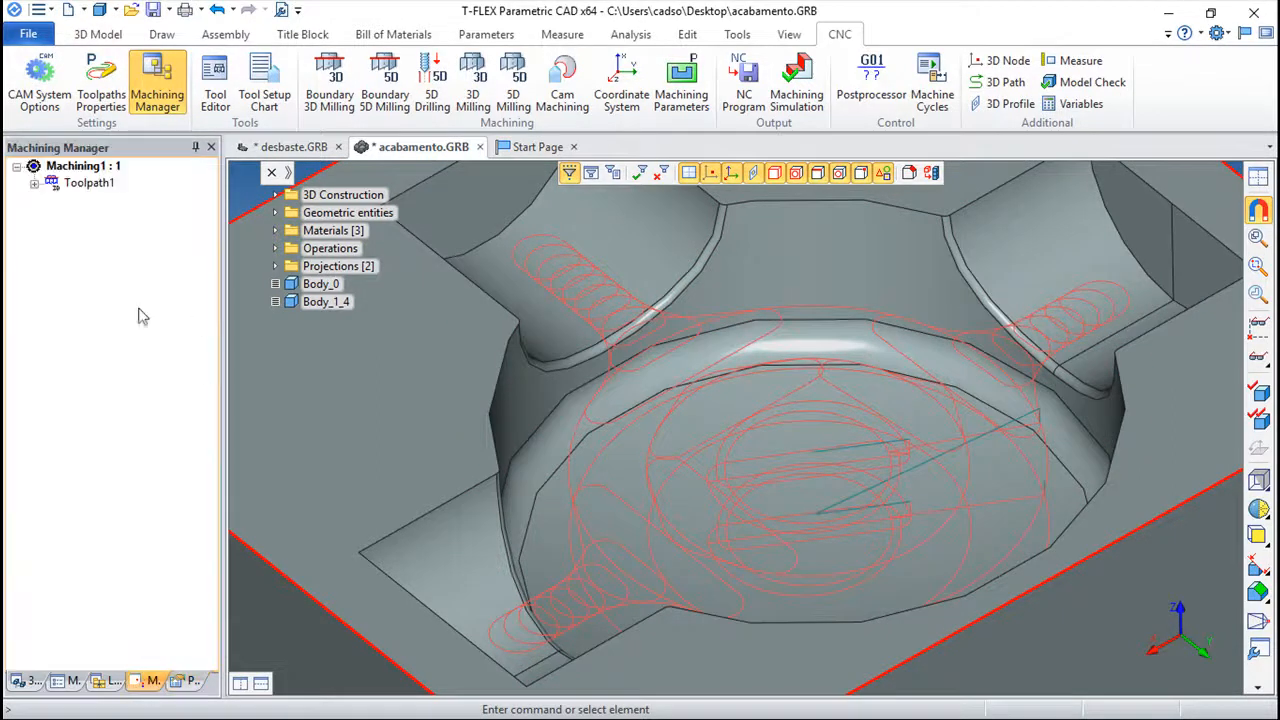
left_click(80, 184)
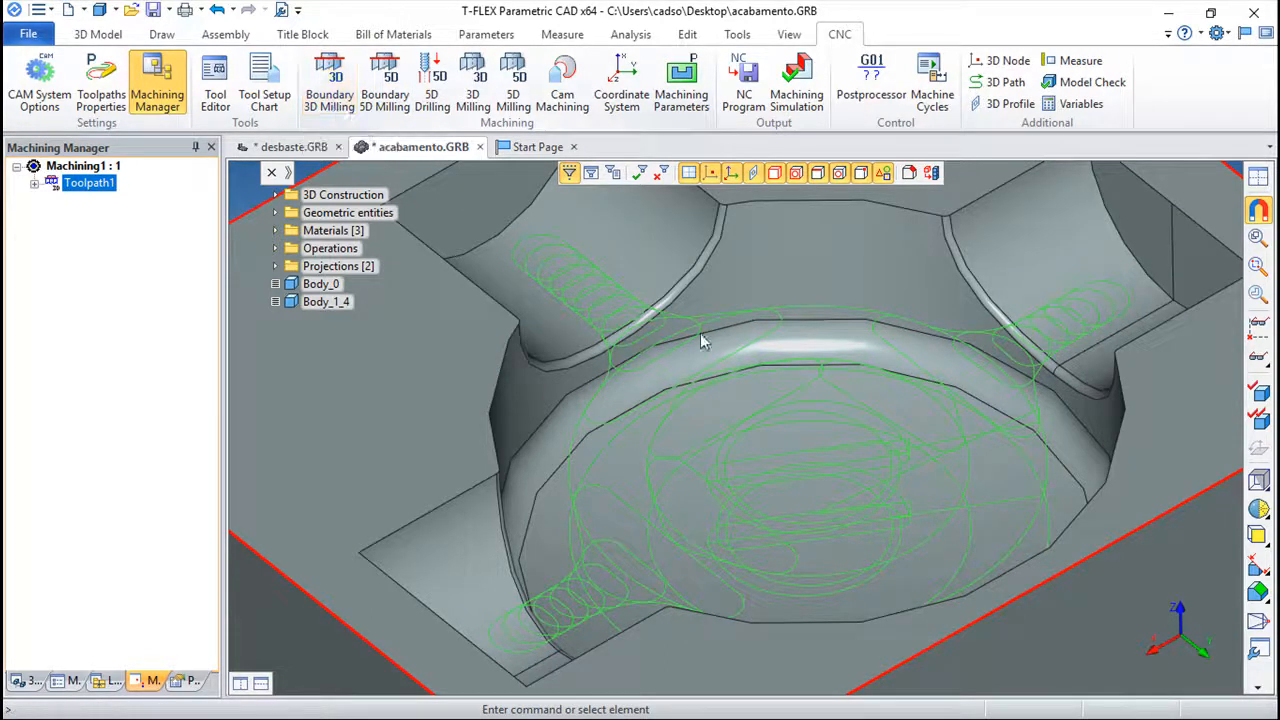
scroll(740, 428, "down", 1)
left_click_drag(794, 518, 957, 439)
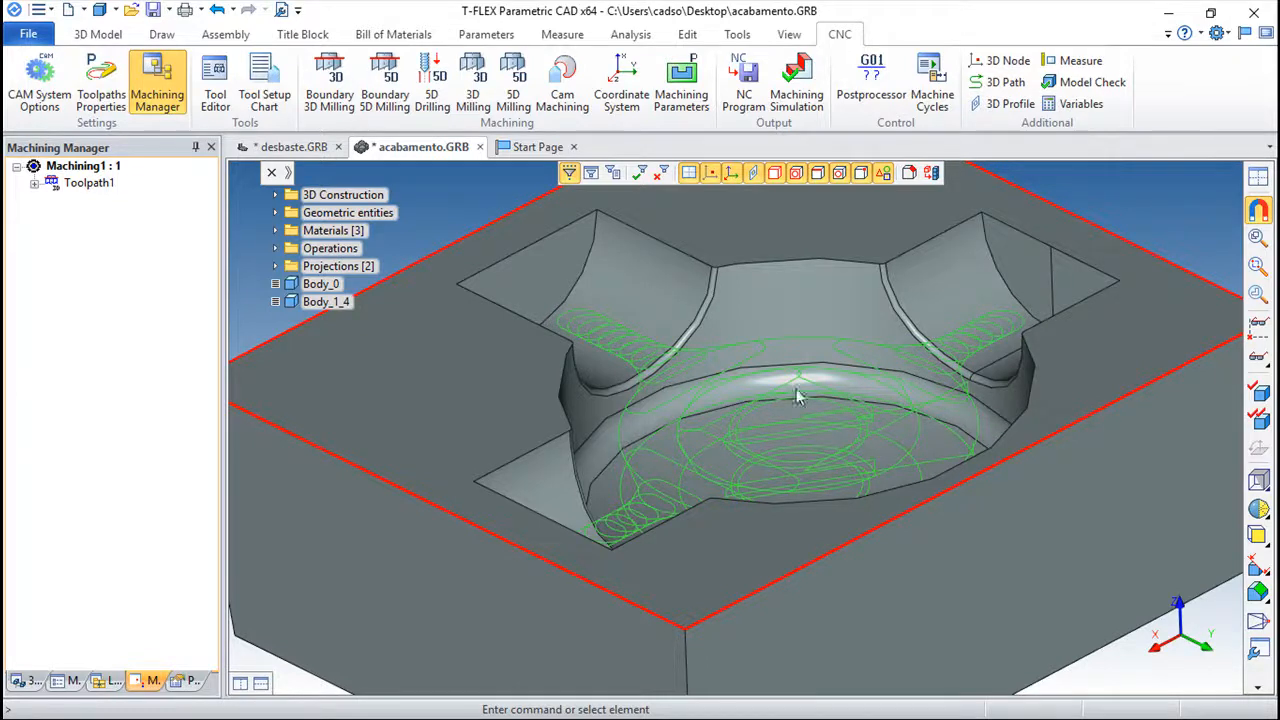
middle_click_drag(814, 468, 843, 484)
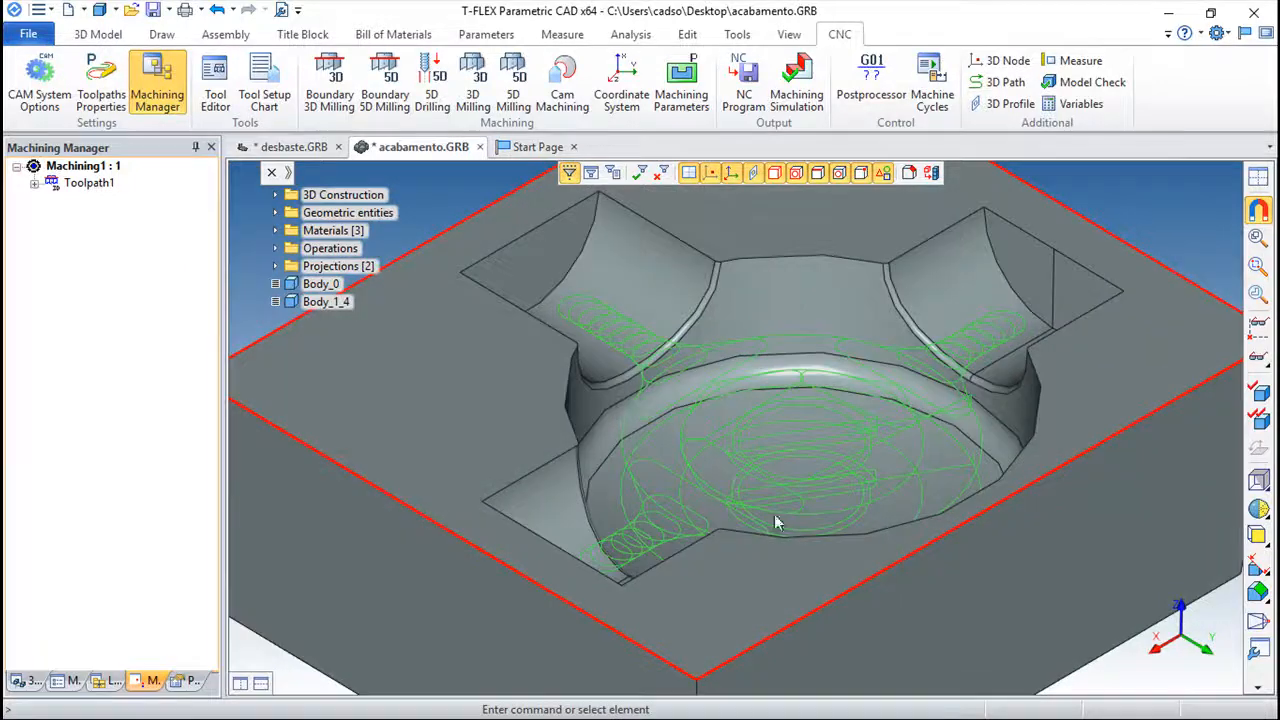